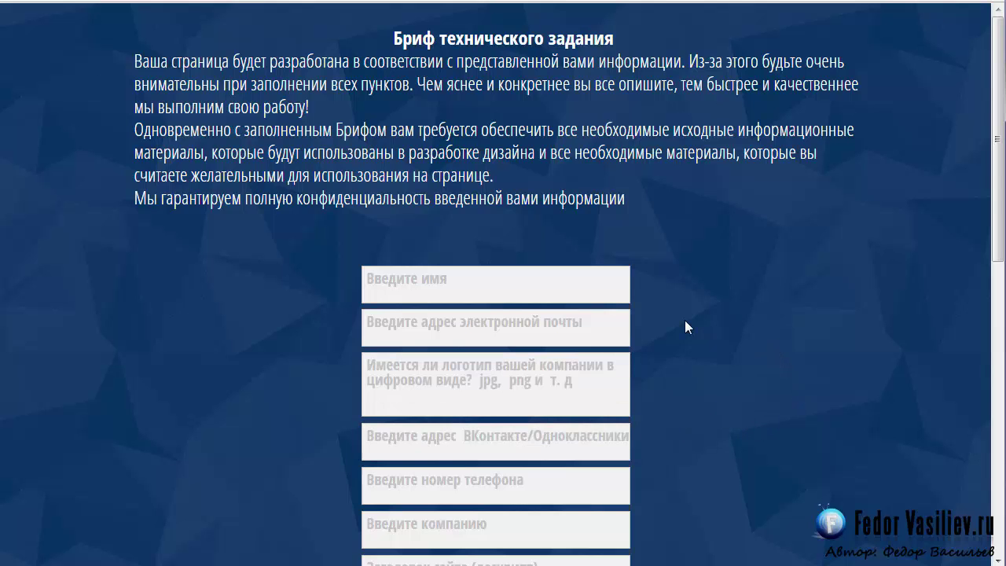
- Examine the web page and the finished callback button, including its rollover animation and the page content below it
scroll(684, 319, down, 5)
scroll(684, 320, down, 3)
scroll(684, 322, up, 8)
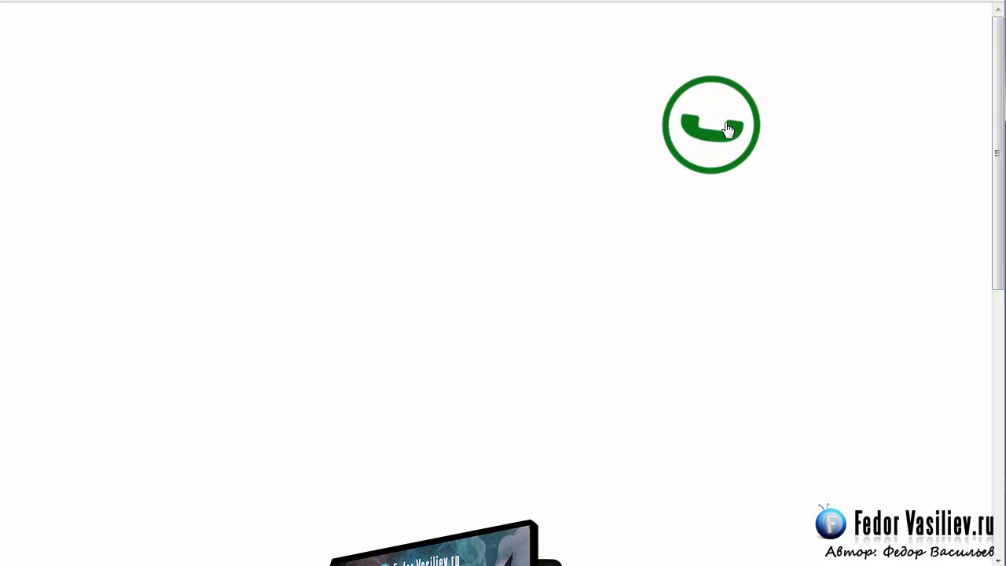
mouse_move(728, 129)
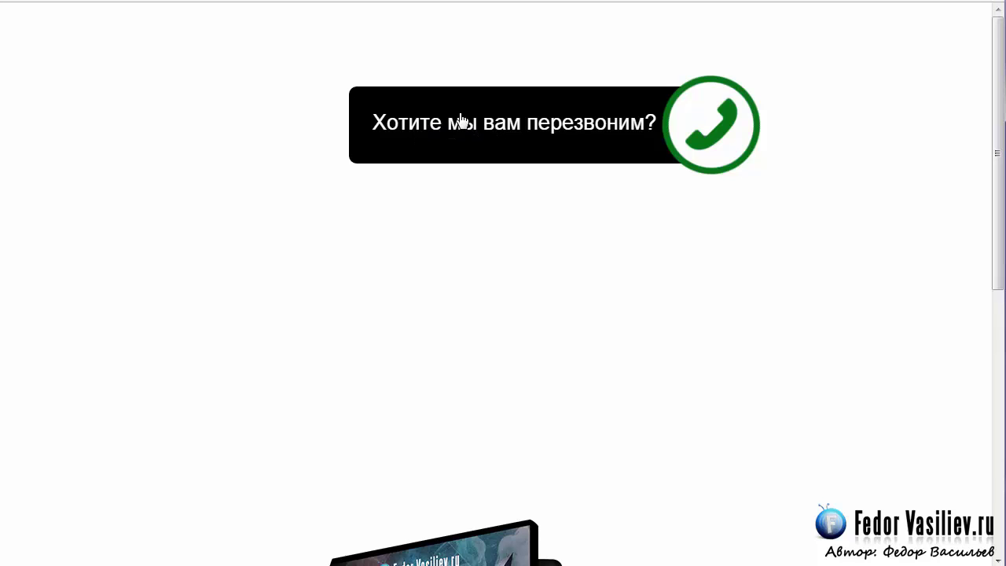
scroll(461, 120, down, 6)
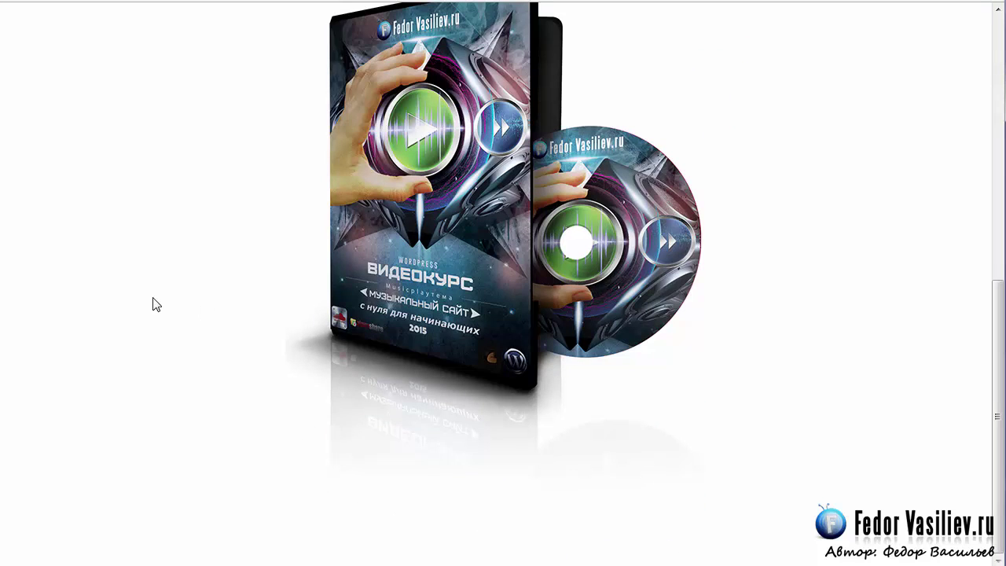
scroll(586, 362, up, 6)
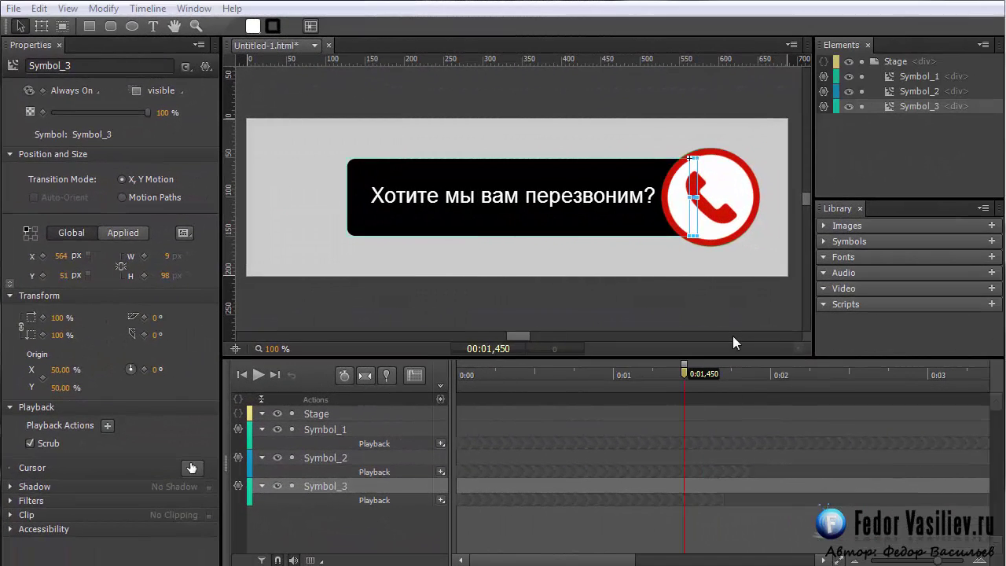
- Create a new composition with a 688 × 200 px stage
click(888, 63)
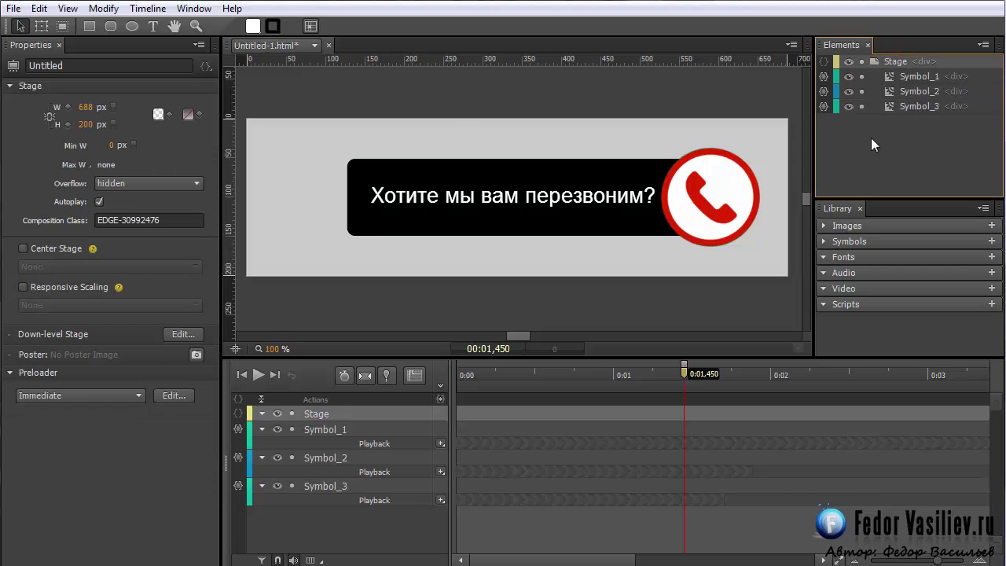
click(885, 63)
click(13, 9)
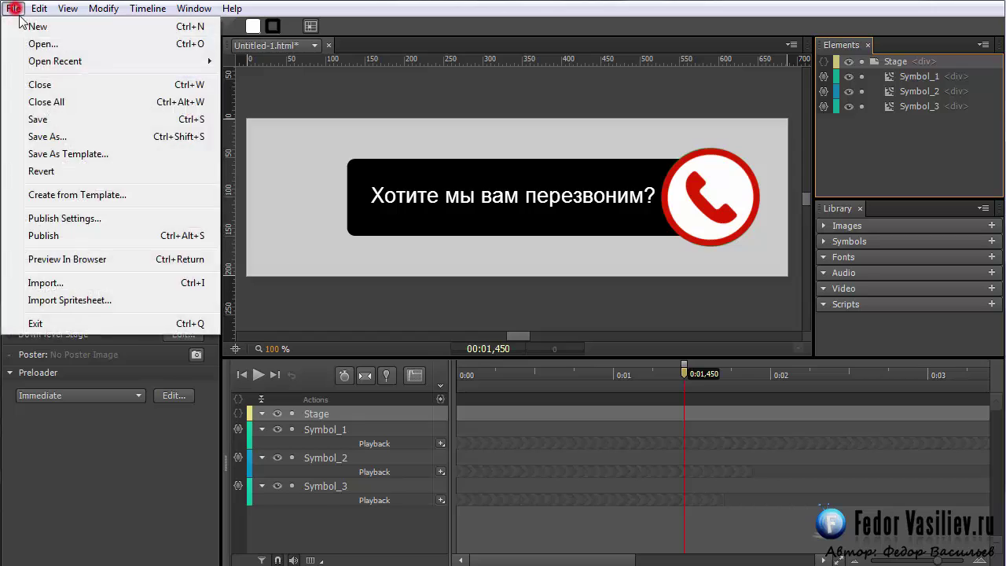
click(31, 18)
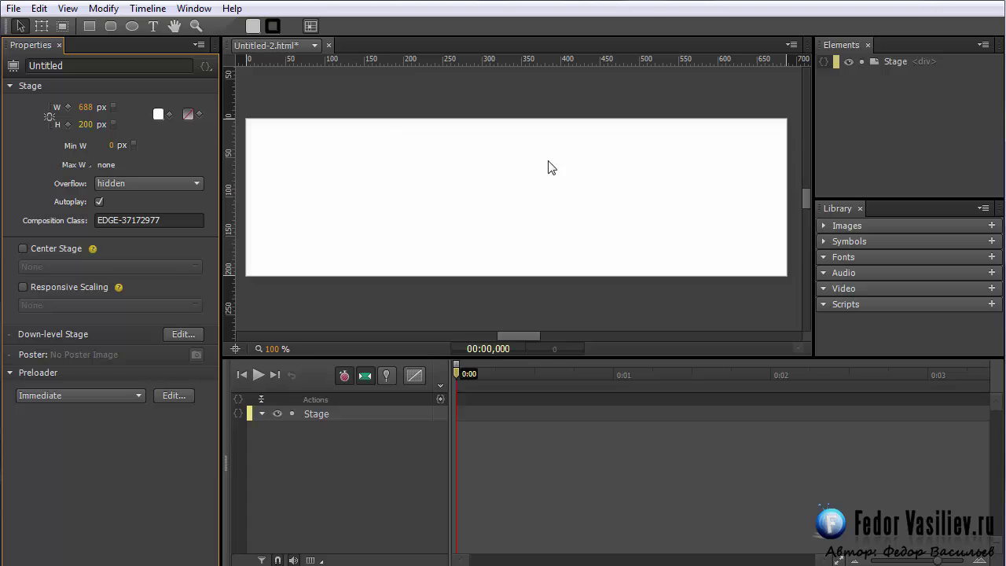
- Import 1.png and 3.png from the file folder onto the stage and place both at about X 378, Y 36 px
click(786, 562)
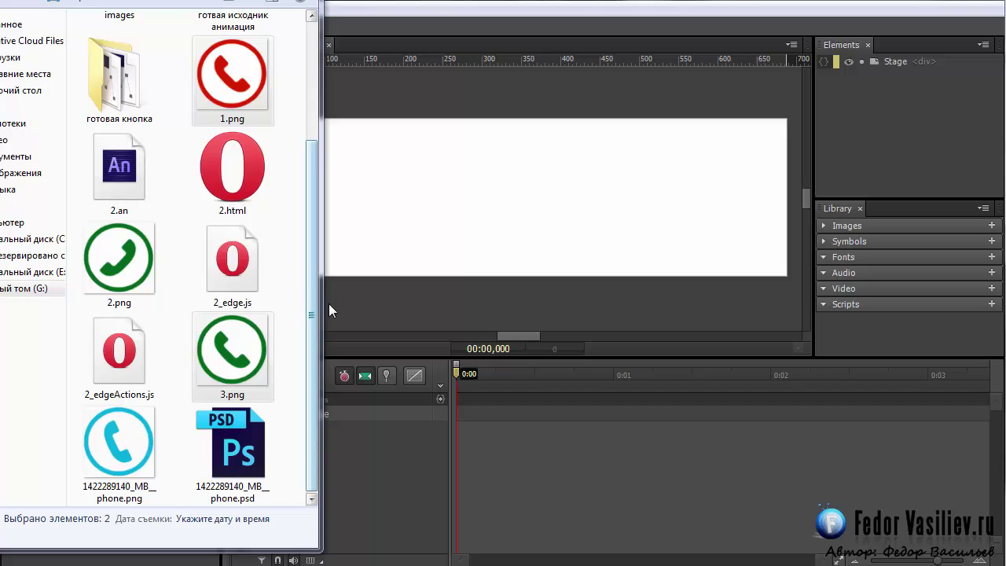
click(250, 90)
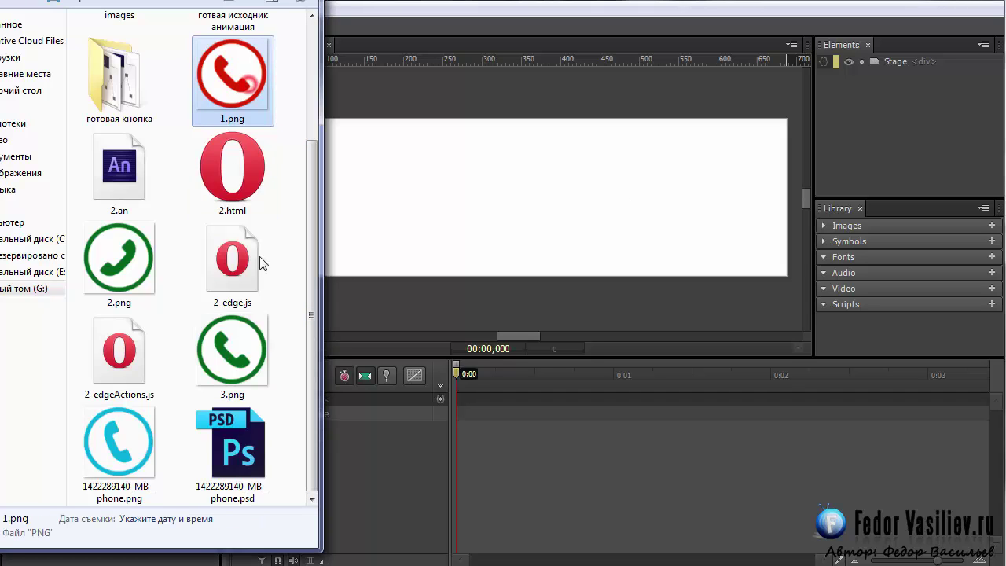
ctrl+click(232, 353)
drag(232, 353, 443, 209)
drag(476, 258, 575, 197)
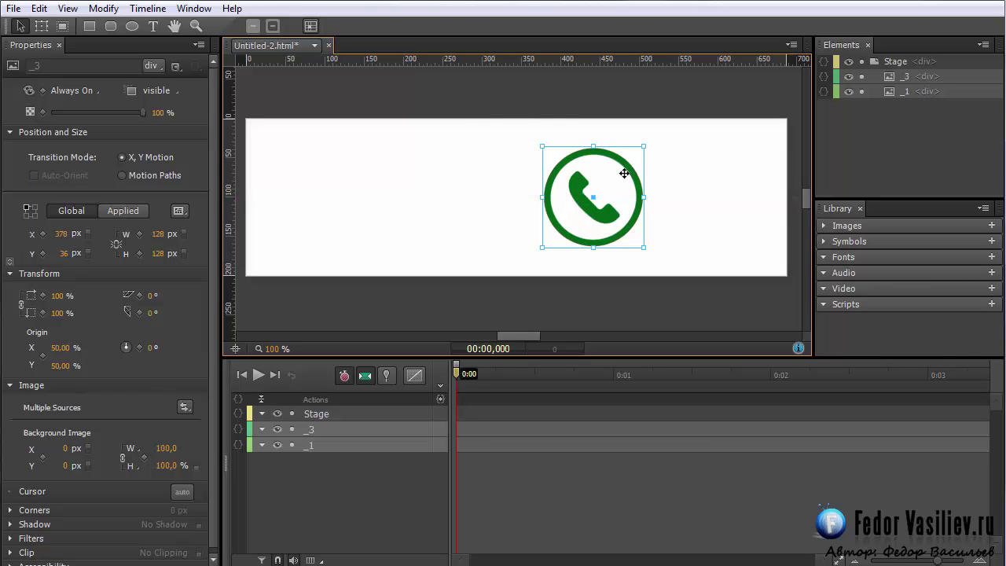
- Move image _3 below image _1 in the element order so the red phone icon lies on top
click(898, 98)
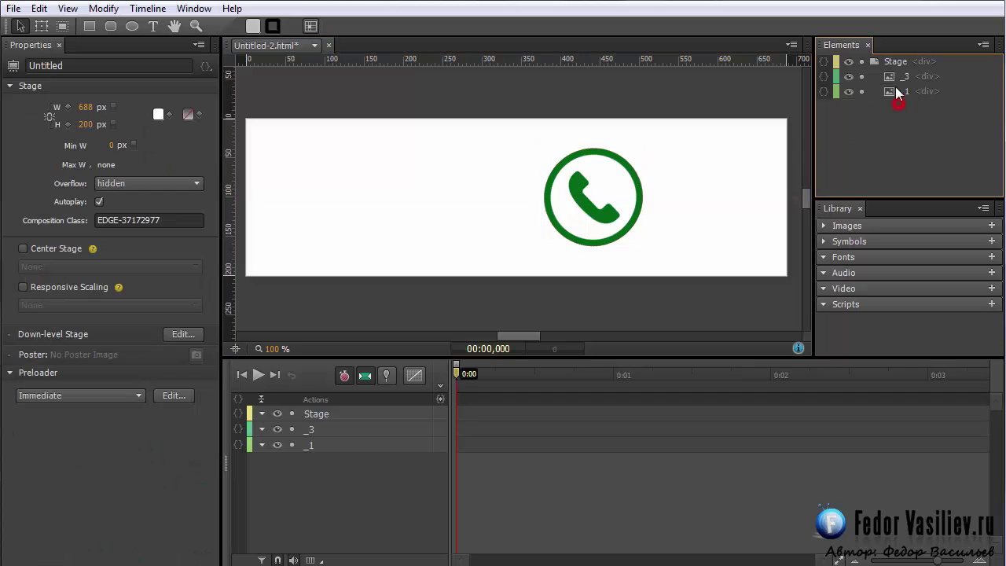
click(848, 92)
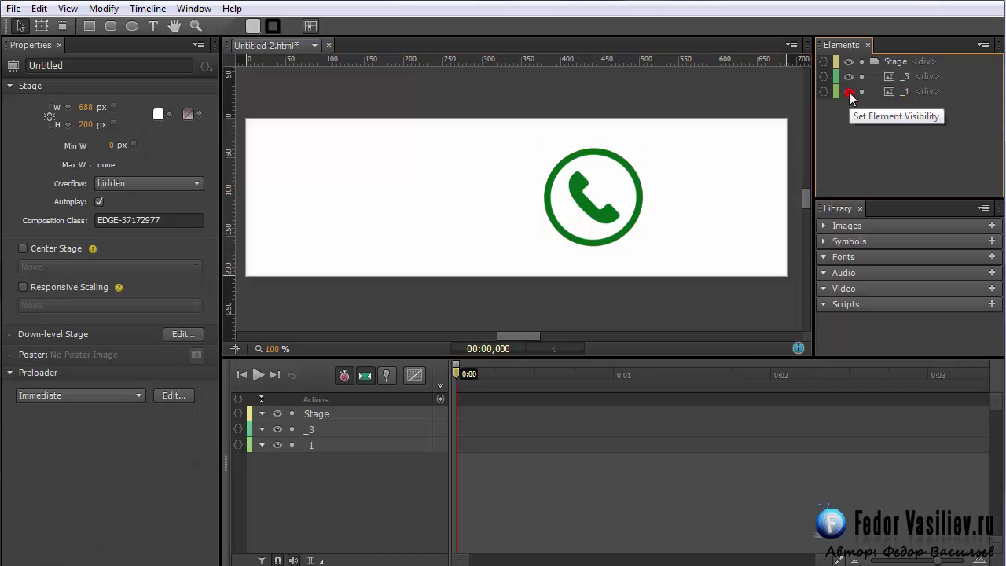
click(849, 92)
drag(888, 76, 897, 110)
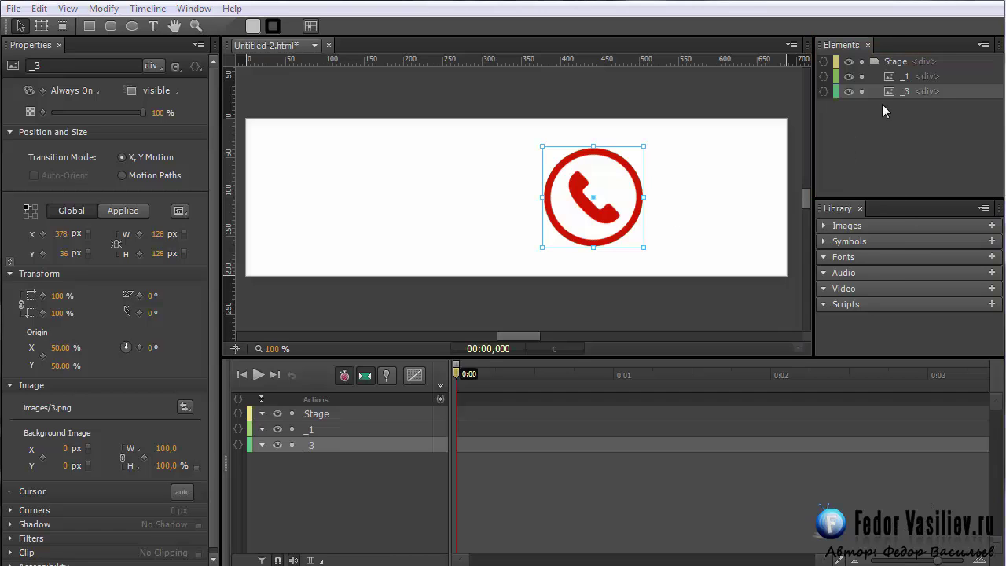
- Convert the red phone image _1 into a symbol
click(892, 75)
right_click(892, 75)
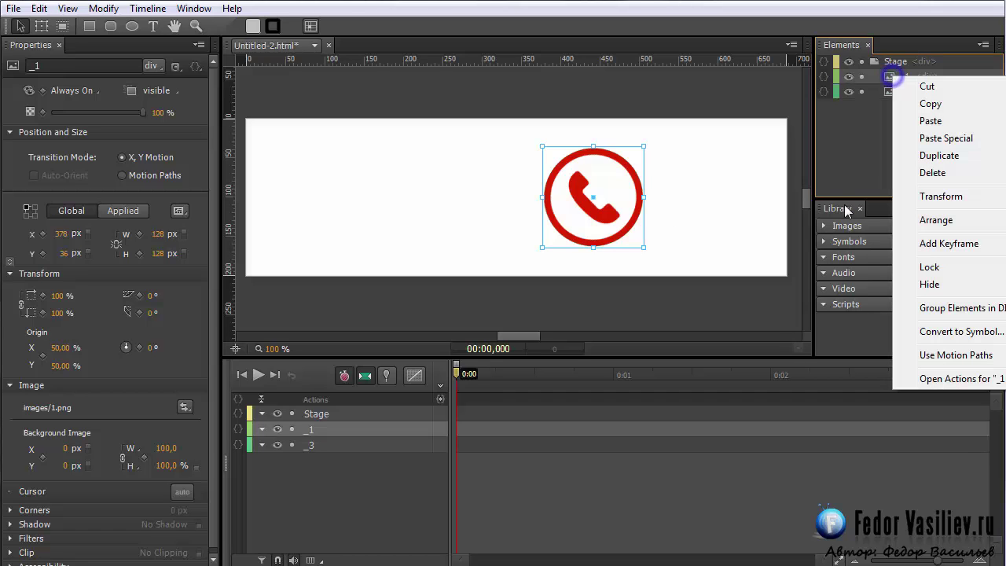
click(931, 331)
click(554, 258)
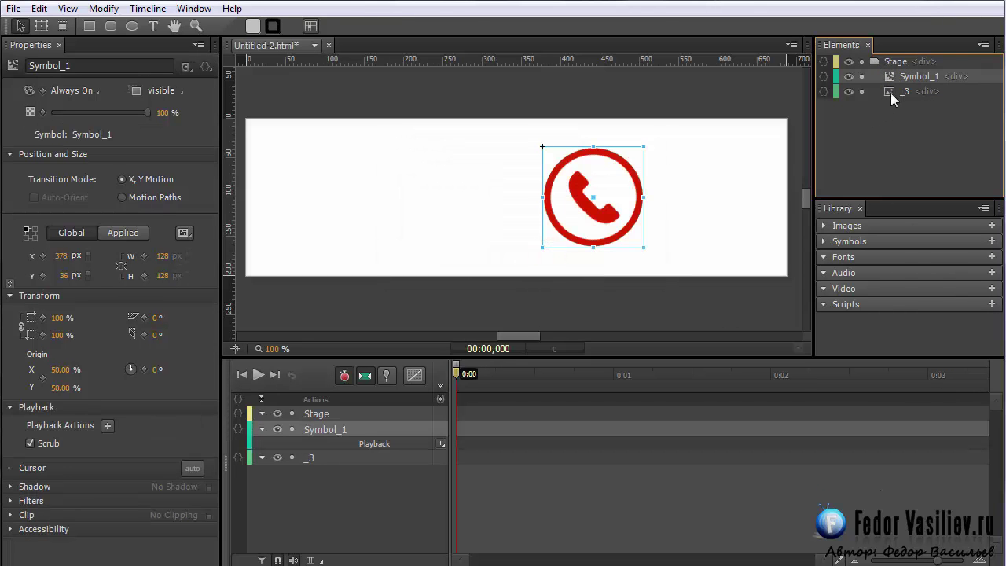
- Convert the green phone image _3 into a symbol as well
click(889, 93)
right_click(890, 93)
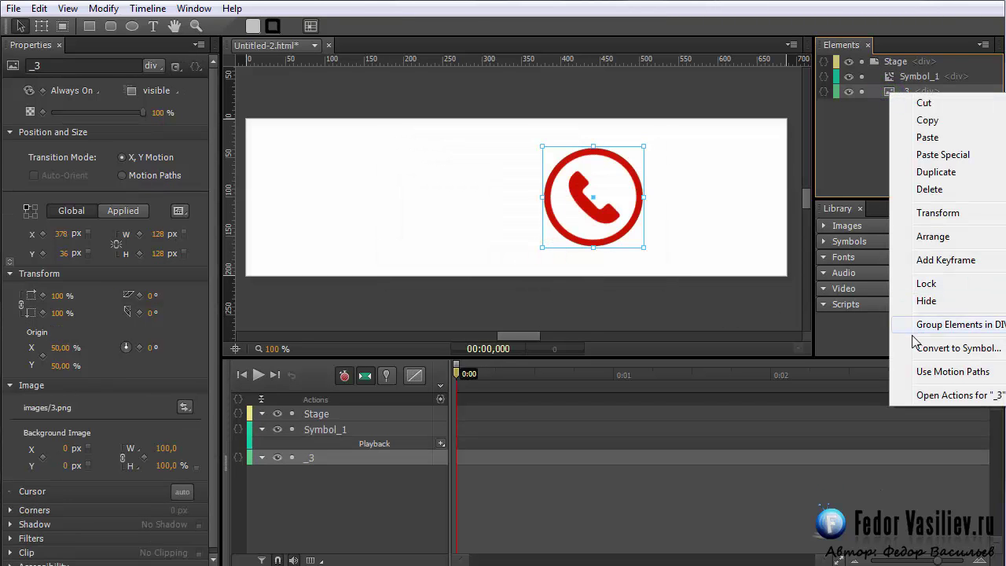
click(941, 350)
click(555, 259)
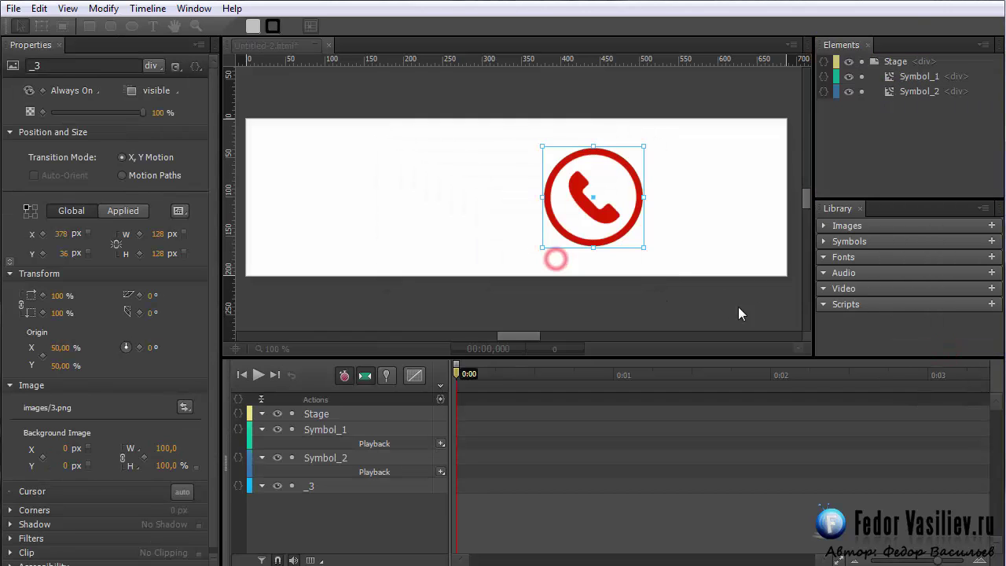
- Open the red phone symbol Symbol_1 for editing and move the playhead to 0:00,170
click(892, 77)
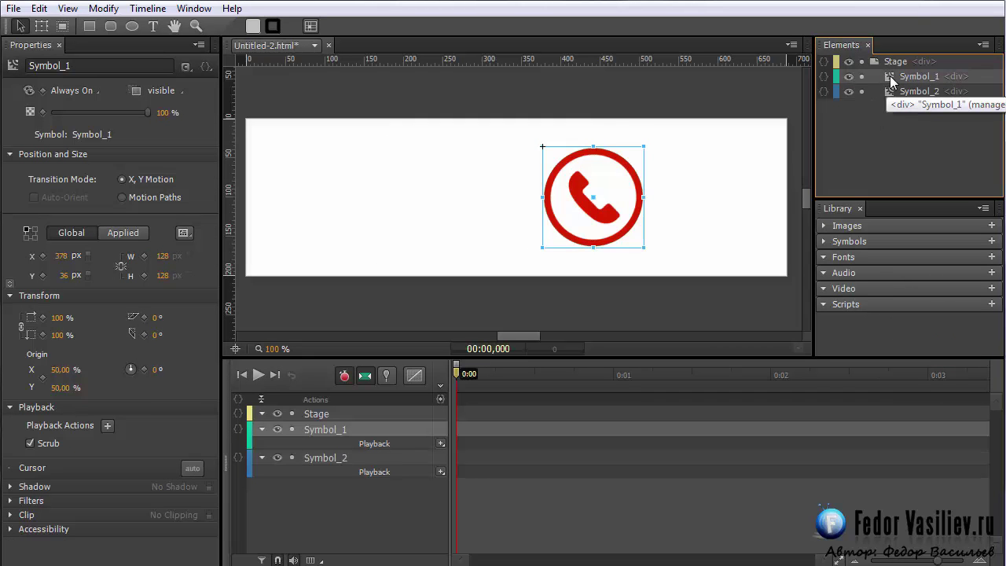
double_click(891, 80)
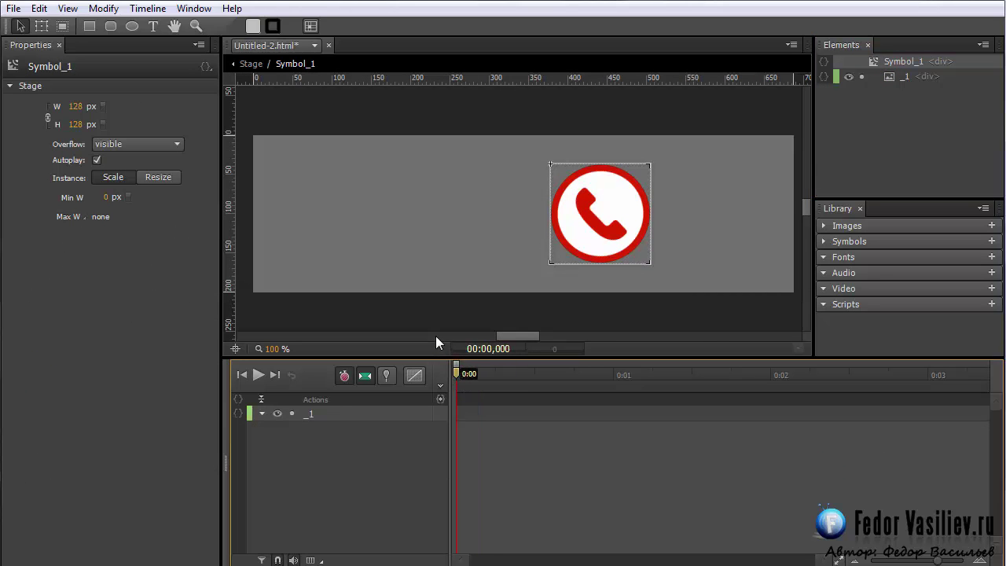
drag(454, 368, 483, 378)
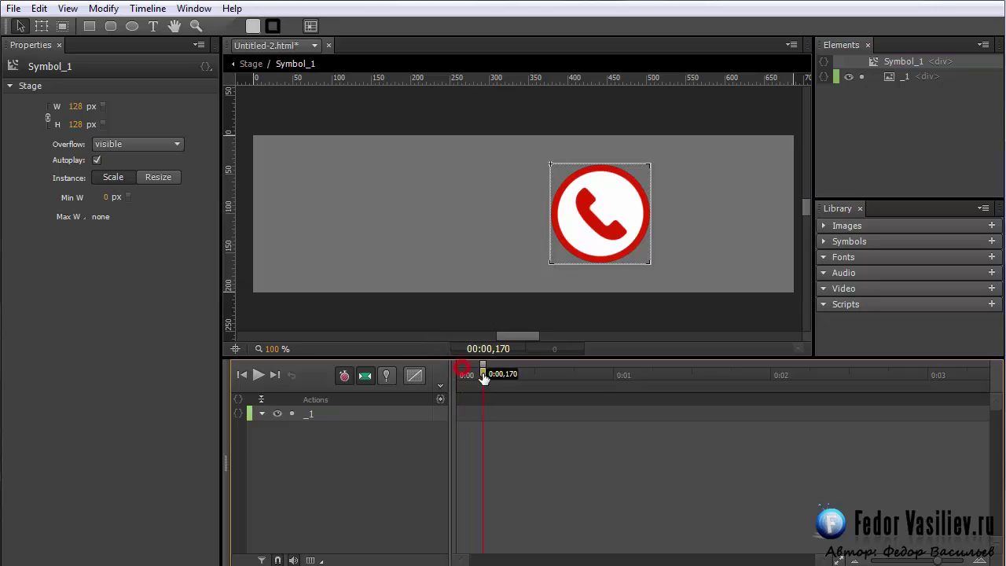
- Draw an ellipse about 96 × 101 px over the red phone icon and fill it with pure red, rgba(255,0,0,1.00)
click(130, 26)
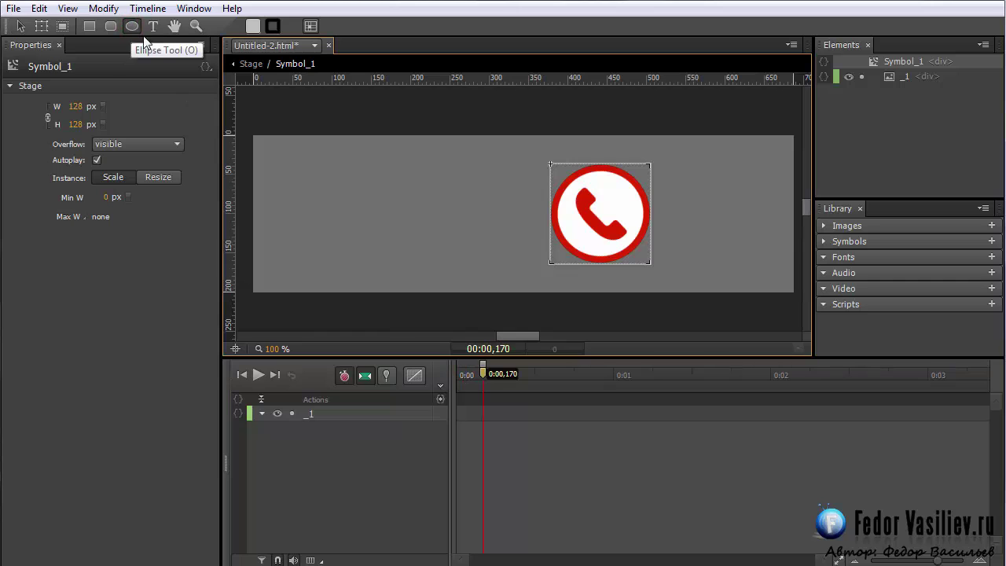
mouse_move(575, 177)
mouse_down()
mouse_move(621, 240)
mouse_move(643, 250)
mouse_move(604, 206)
mouse_up()
key(v)
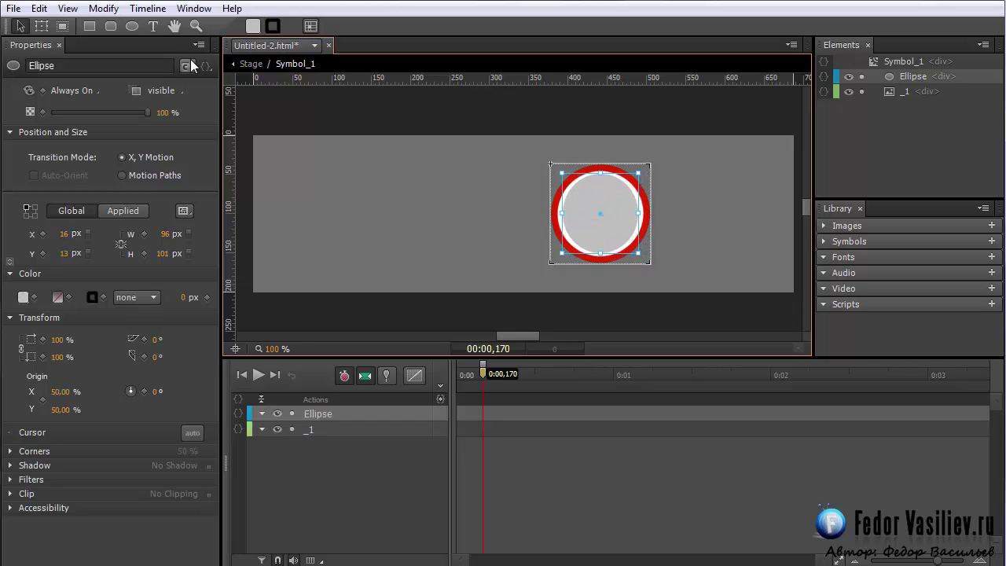
click(253, 26)
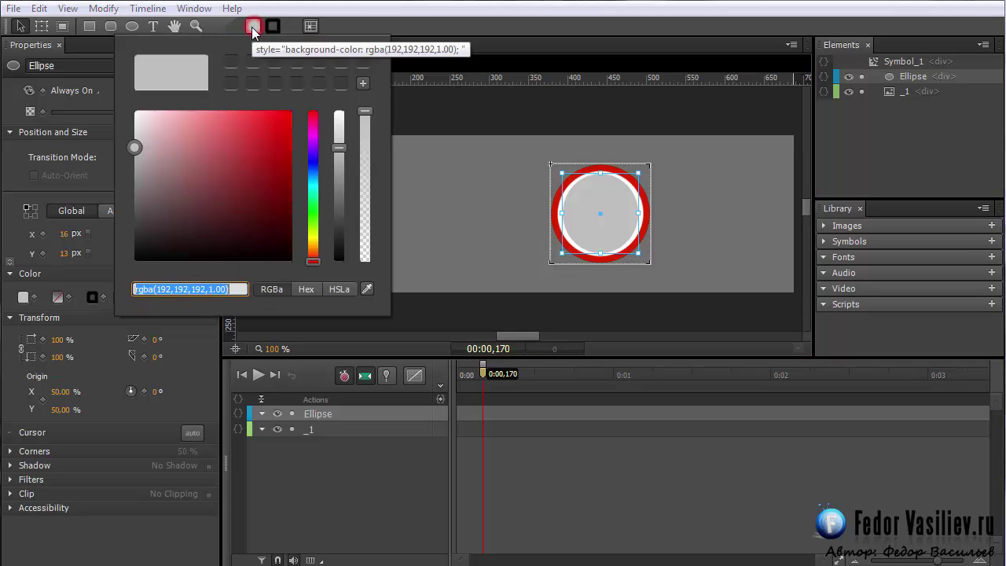
click(292, 110)
click(612, 199)
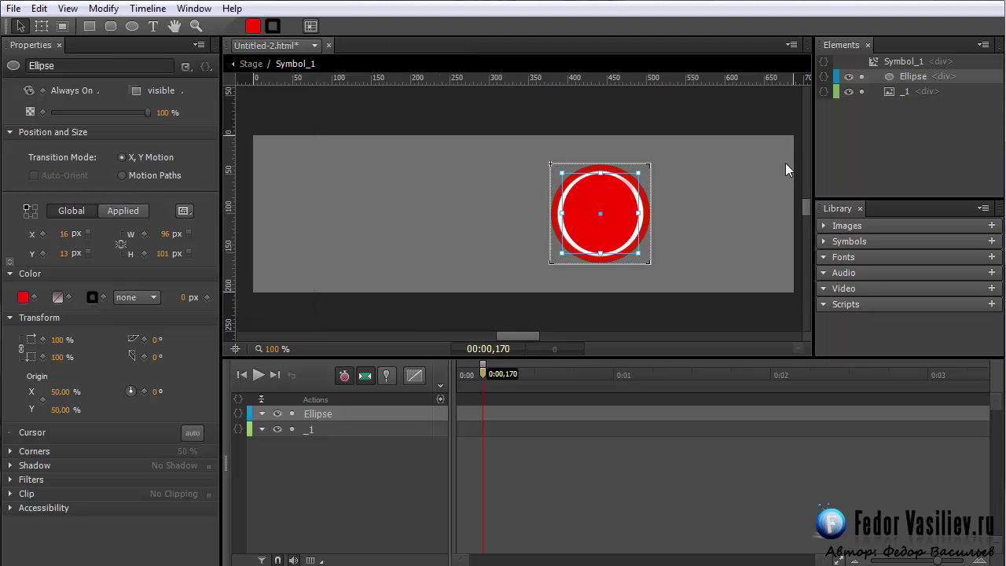
- Duplicate the red ellipse and place the copy beneath the original in the element order
right_click(904, 76)
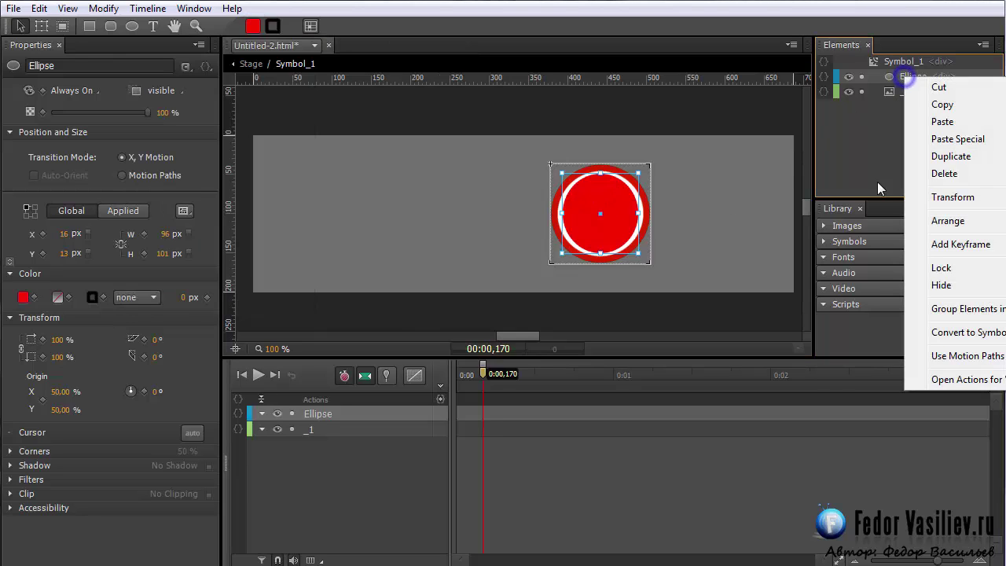
click(937, 156)
drag(886, 83, 894, 110)
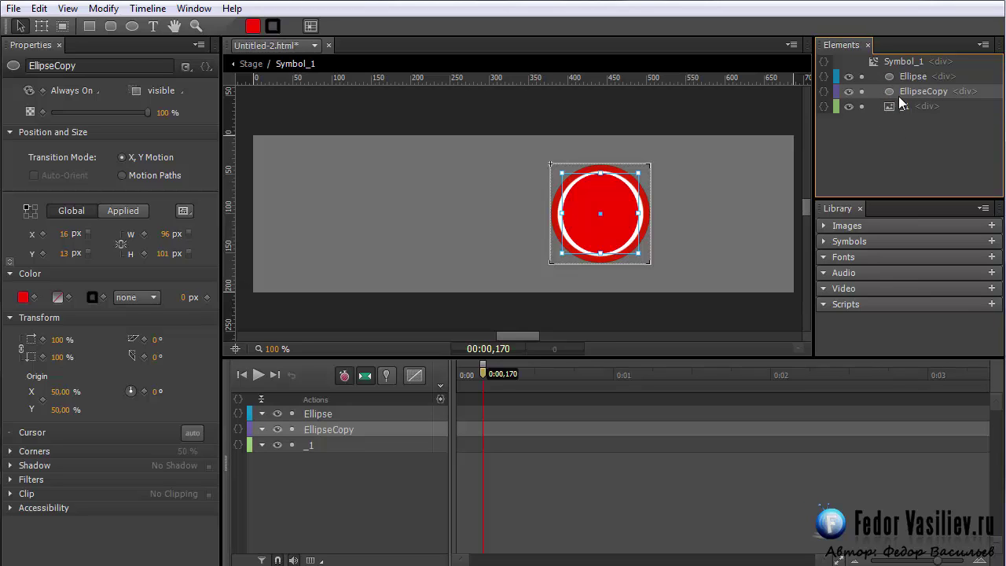
- Make the fill of the ellipse copy fully transparent
click(23, 297)
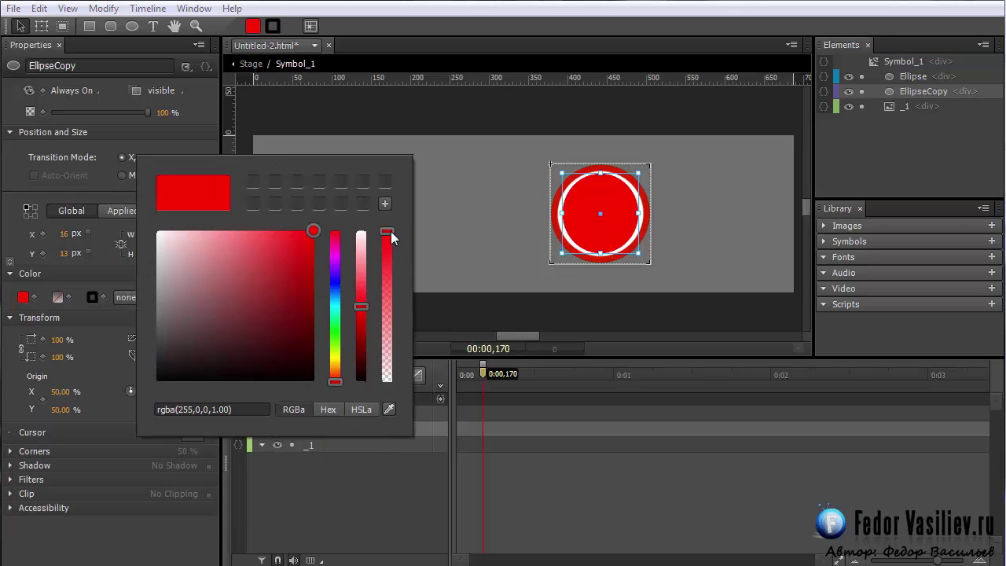
drag(391, 232, 390, 382)
click(360, 16)
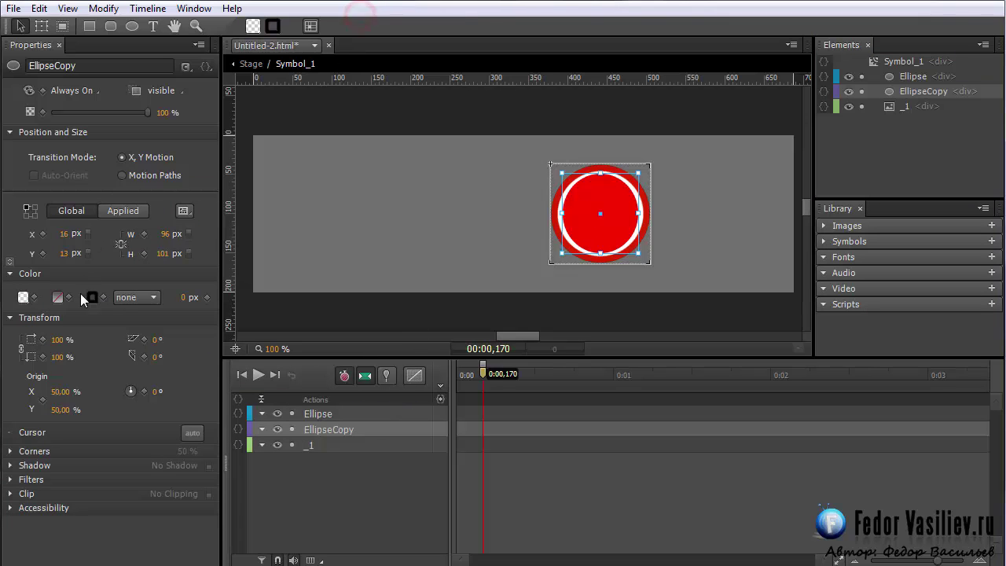
- Give the ellipse copy a solid red 3 px border and centre it over the icon at about X 13, Y 10 px
click(90, 298)
click(358, 171)
click(421, 48)
click(148, 298)
click(150, 336)
drag(182, 303, 190, 300)
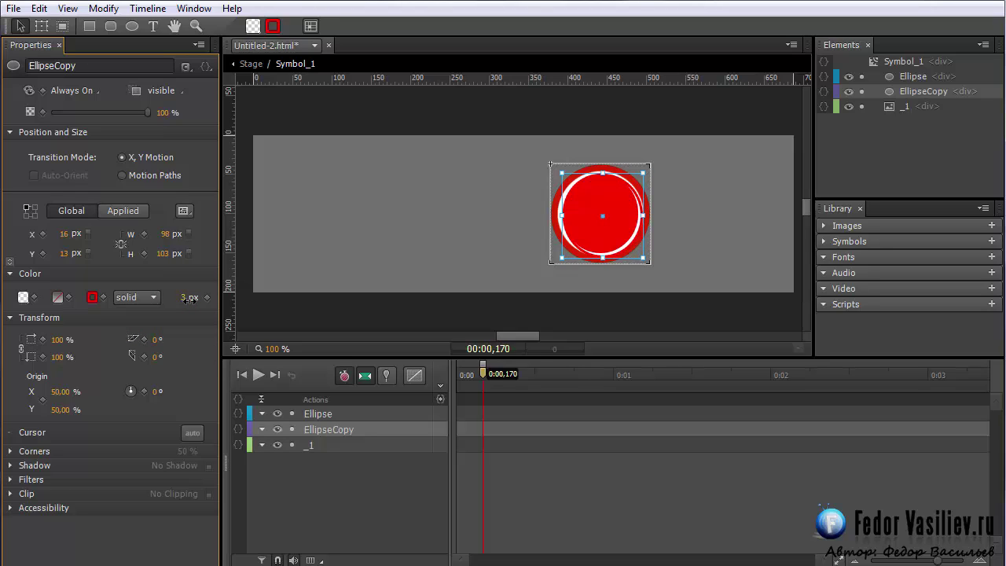
click(610, 213)
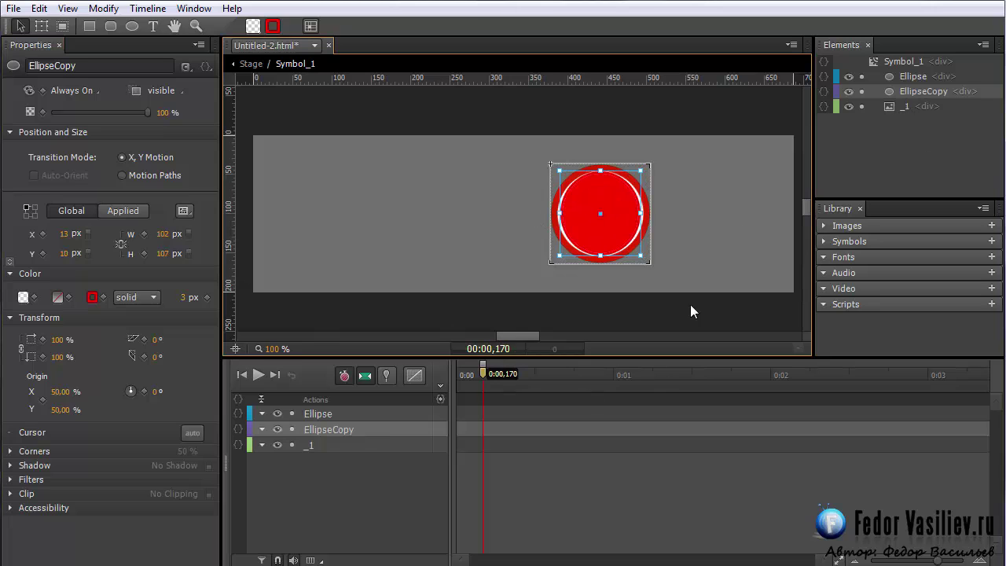
- Move image _1 above both ellipses in the symbol's element order
click(891, 128)
click(903, 107)
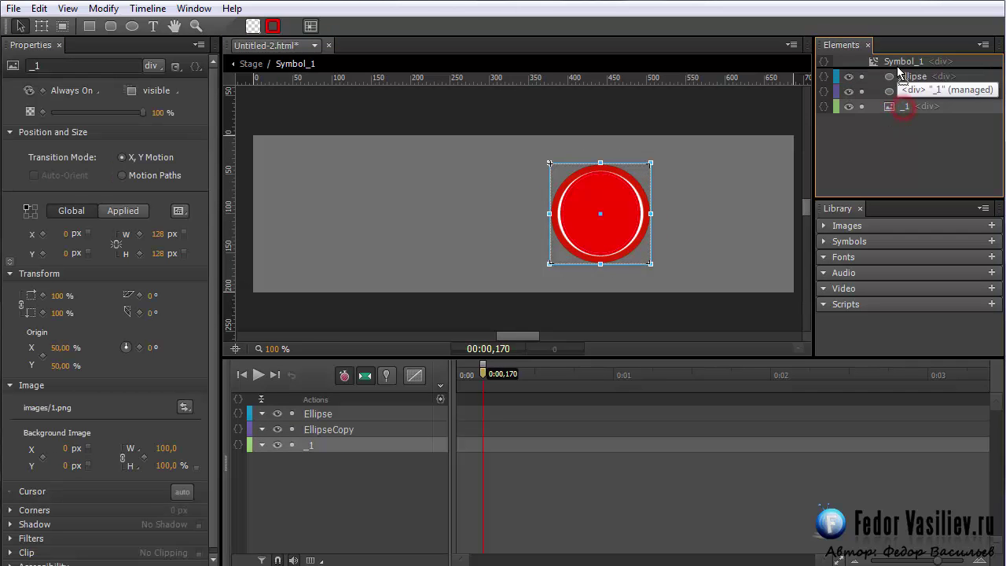
drag(900, 72, 900, 75)
- Animate the scale of both ellipses together from 100% at 0.17 s to 150% at 1 s
click(903, 108)
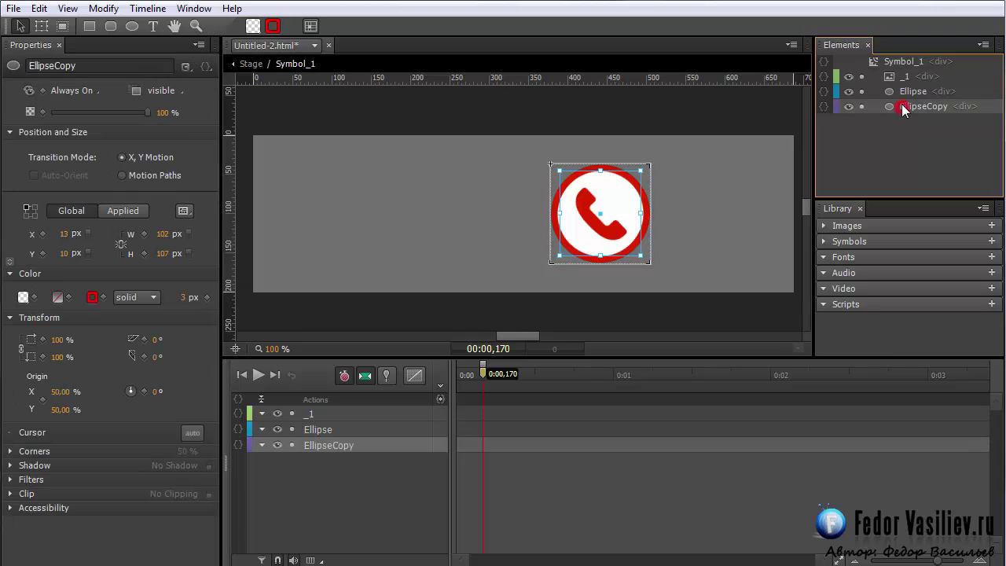
shift+click(905, 92)
click(387, 375)
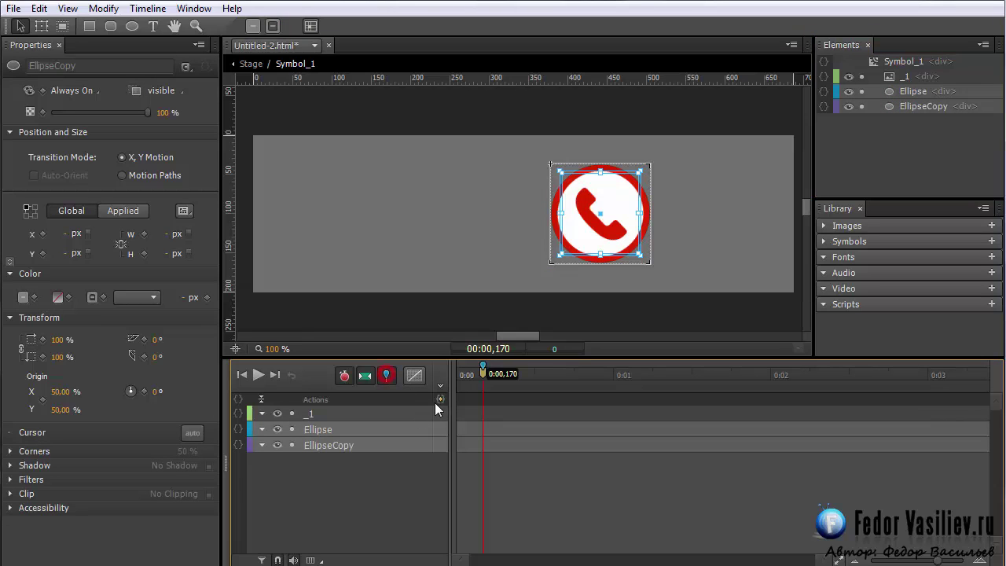
drag(482, 379, 617, 402)
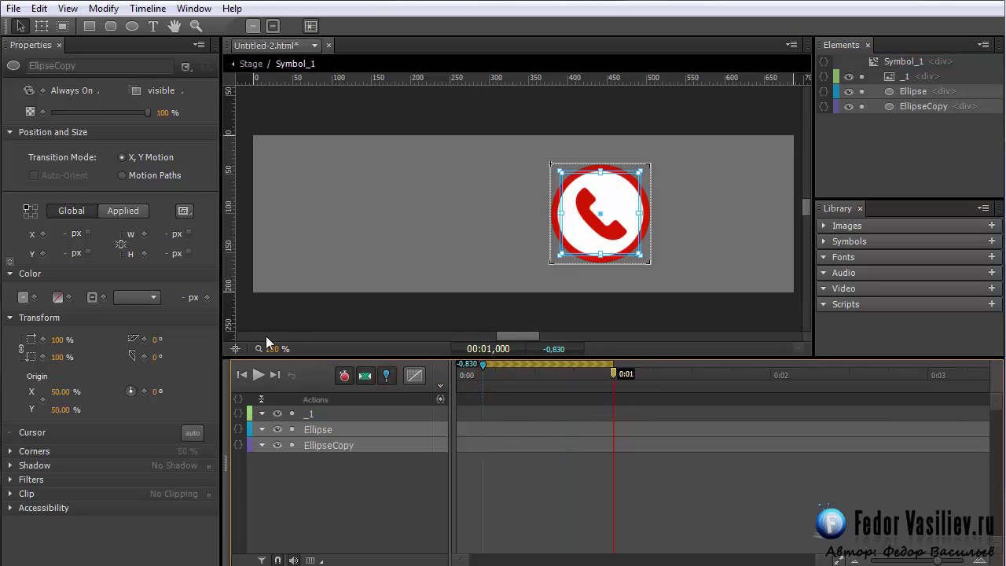
click(58, 339)
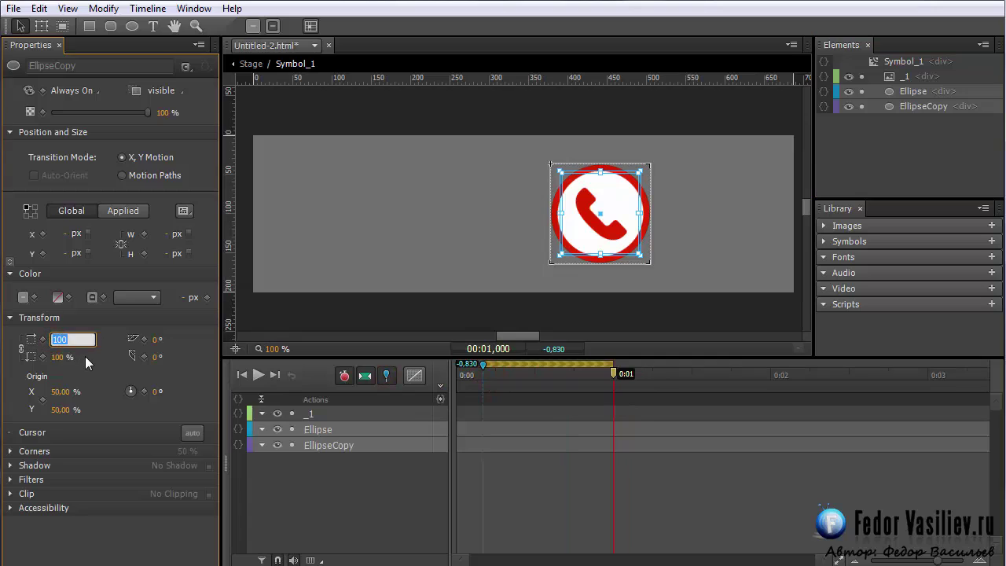
text(150)
key(Return)
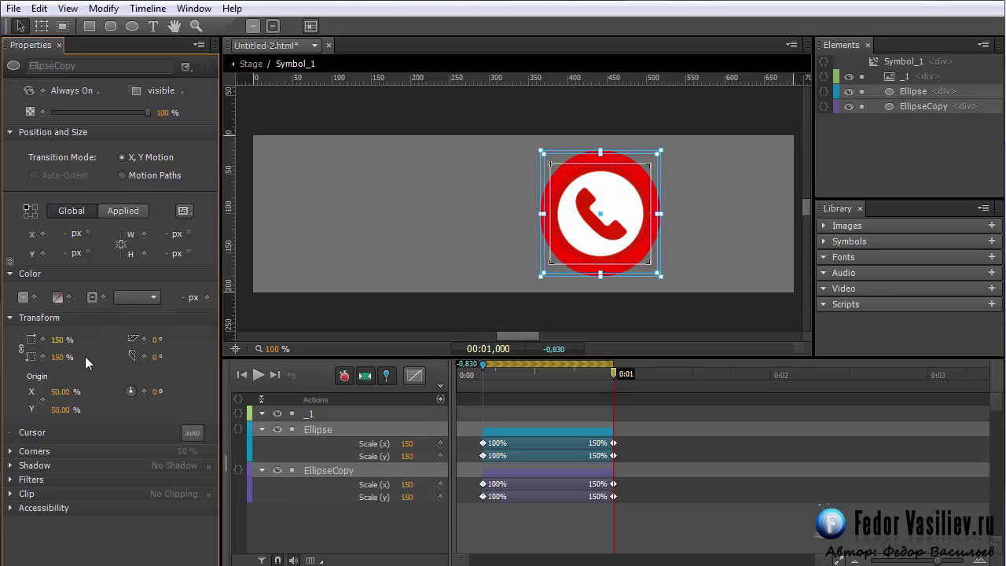
- Fade only the original red ellipse from 100% opacity at 0.17 s to 0% at 1 s
click(385, 375)
click(482, 376)
drag(480, 382, 482, 418)
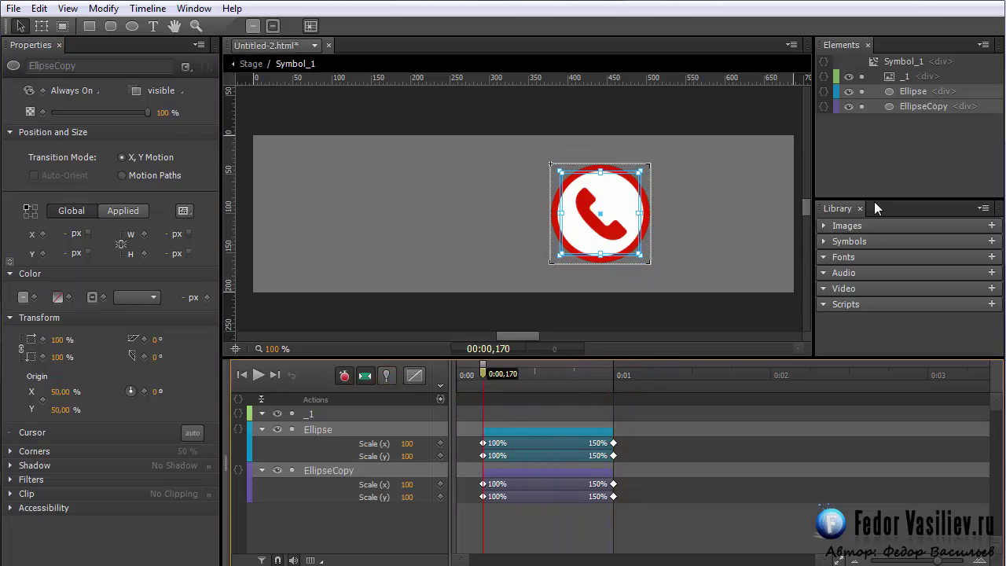
click(881, 139)
click(895, 91)
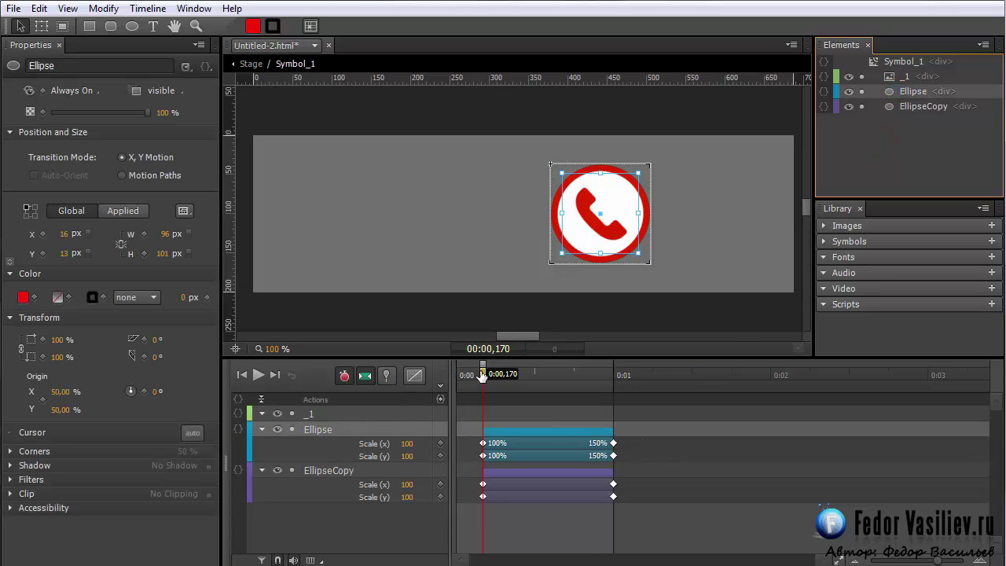
click(386, 375)
drag(478, 374, 612, 395)
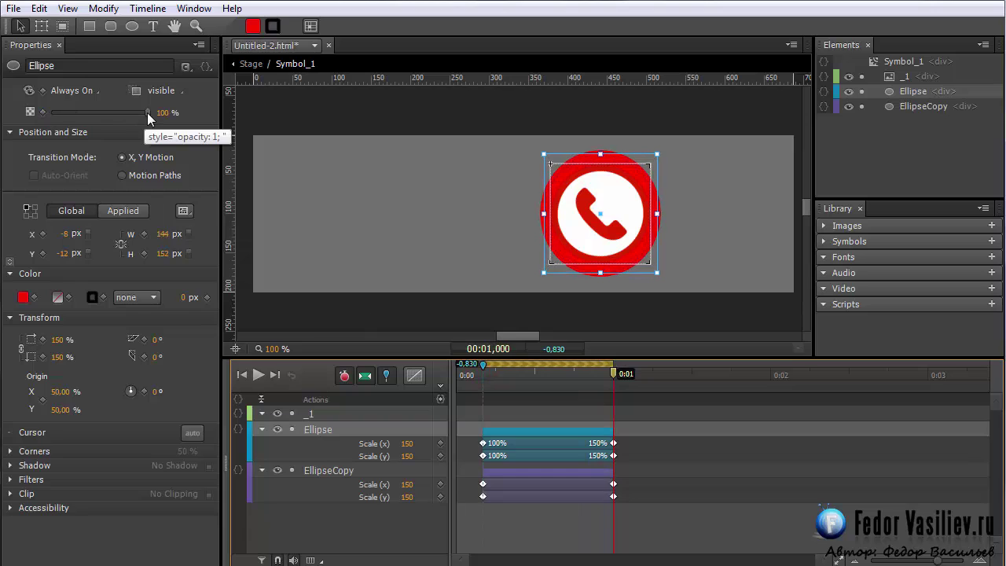
drag(147, 112, 49, 112)
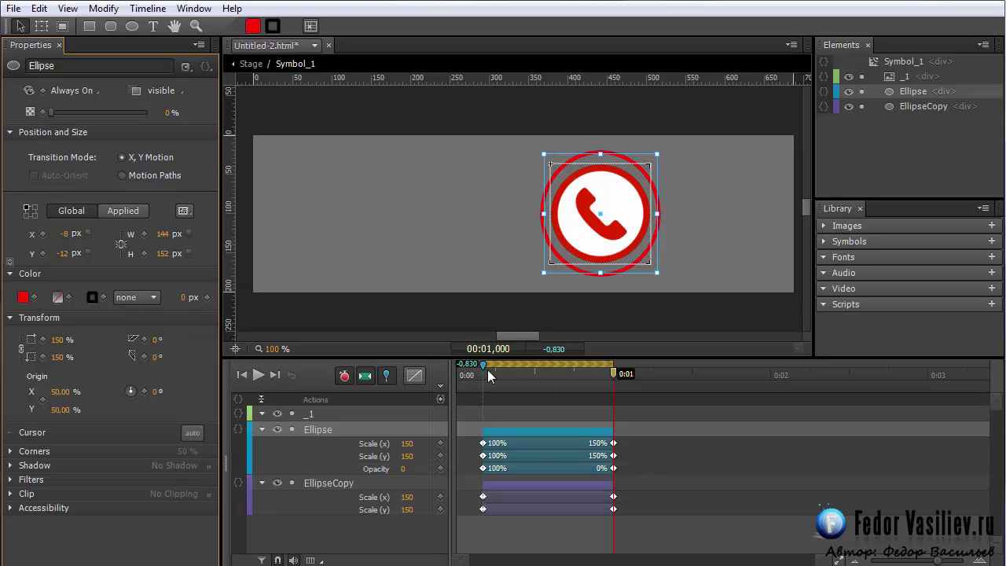
- Animate the ellipse copy's opacity from 0% at 0.17 s to 100% at 1 s
click(476, 374)
click(388, 375)
drag(477, 375, 652, 395)
click(337, 485)
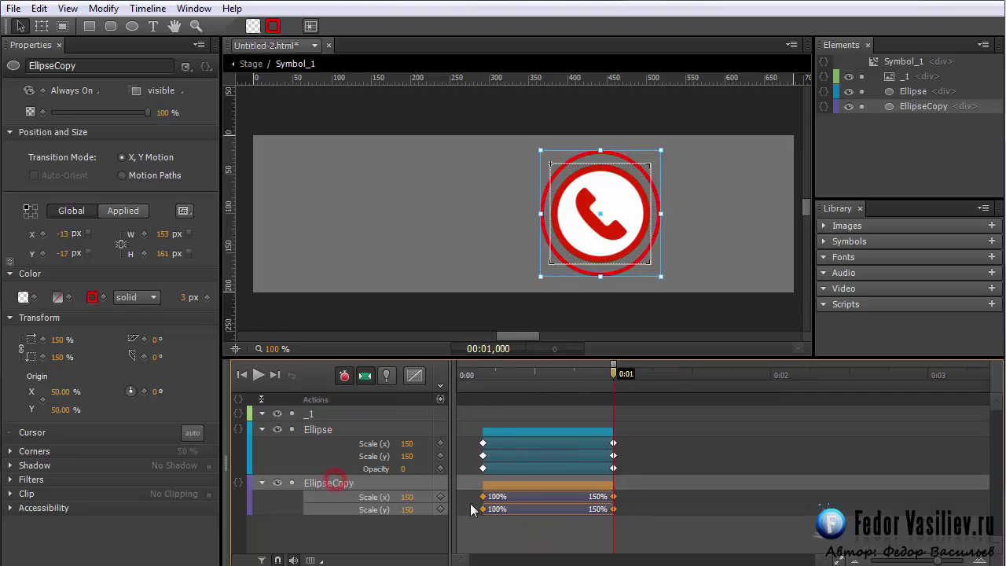
mouse_move(510, 380)
mouse_down()
mouse_move(482, 375)
mouse_move(622, 378)
mouse_move(613, 382)
mouse_up()
key(p)
drag(147, 113, 50, 113)
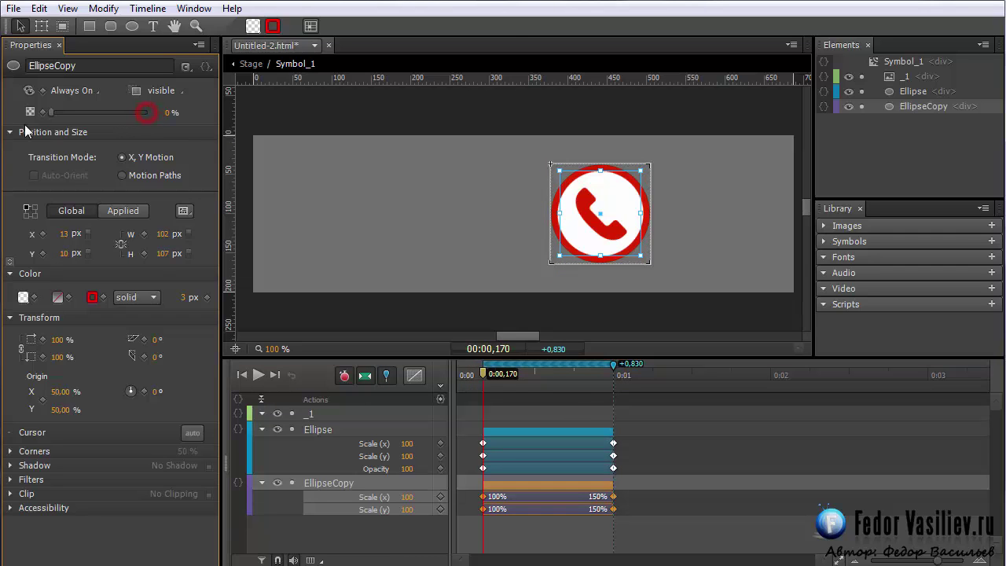
click(389, 378)
mouse_move(483, 374)
mouse_down()
mouse_move(655, 393)
mouse_move(489, 395)
mouse_move(613, 401)
mouse_up()
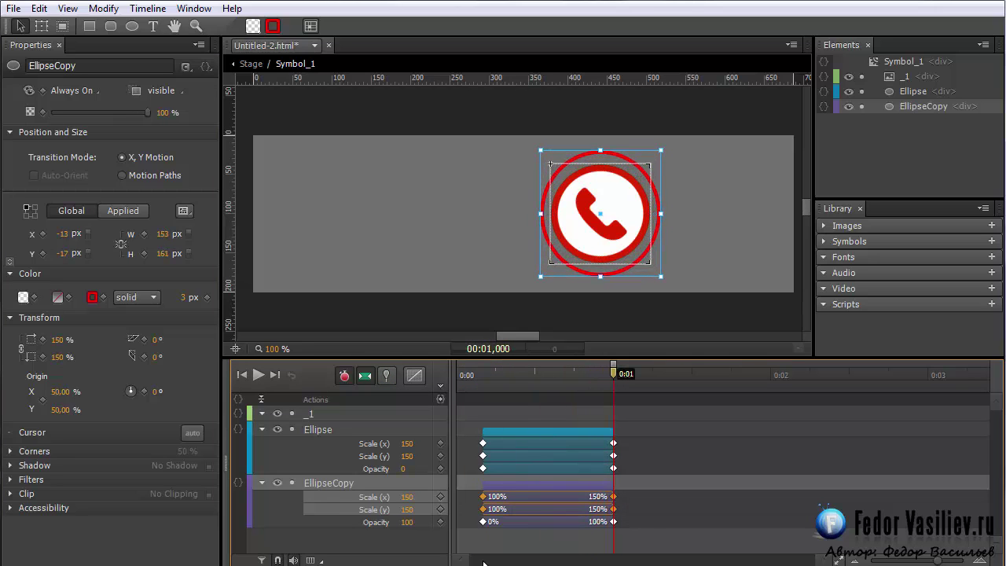
- Reverse the ellipse copy's opacity transition and scrub through the timeline to check the fade
click(515, 522)
right_click(517, 522)
click(550, 564)
click(518, 369)
drag(506, 377, 599, 374)
- Delete the opacity transitions of both the ellipse and the ellipse copy
click(519, 468)
click(593, 465)
click(587, 470)
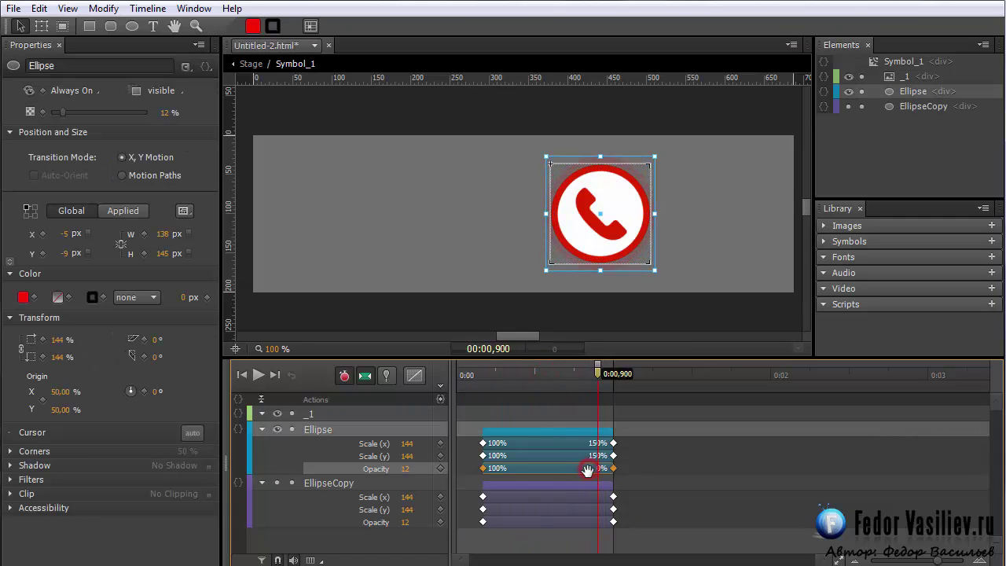
key(Delete)
click(524, 510)
key(Delete)
click(276, 469)
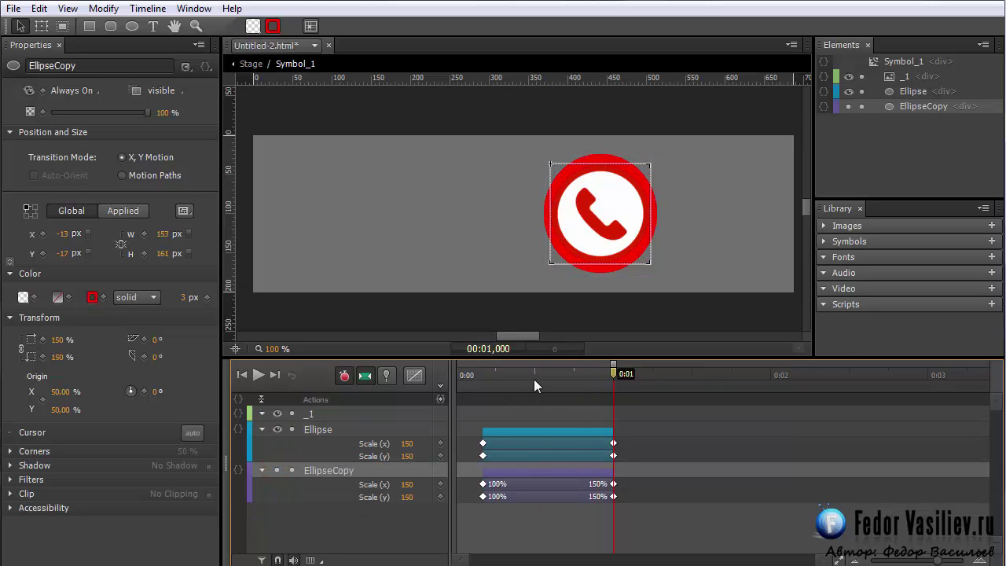
- Shift the original ellipse's scale transition towards the timeline start and shorten it to end at 0.75 s
drag(534, 375, 495, 374)
mouse_move(512, 437)
mouse_down()
mouse_move(498, 441)
mouse_move(519, 433)
mouse_move(492, 435)
mouse_up()
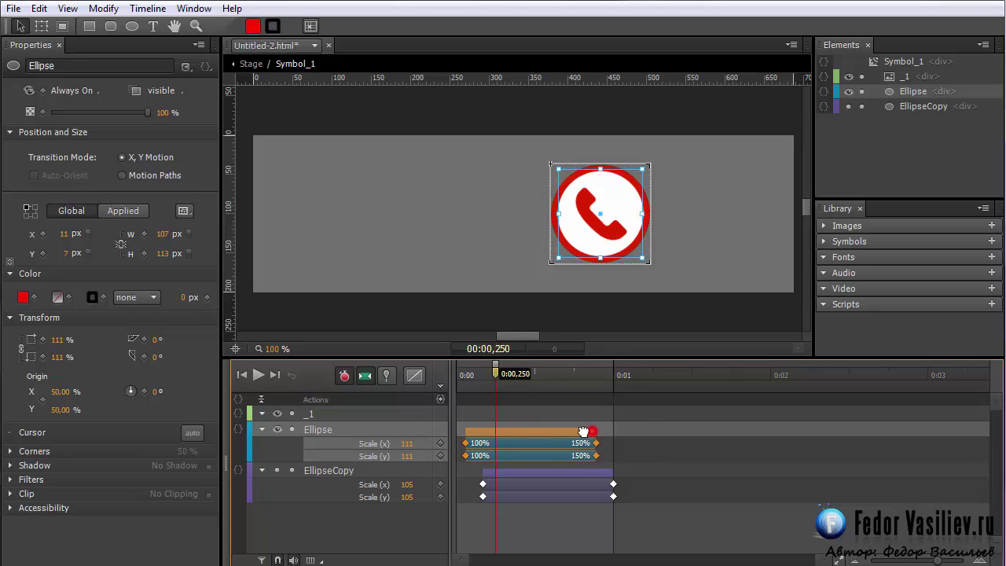
drag(587, 431, 572, 431)
mouse_move(496, 373)
mouse_down()
mouse_move(462, 373)
mouse_move(495, 374)
mouse_up()
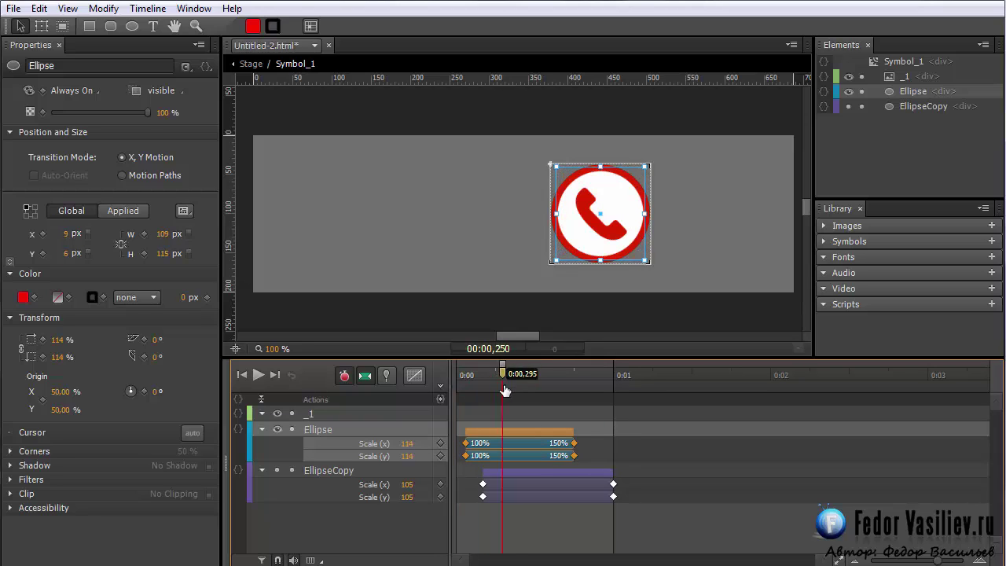
key(space)
- Fade the original ellipse from 100% opacity at 0.75 s to 0% at 1 s
click(43, 114)
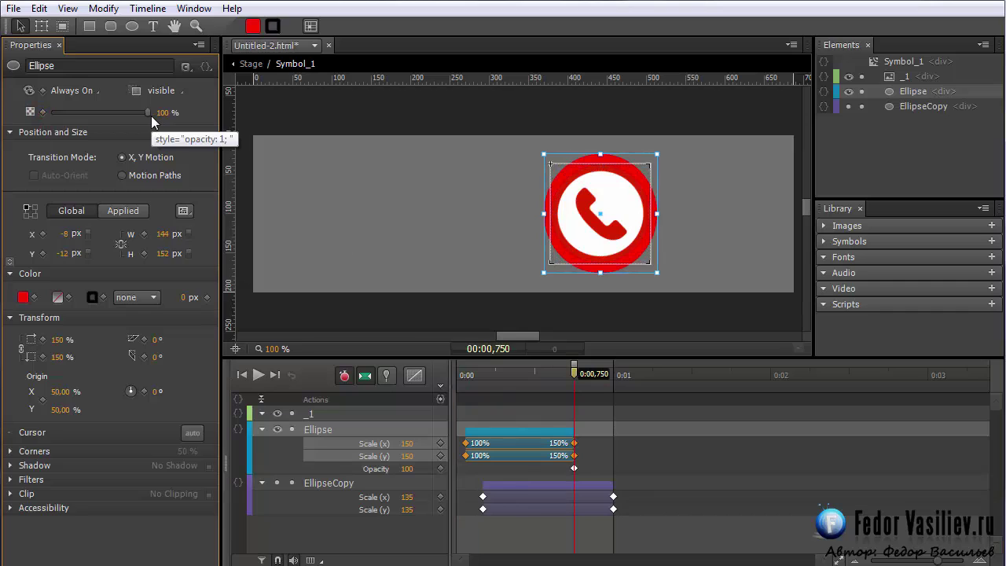
click(386, 376)
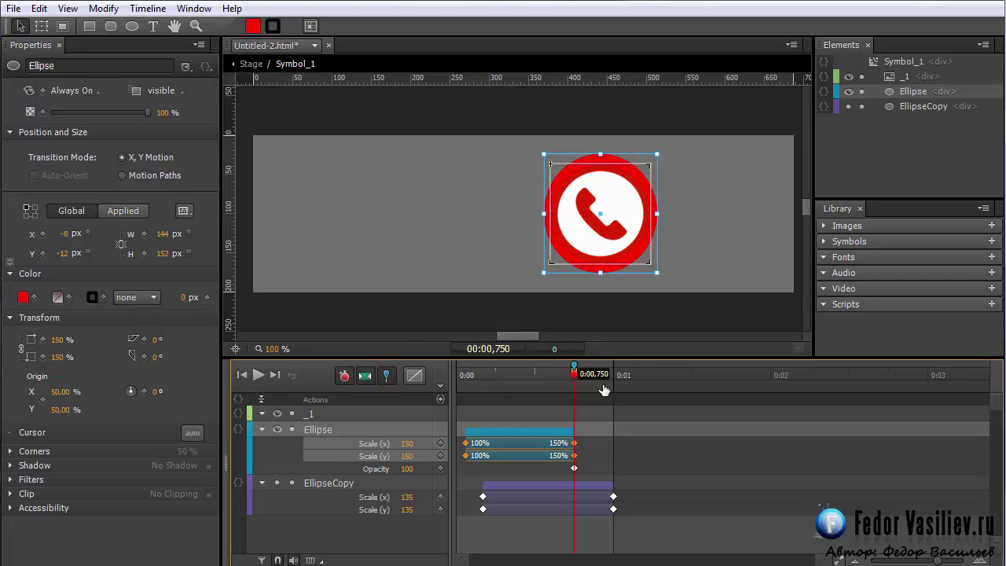
drag(576, 375, 607, 386)
drag(146, 116, 52, 113)
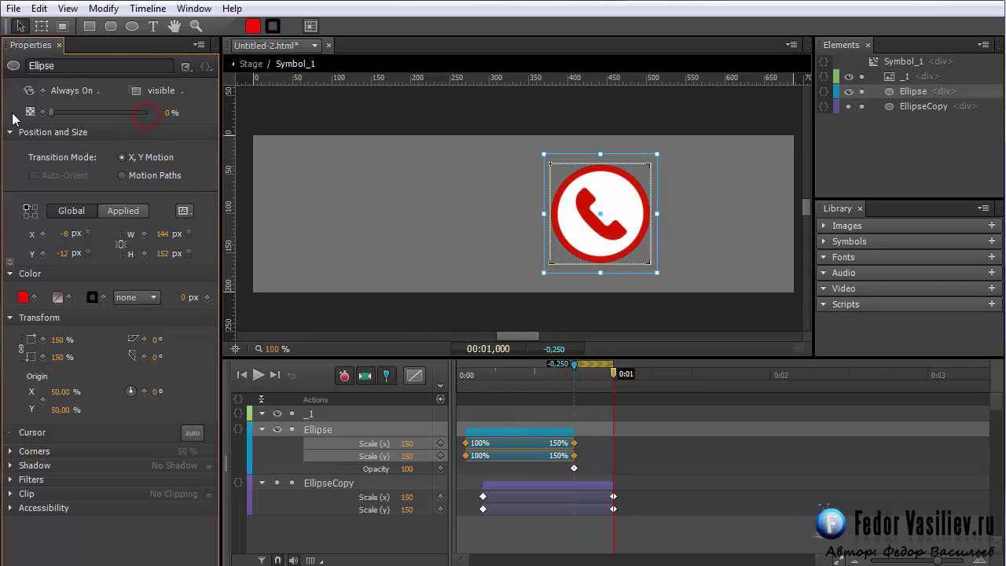
- Set the original ellipse's scale at the 0.75 s keyframe to 140% and scrub to check it
mouse_move(511, 371)
mouse_down()
mouse_move(457, 374)
mouse_move(569, 404)
mouse_move(616, 404)
mouse_move(519, 377)
mouse_move(615, 421)
mouse_move(574, 429)
mouse_up()
click(386, 375)
key(p)
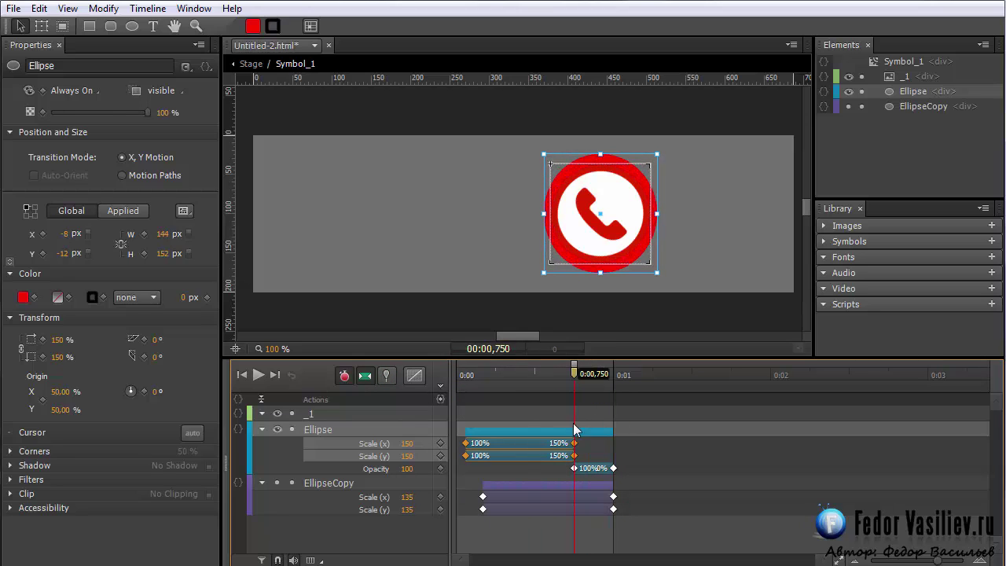
click(58, 339)
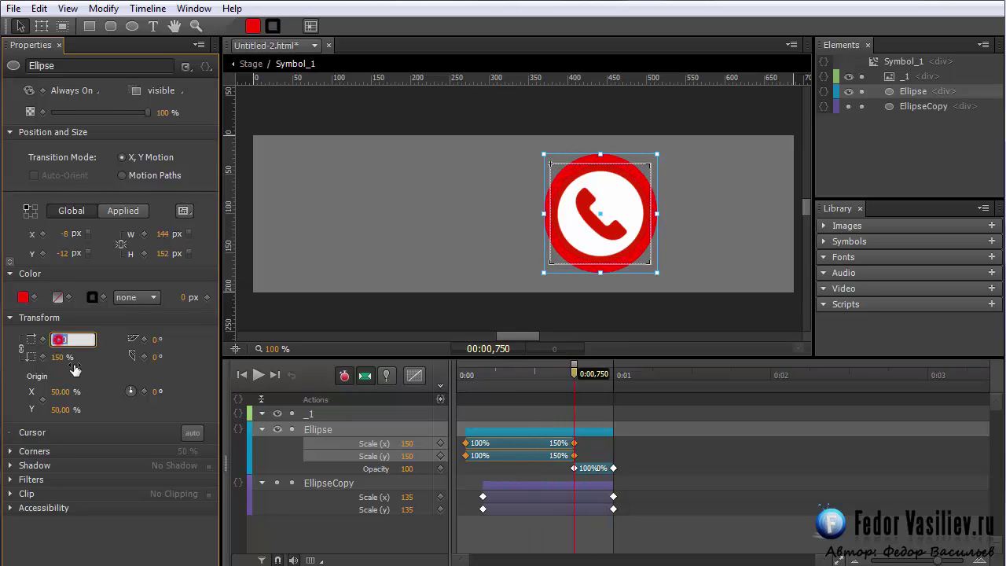
text(140)
key(Return)
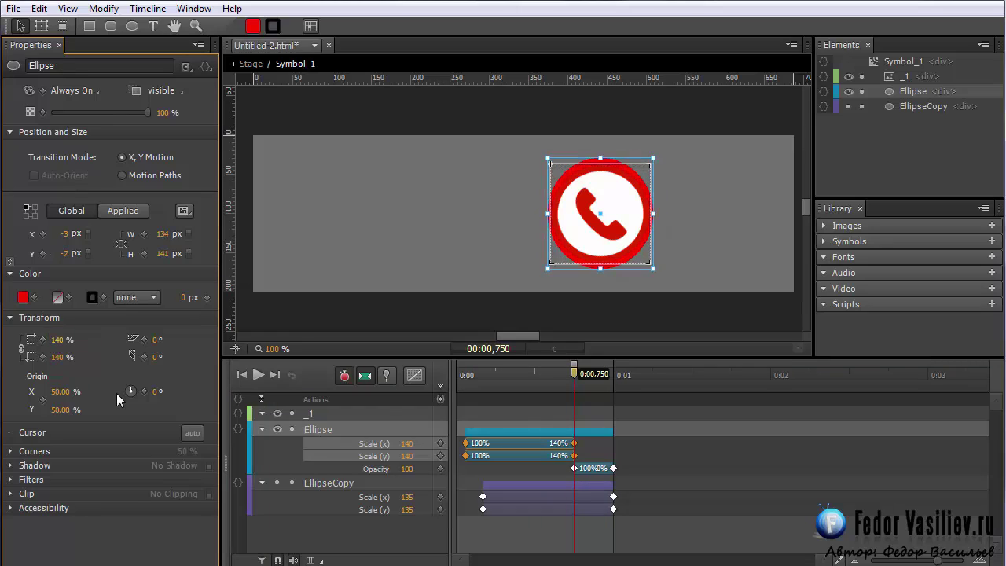
drag(568, 375, 582, 397)
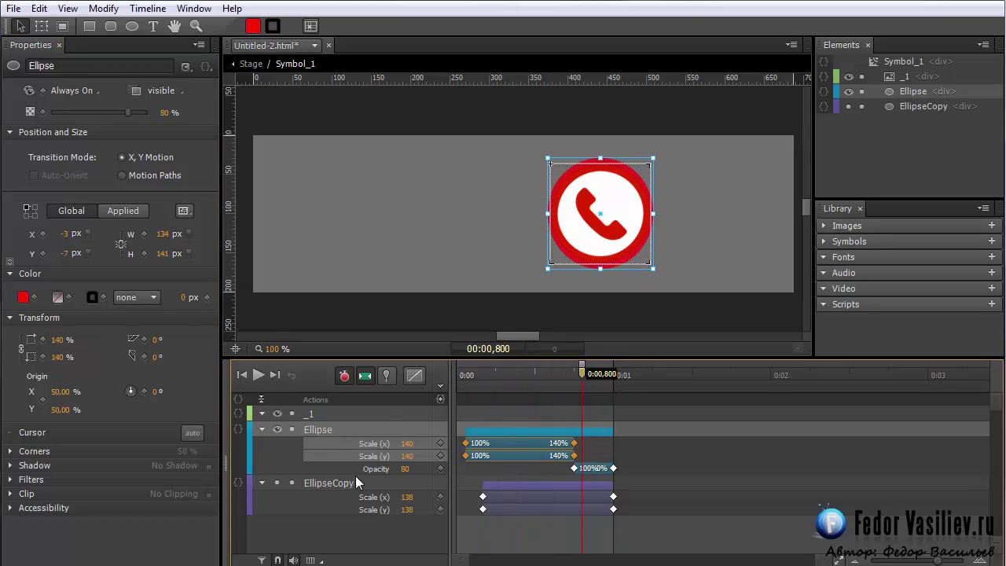
- Fade the ellipse copy from 100% opacity at 0.17 s to 0% at 1 s
click(501, 488)
drag(519, 383, 615, 404)
click(43, 113)
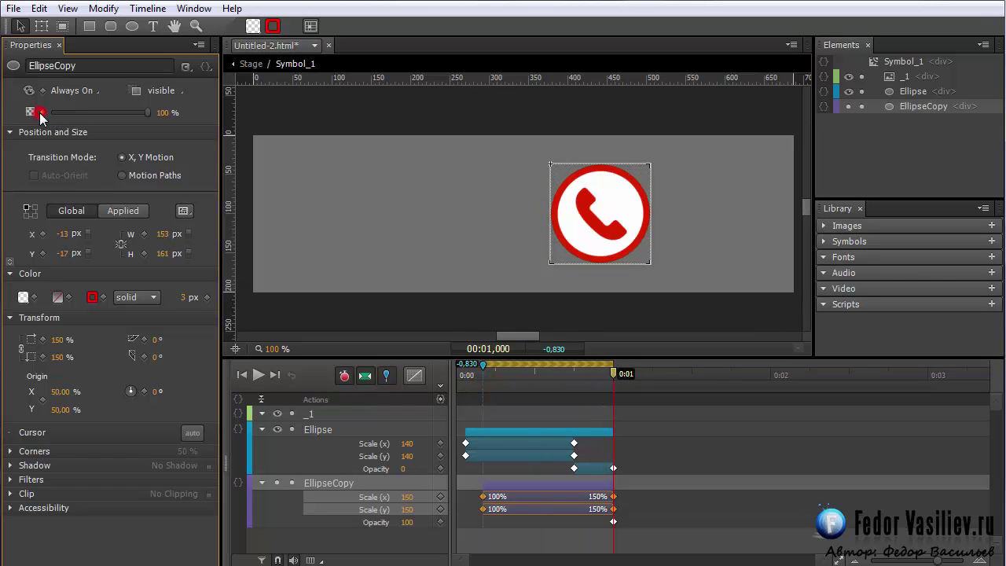
drag(147, 113, 41, 113)
click(386, 375)
- Add a timeline trigger at 1 s with a Play action targeting Symbol_1
drag(481, 371, 617, 401)
click(440, 399)
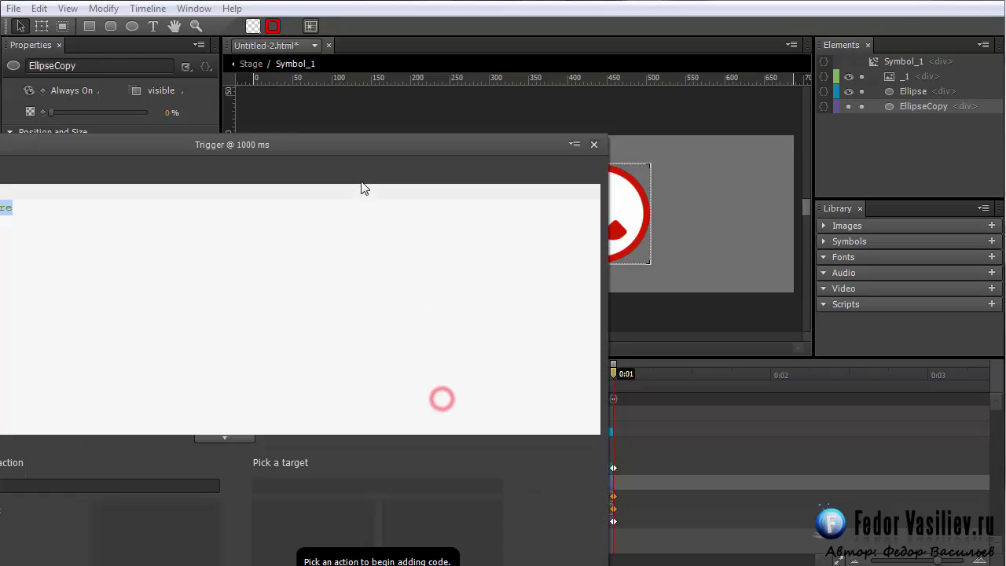
drag(359, 152, 652, 29)
click(447, 387)
click(570, 407)
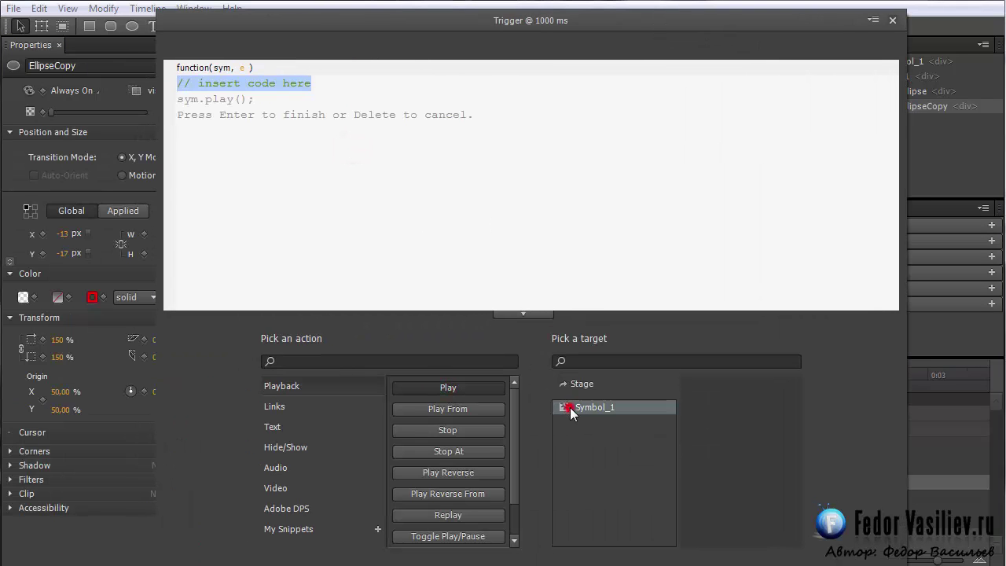
click(892, 21)
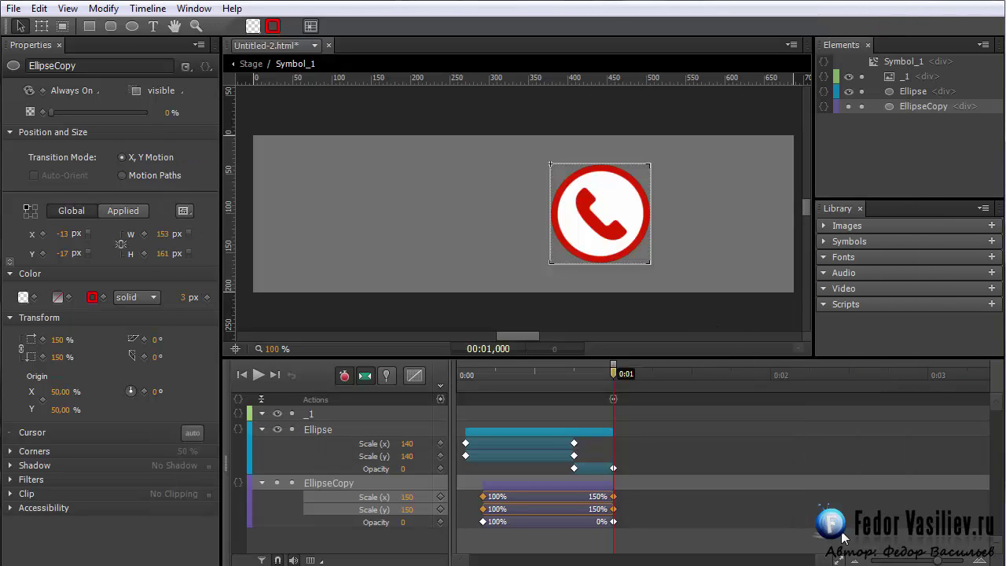
- Preview the composition, and on the stage toggle Symbol_1's visibility to check the green icon beneath it
key(ctrl+Return)
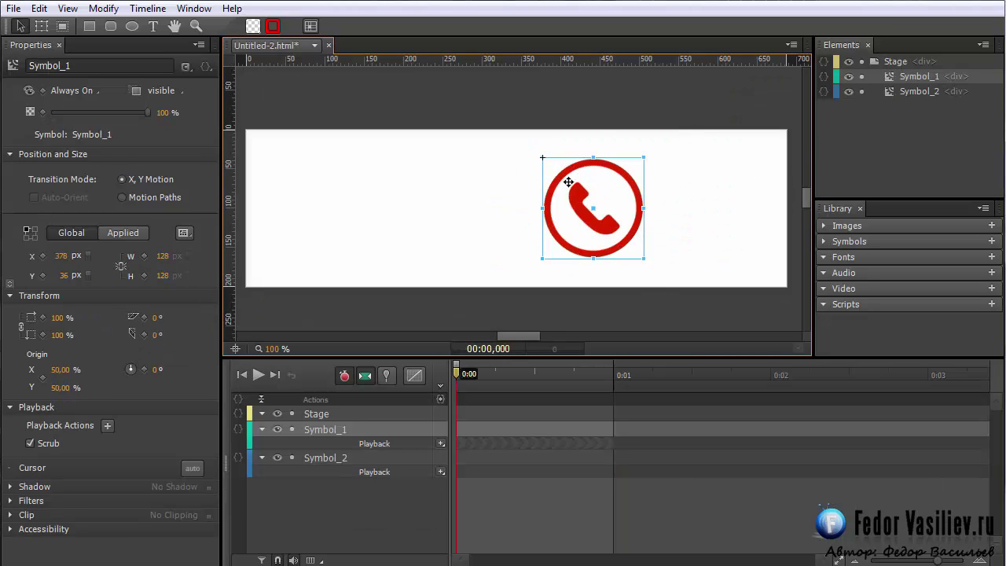
click(849, 77)
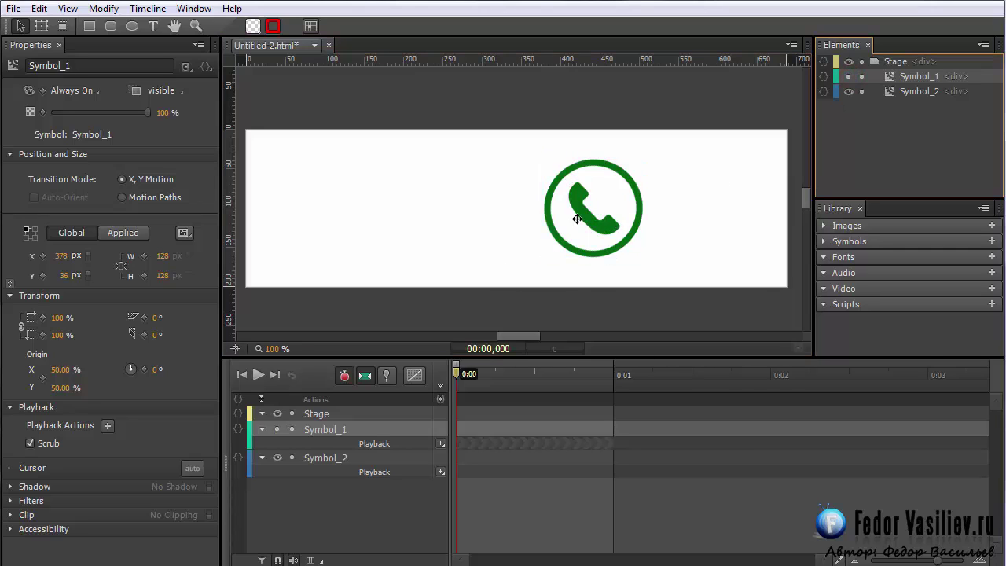
click(849, 77)
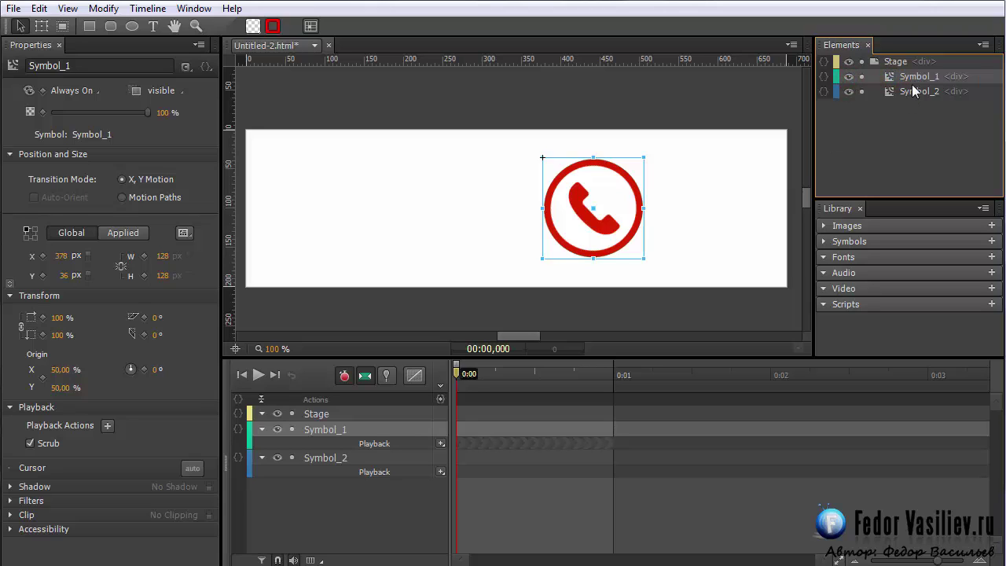
- Add a mouseover event to Symbol_1 on the stage and clear its placeholder code
click(824, 77)
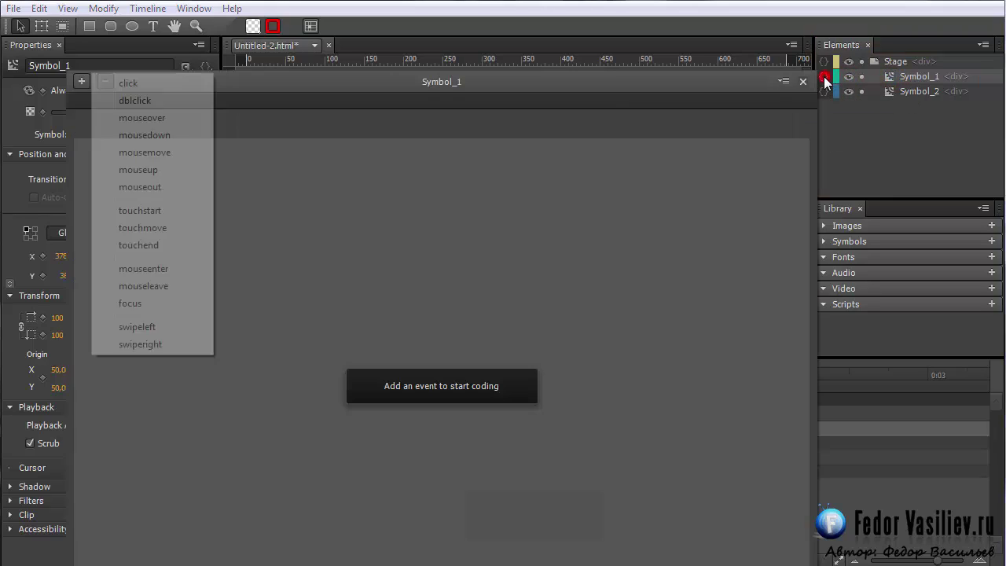
click(139, 118)
drag(191, 93, 285, 32)
key(BackSpace)
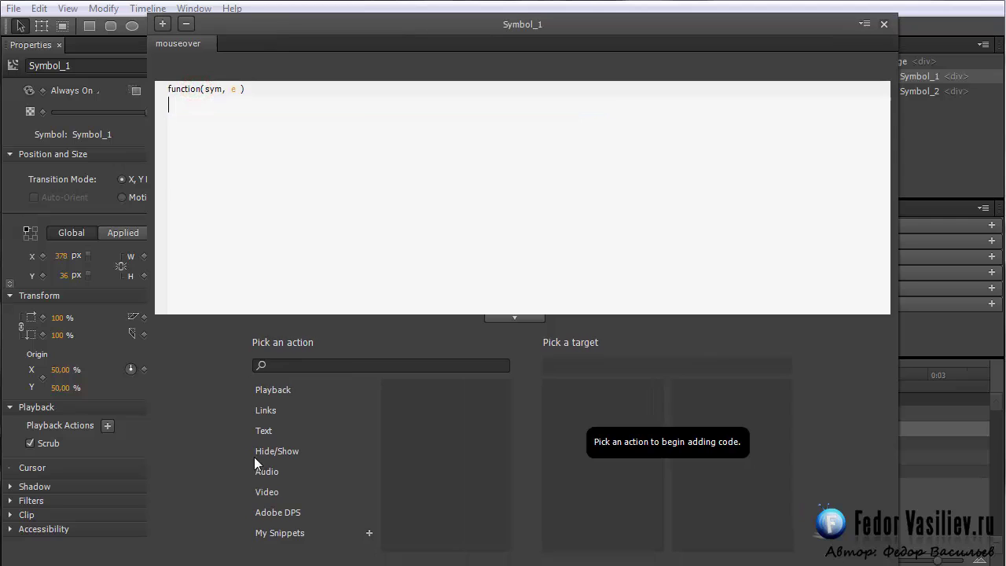
- Add a Hide action targeting Symbol_1 to its mouseover event and close the code editor
click(260, 453)
click(429, 391)
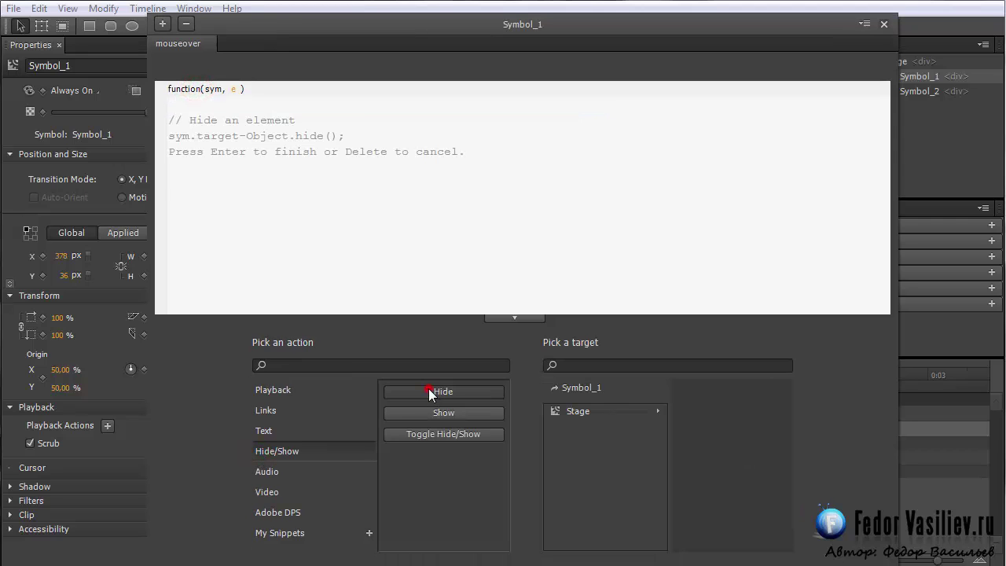
click(561, 410)
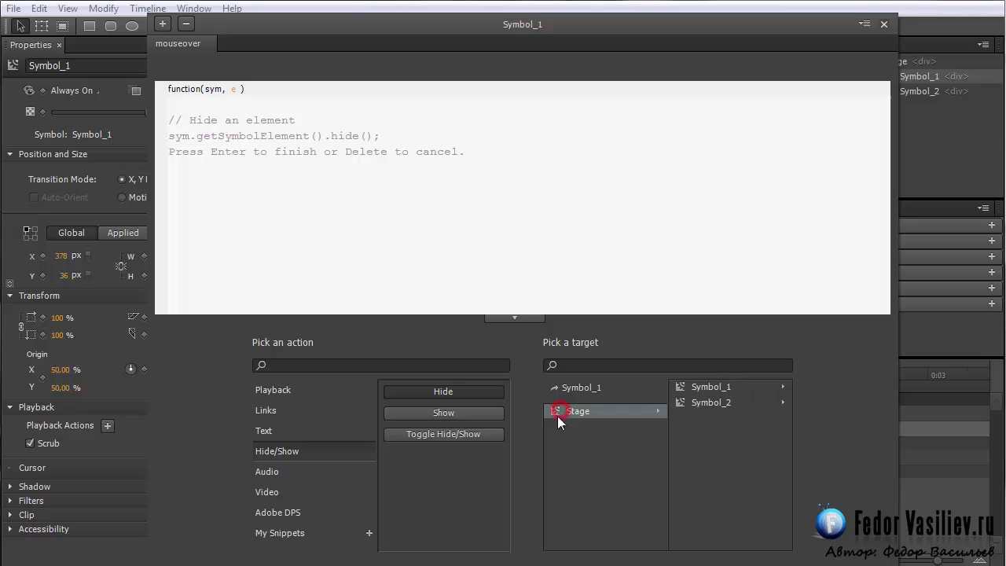
click(683, 390)
click(681, 387)
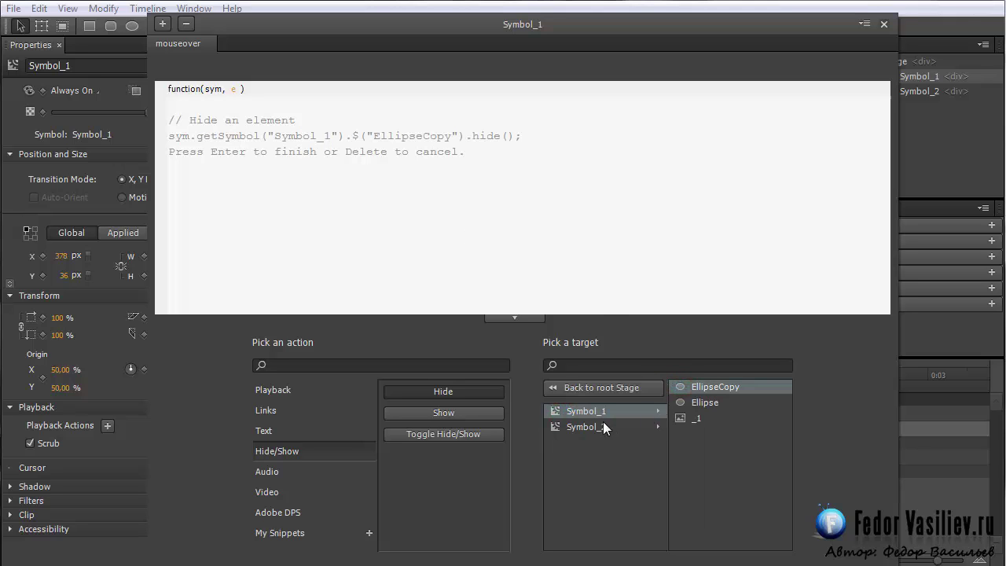
double_click(555, 411)
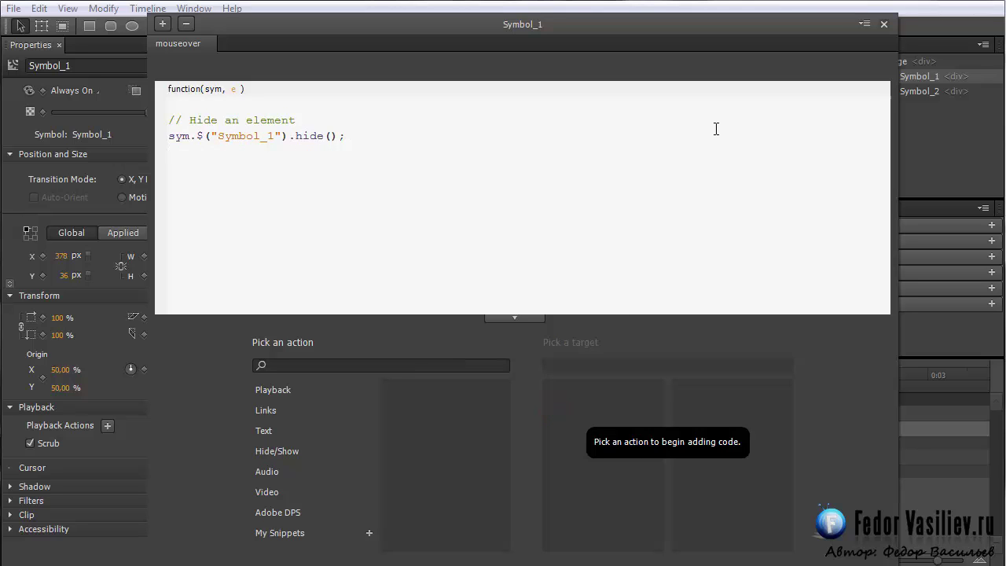
click(884, 26)
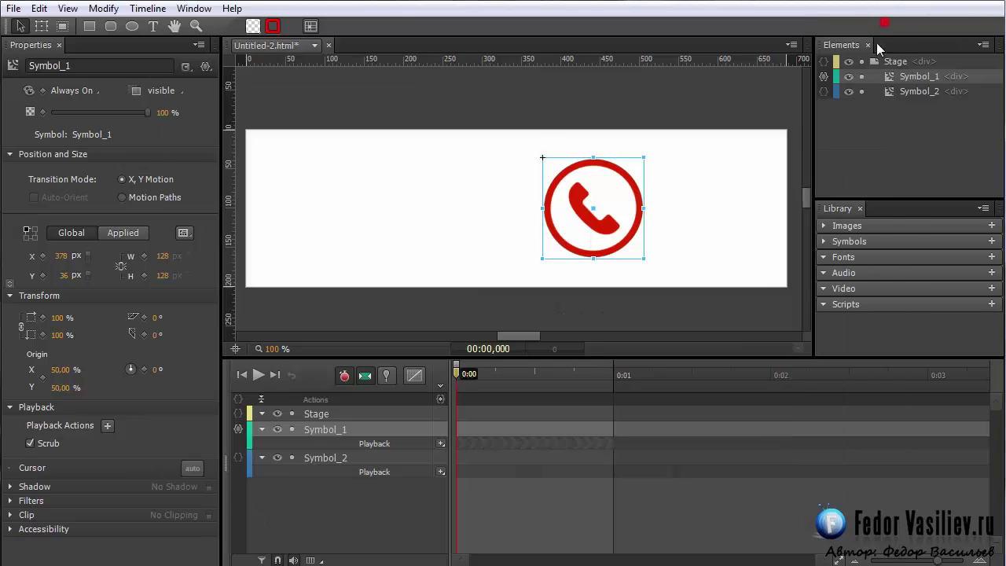
- Hide Symbol_1 on the stage and open Symbol_2 for editing
click(849, 76)
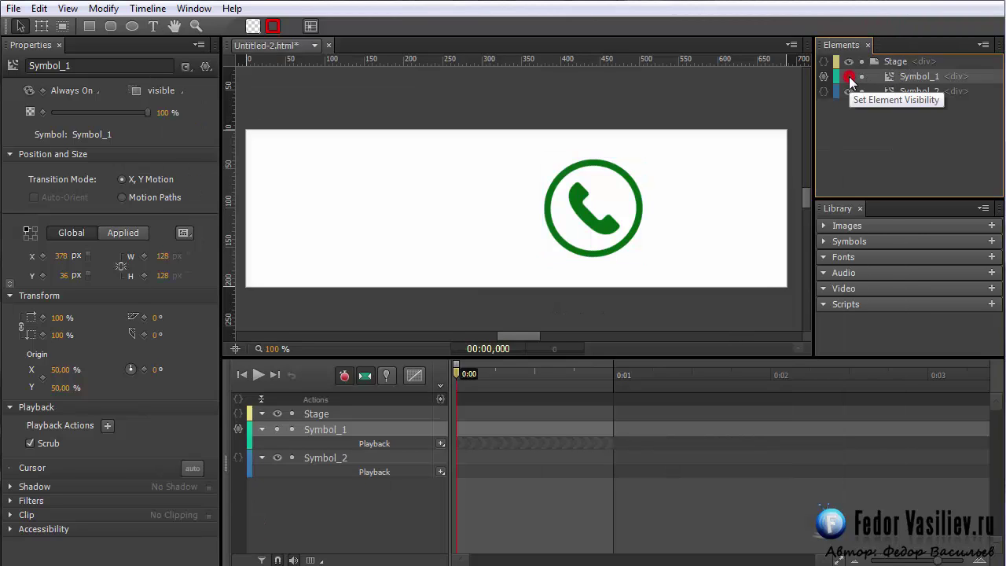
click(896, 91)
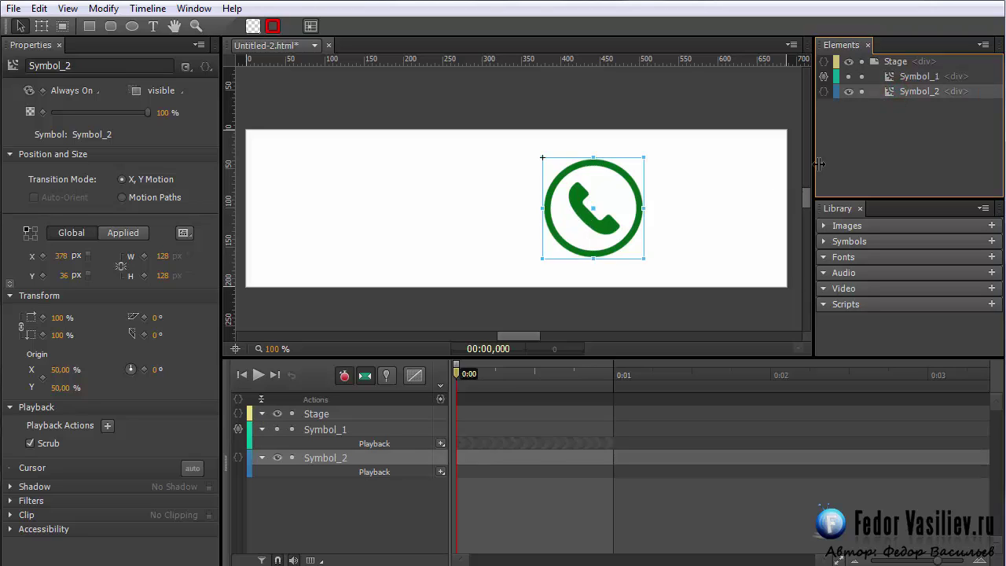
double_click(892, 92)
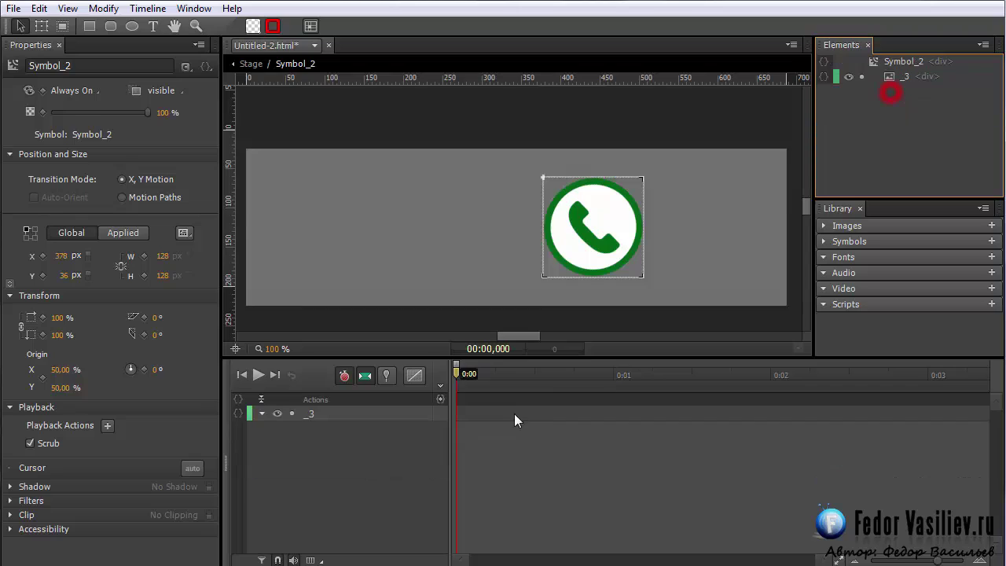
- Add a timeline trigger at 0 s in Symbol_2 with a Stop action
click(440, 398)
click(313, 147)
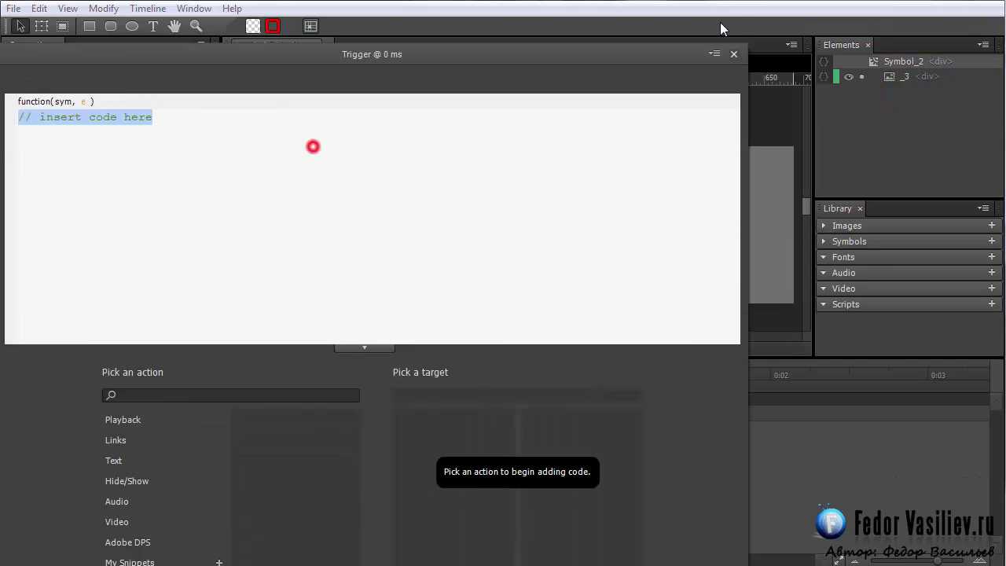
click(264, 379)
click(416, 422)
click(542, 398)
click(860, 13)
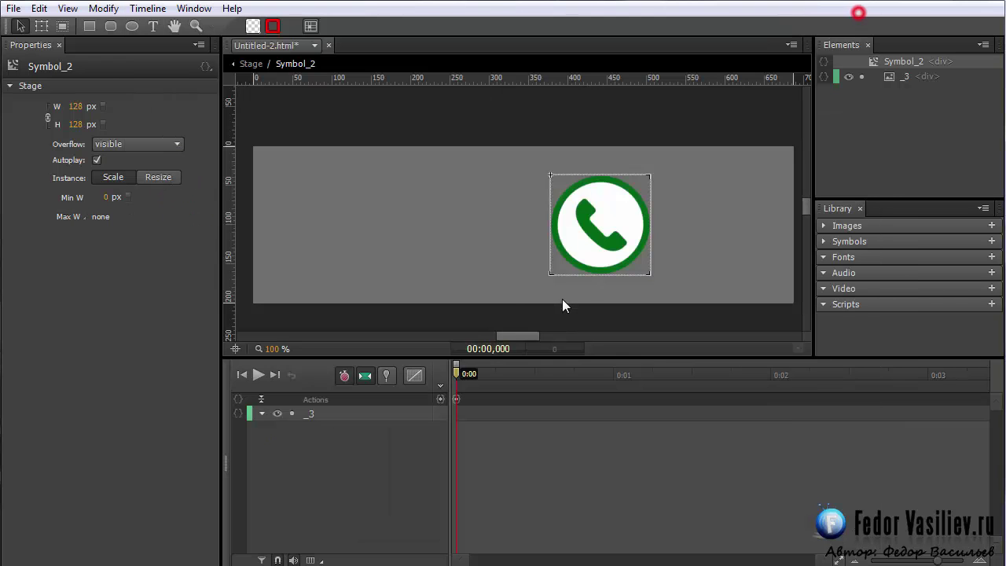
- With the pin spanning 0.25 s to about 1.09 s, rotate the green phone image to about -89°
drag(456, 370, 496, 379)
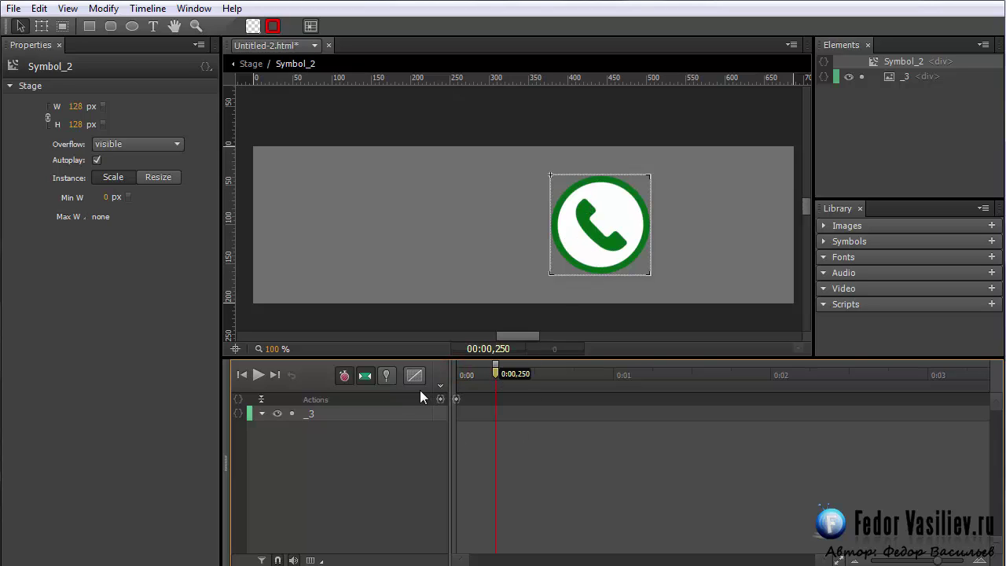
click(42, 28)
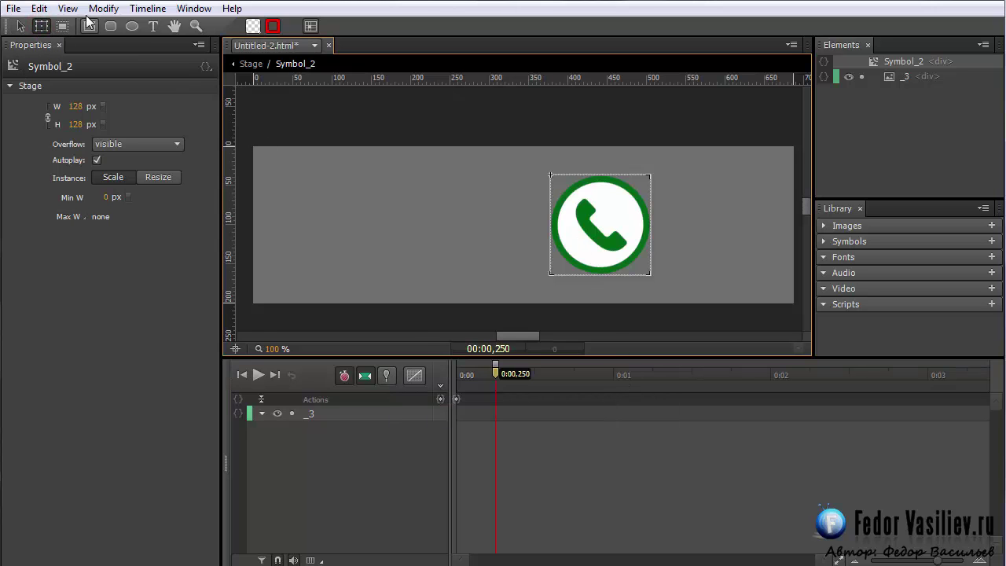
click(623, 237)
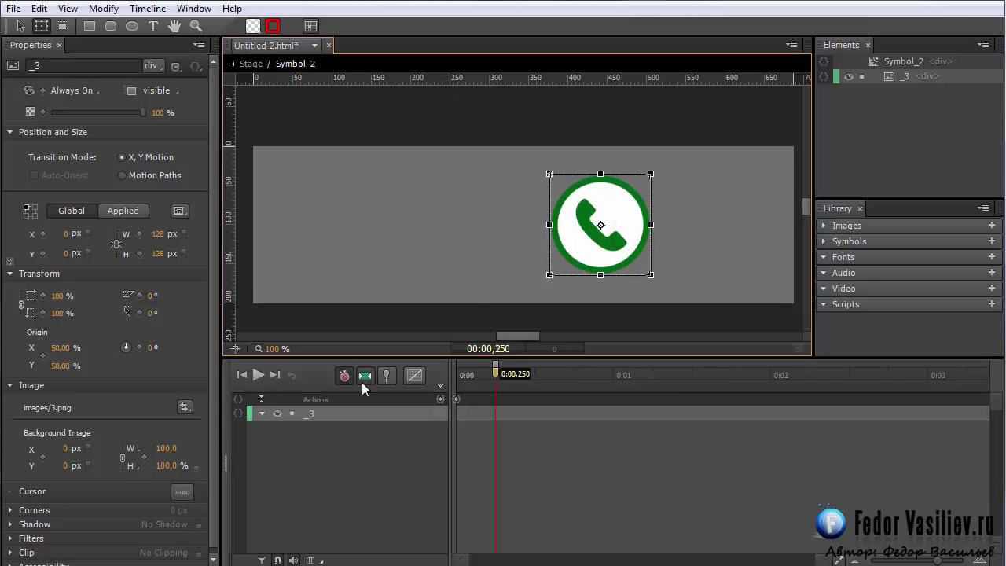
click(386, 375)
drag(495, 365, 628, 395)
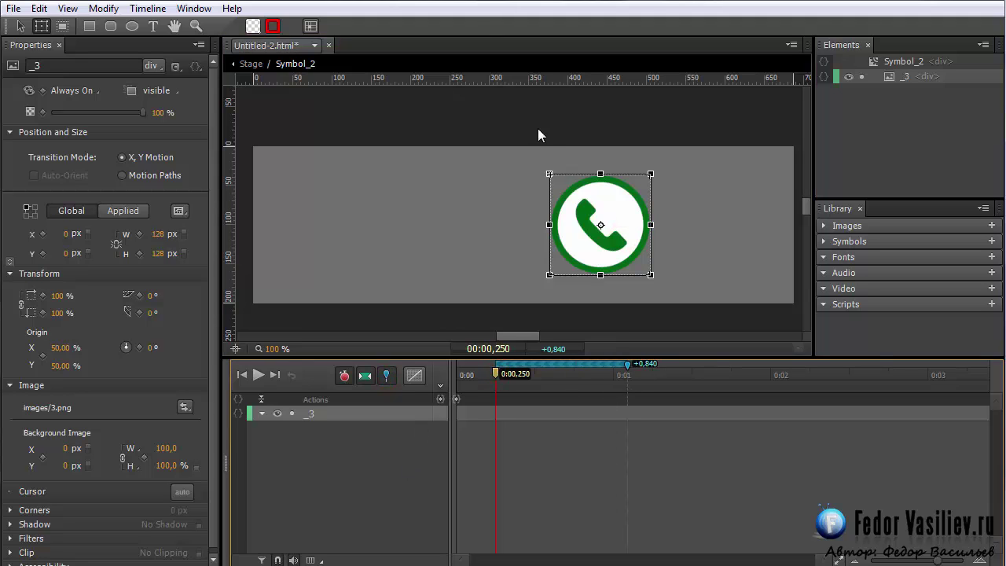
drag(542, 164, 554, 273)
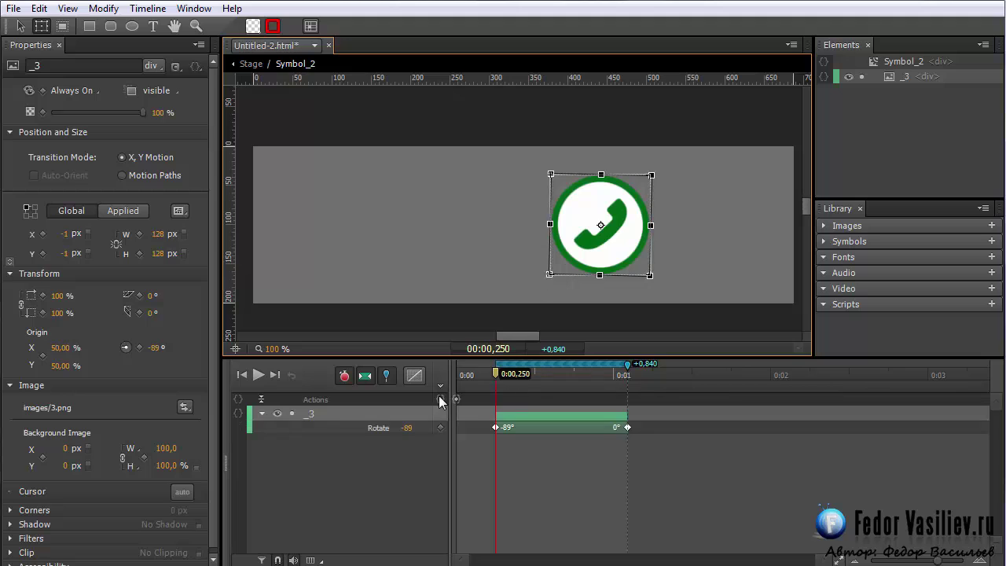
click(386, 376)
- Invert the rotation transition so it runs from 0° to -89°, and shorten it to end at about 0.5 s
drag(495, 374, 520, 429)
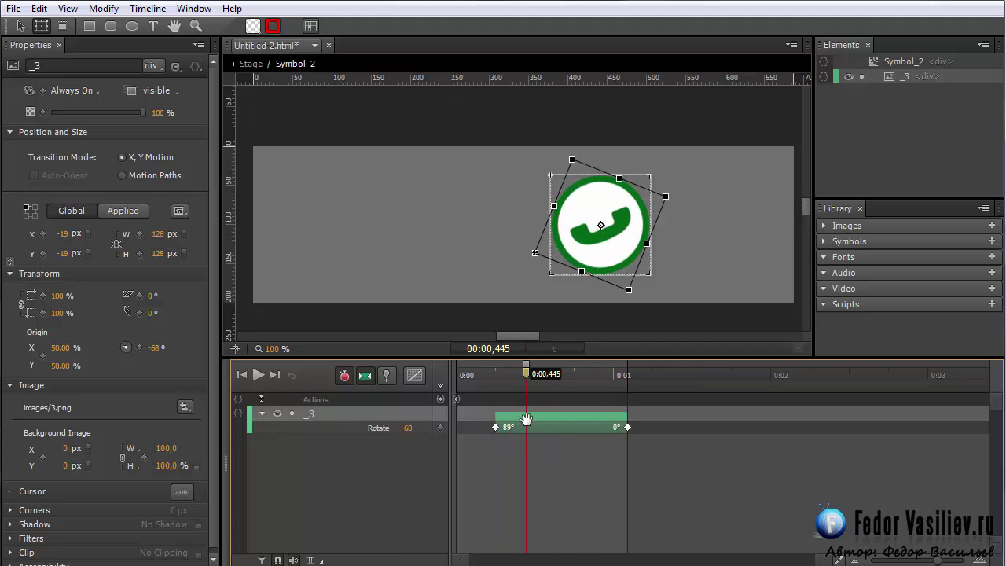
click(528, 417)
right_click(548, 418)
click(597, 557)
drag(526, 374, 629, 376)
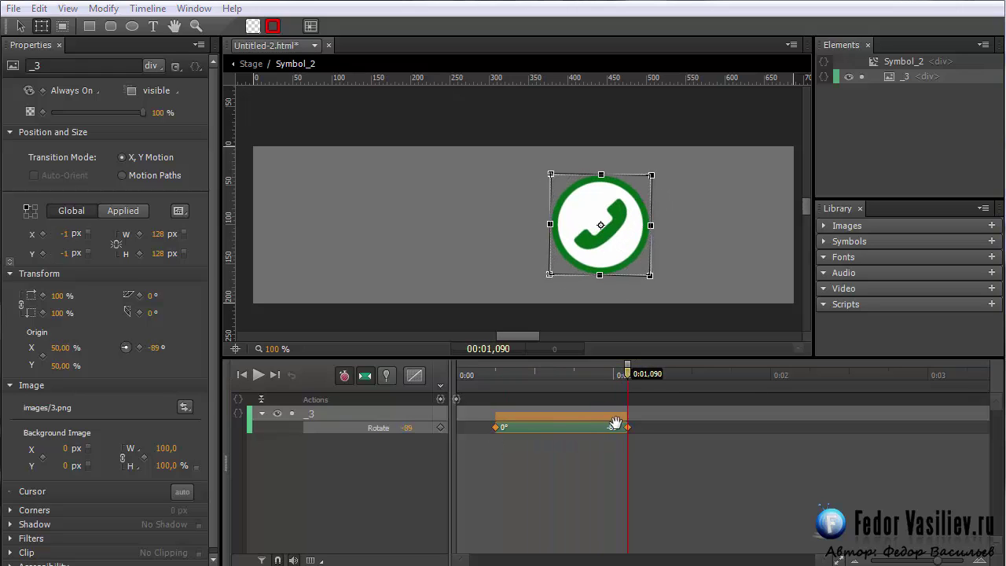
drag(626, 416, 535, 417)
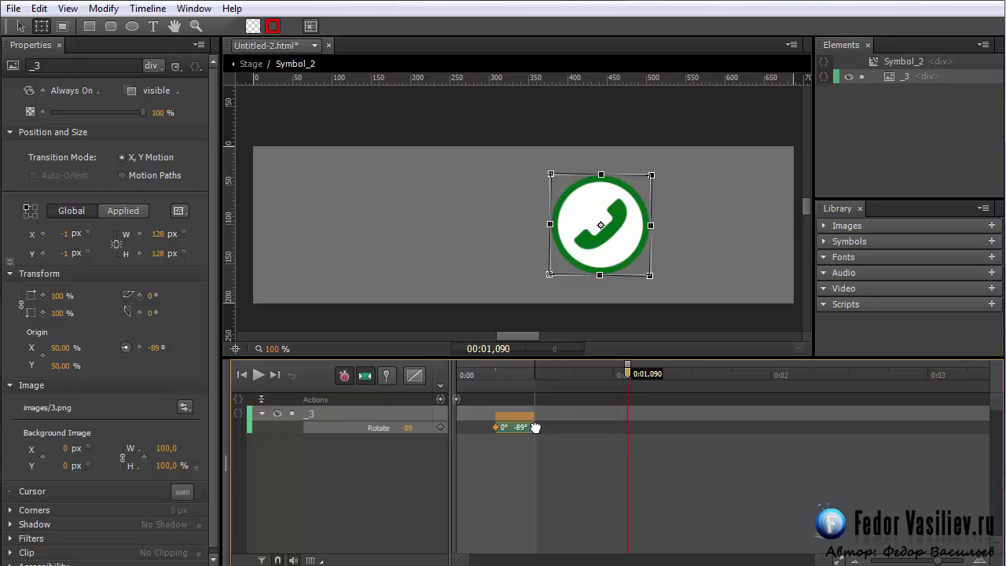
- Add a timeline trigger at 550 ms in Symbol_2 with a Stop action, and return to the Stage
click(466, 376)
drag(466, 376, 543, 386)
click(442, 400)
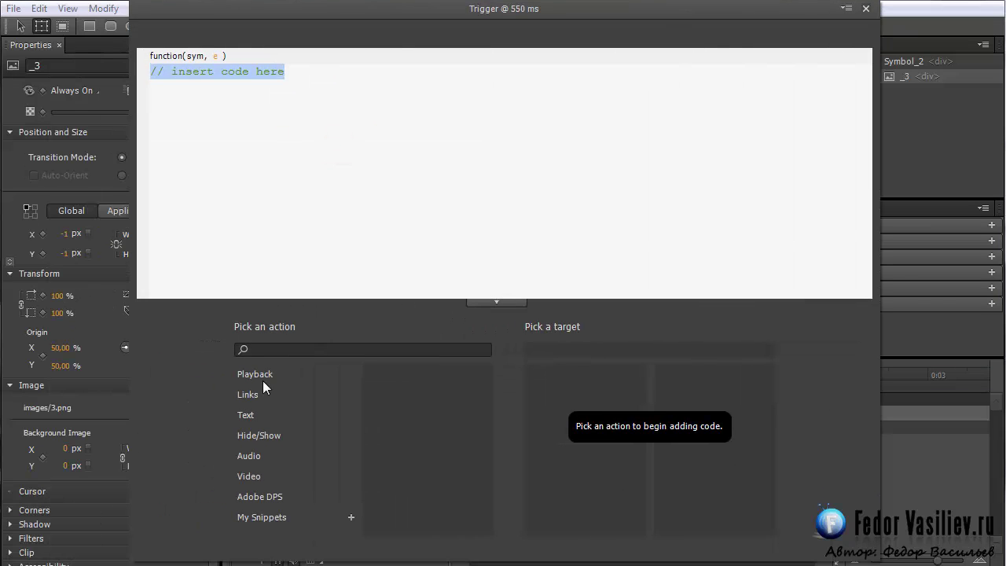
click(264, 377)
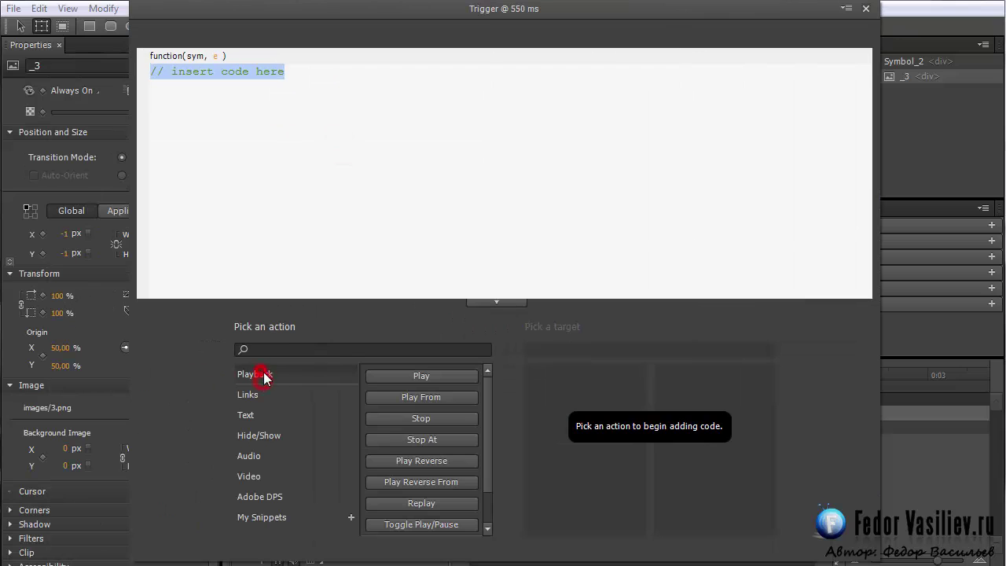
click(404, 417)
click(555, 397)
click(555, 393)
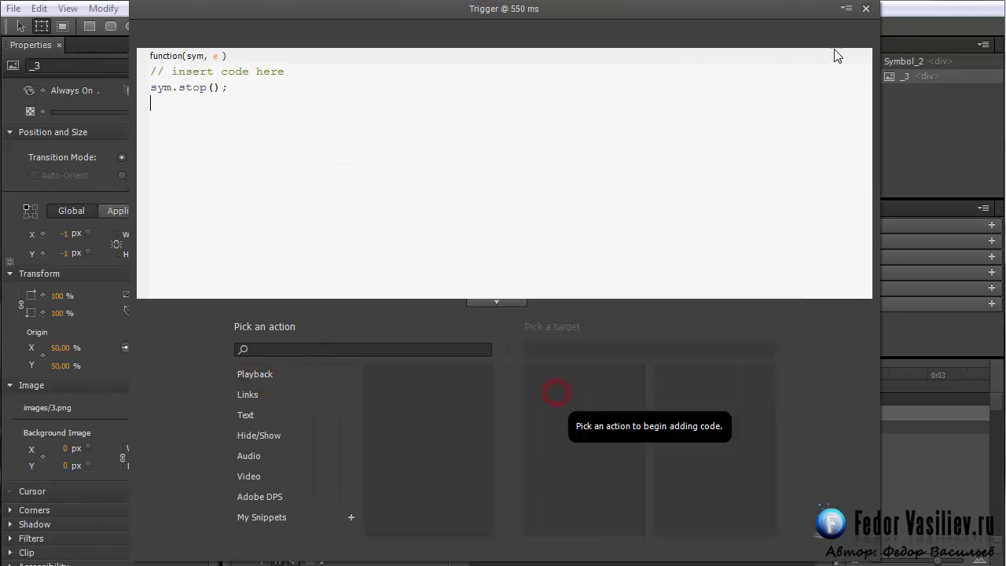
click(865, 10)
click(252, 65)
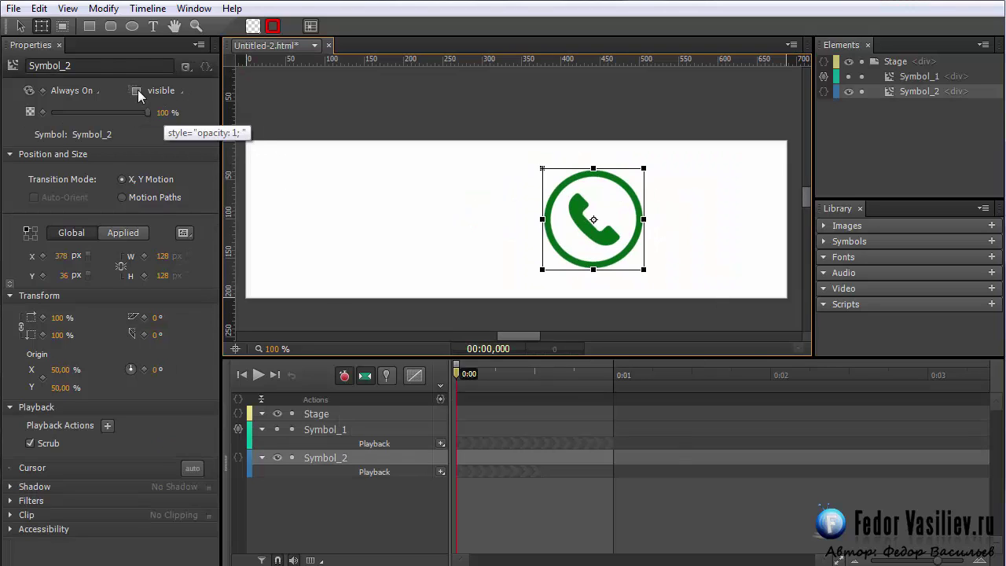
- Turn off automatic keyframes and transitions, and move Symbol_1 and Symbol_2 together horizontally to about X 517 px
click(110, 27)
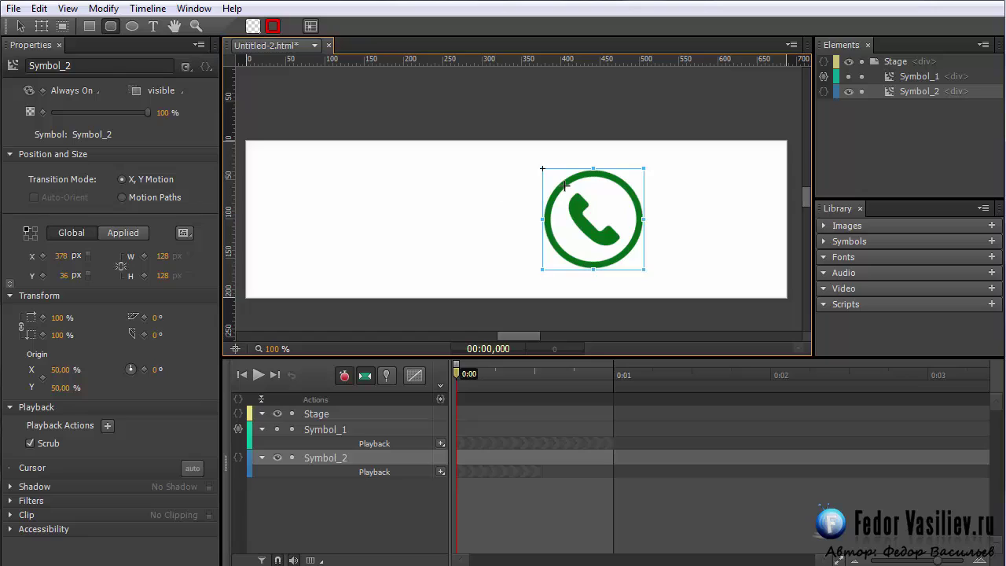
click(20, 27)
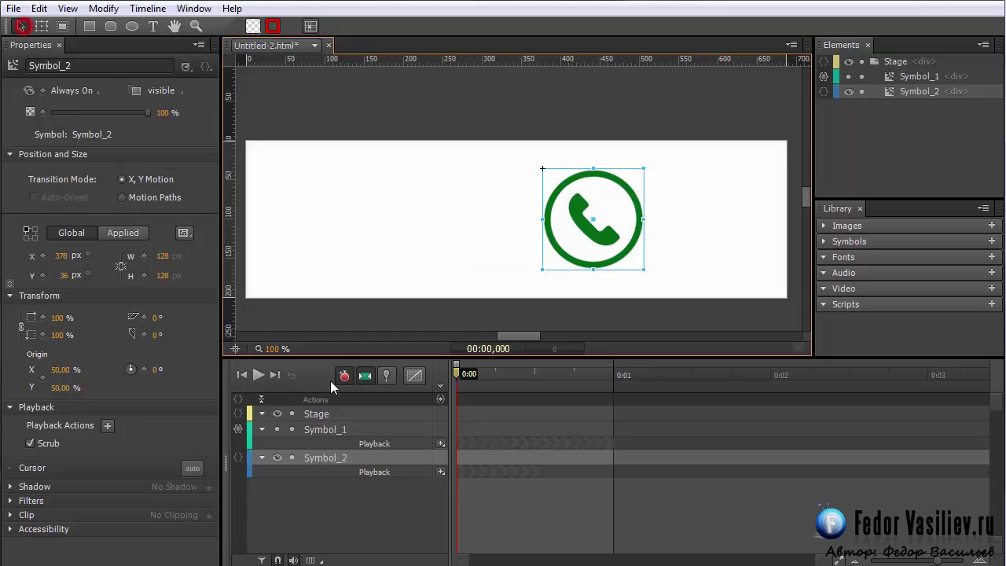
click(365, 376)
click(338, 377)
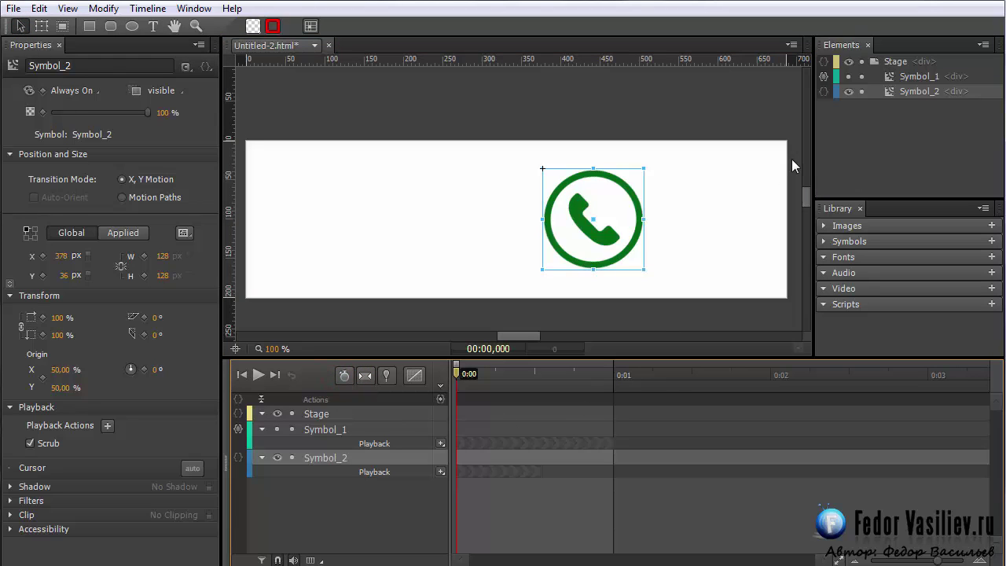
shift+click(904, 76)
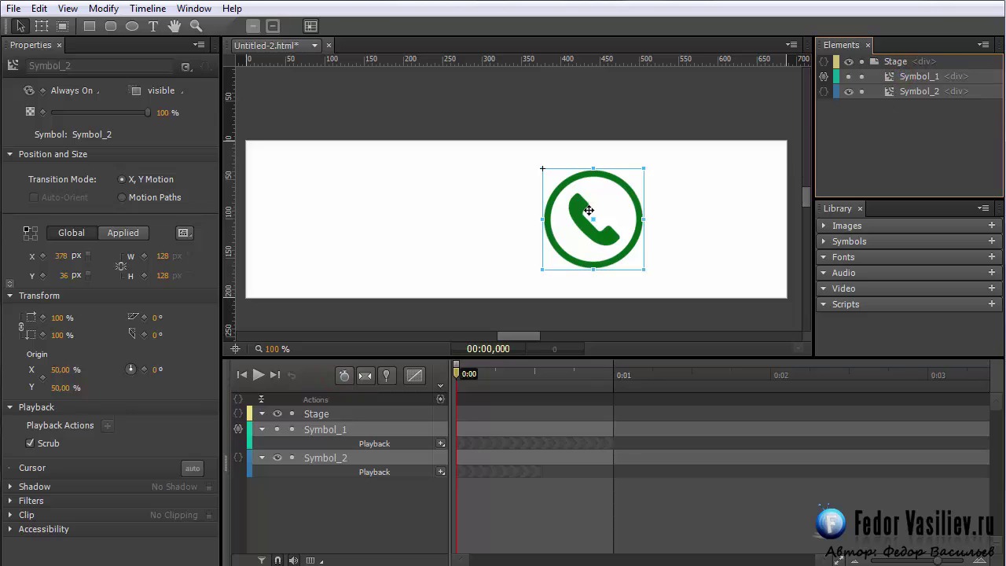
drag(598, 198, 707, 207)
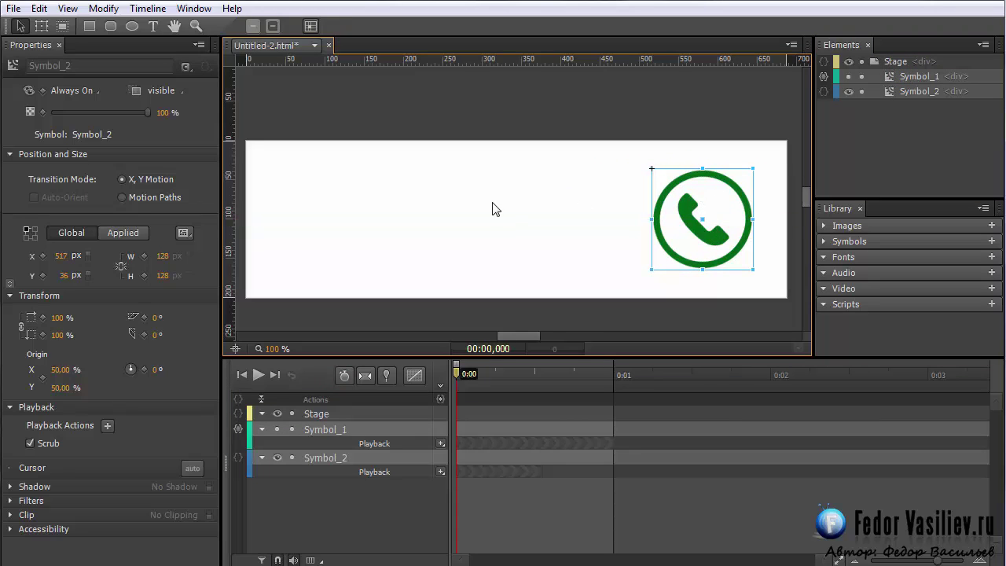
- Draw a rounded rectangle about 480 × 100 px reaching over the phone icon, with no border and a solid black fill
click(110, 28)
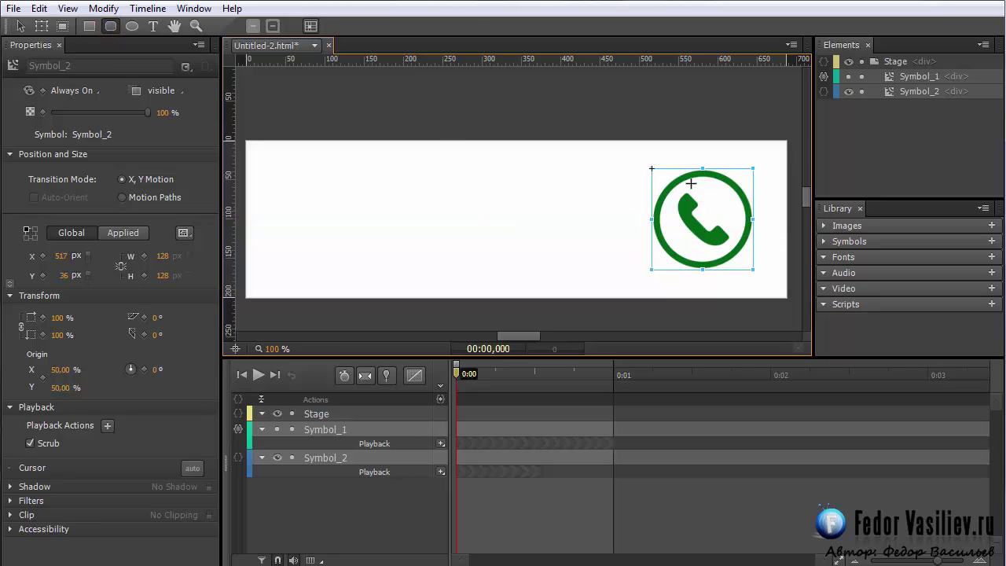
drag(694, 180, 313, 262)
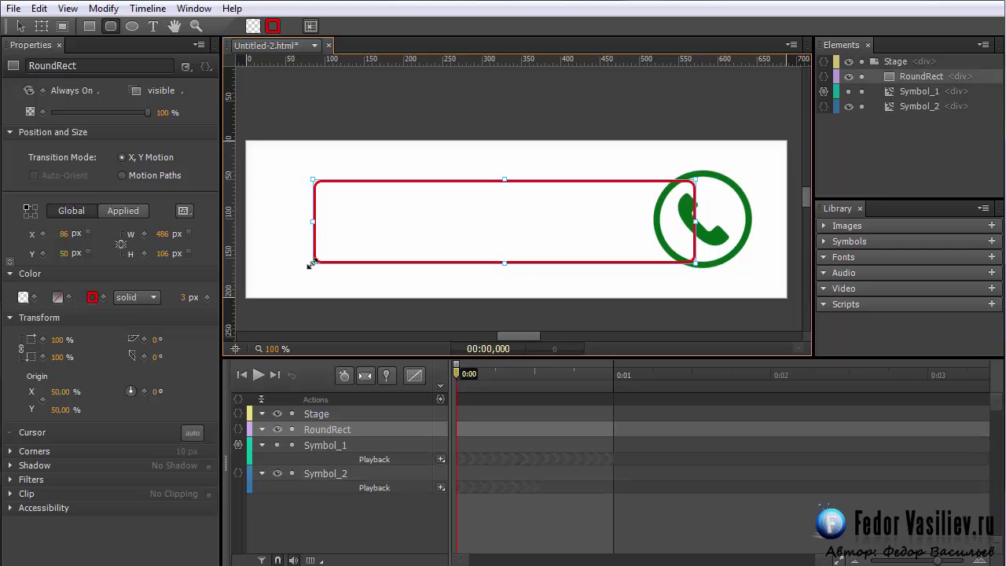
click(130, 298)
click(150, 317)
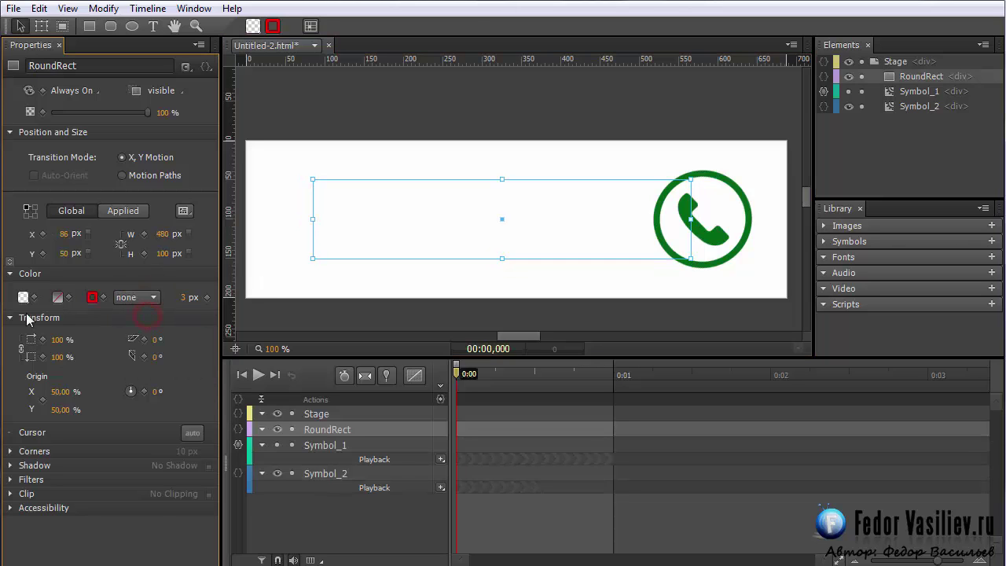
click(30, 300)
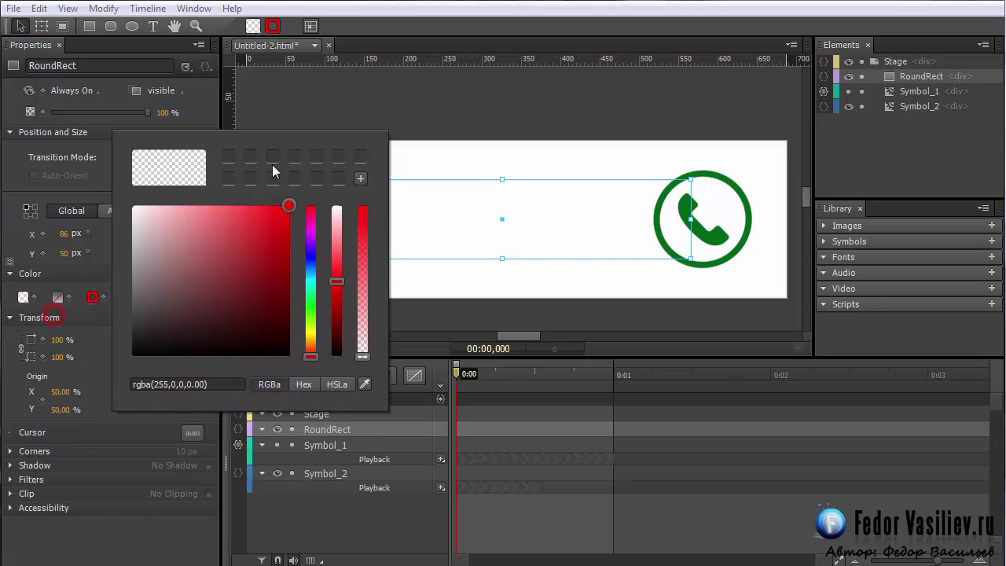
click(314, 358)
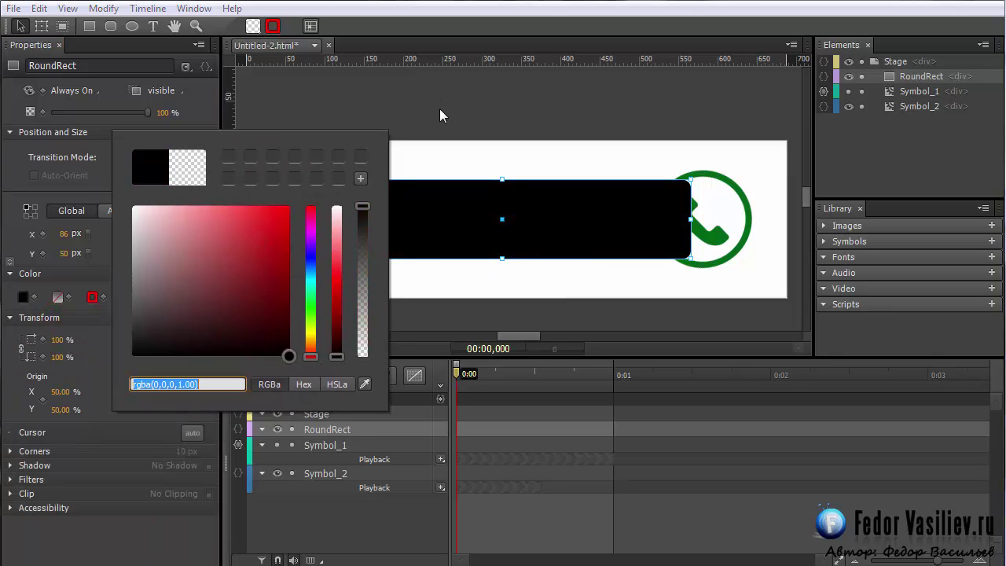
click(437, 95)
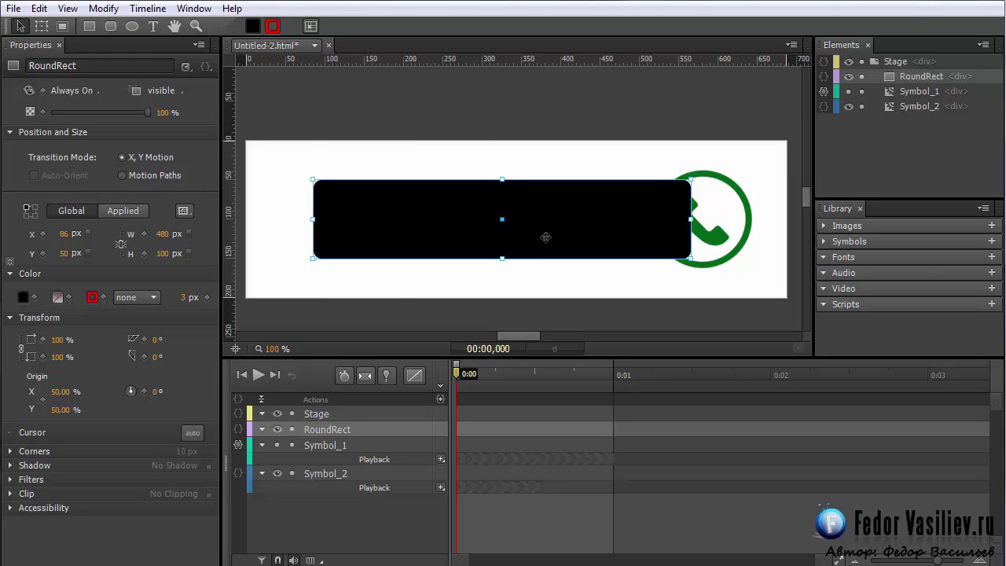
- Convert the black rounded rectangle to a symbol beneath Symbol_1 and Symbol_2, and open it for editing
right_click(903, 78)
click(951, 331)
click(573, 254)
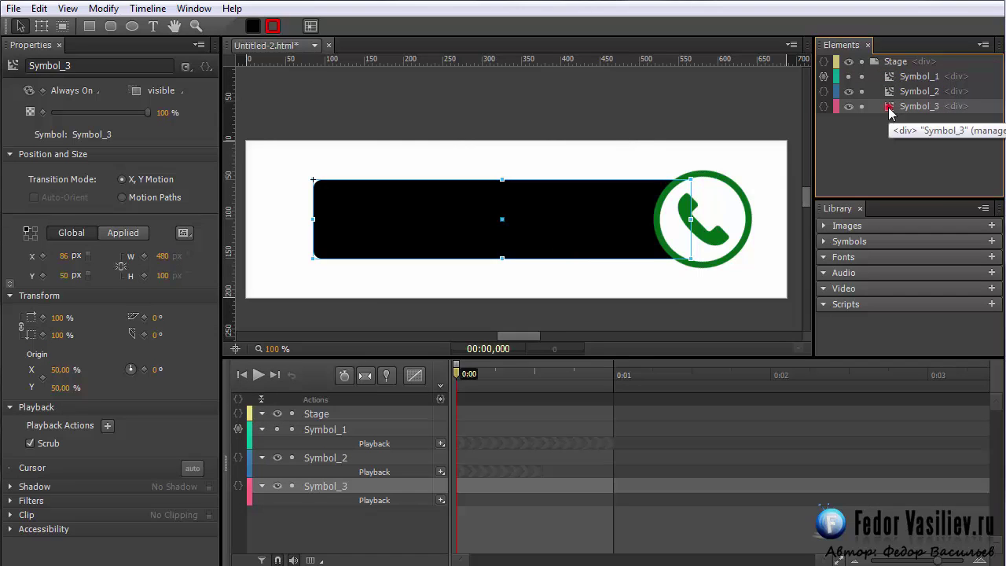
double_click(888, 107)
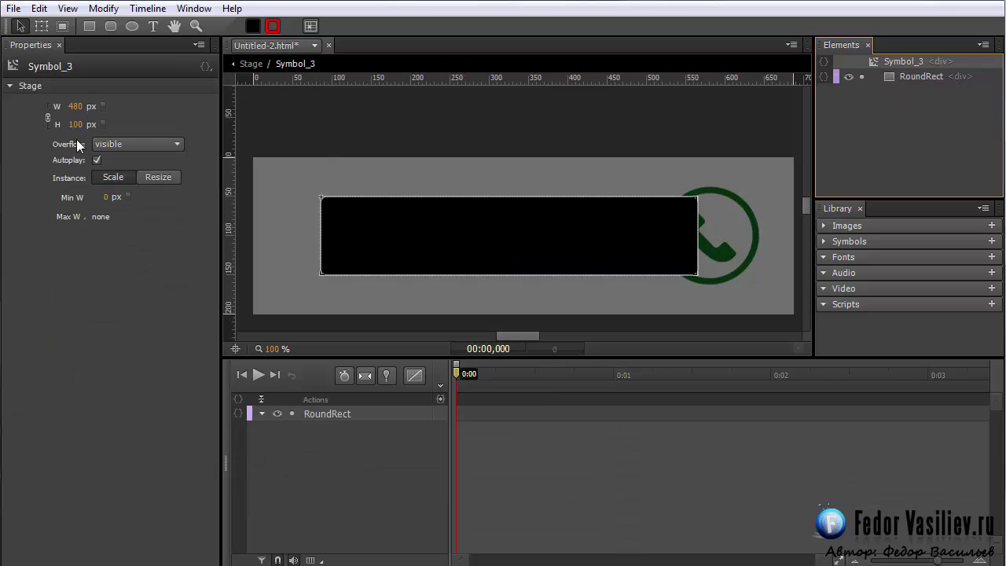
- Add a white text box covering the black rectangle in Symbol_3 with the text "Хотите мы вам перезвоним?"
click(756, 501)
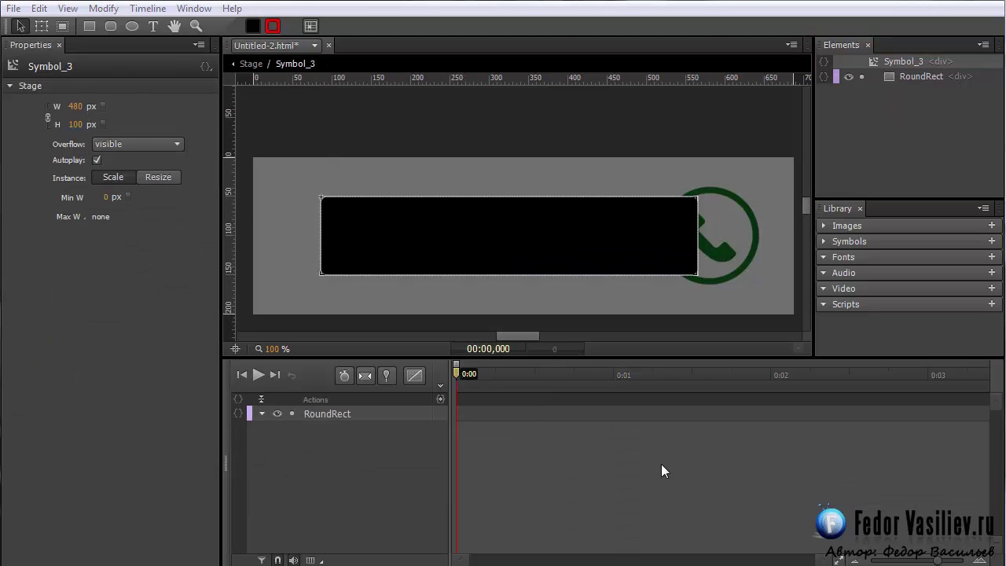
click(153, 26)
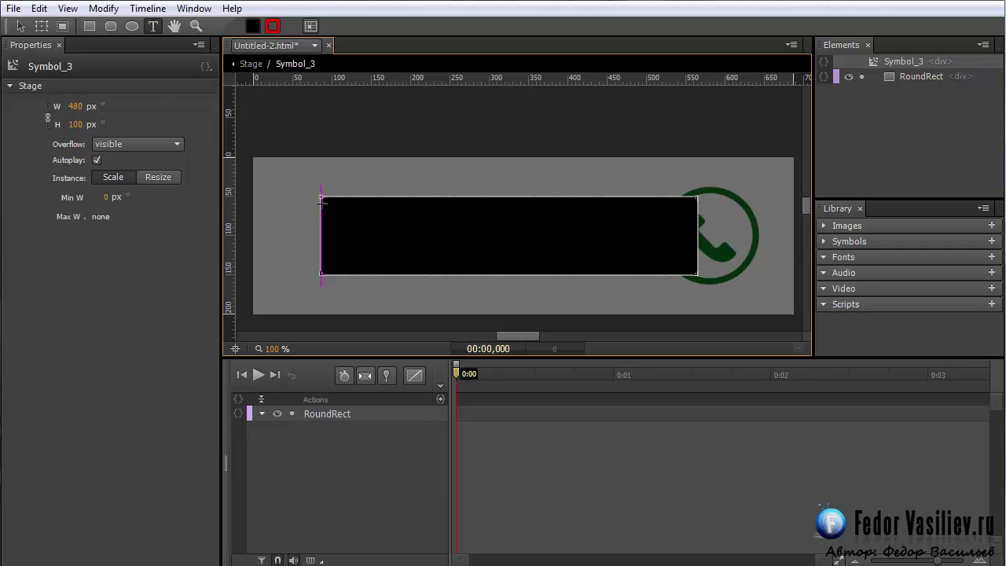
drag(320, 196, 694, 272)
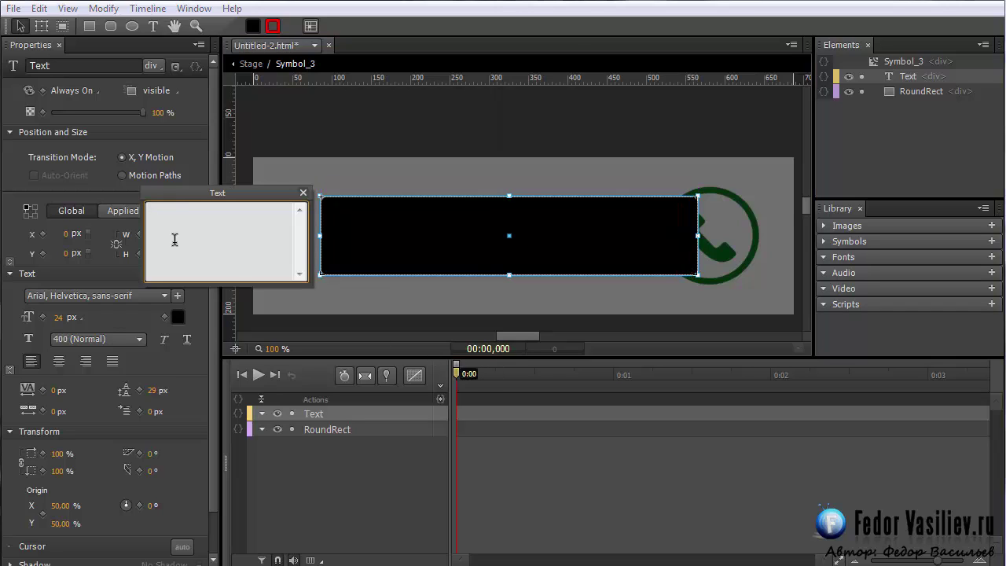
click(199, 229)
text(Хотите мы вам перезвоним?)
key(Escape)
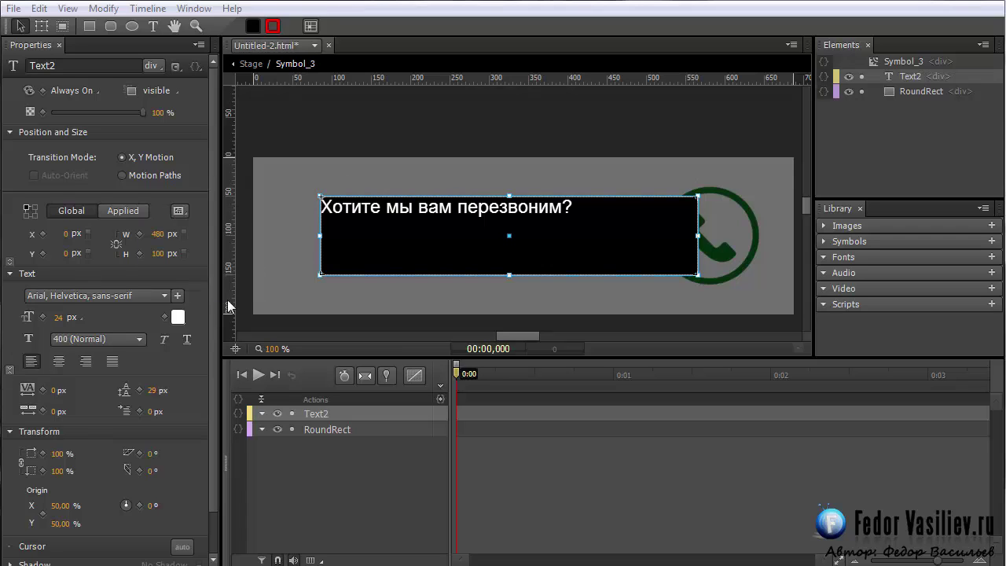
- Set the text's font size to 31 px, line height to 92 px and text indent to 19 px
scroll(214, 336, down, 1)
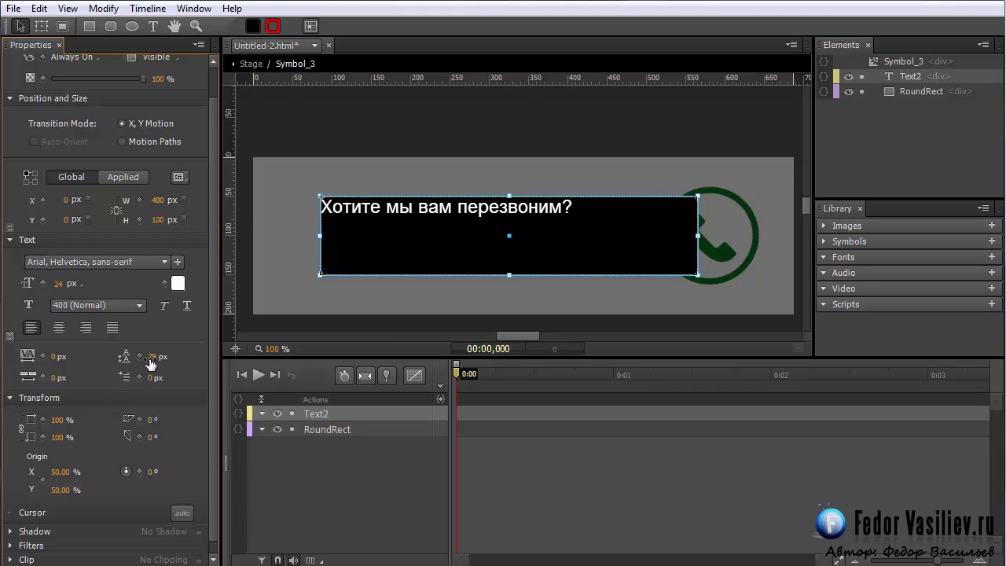
drag(160, 355, 171, 359)
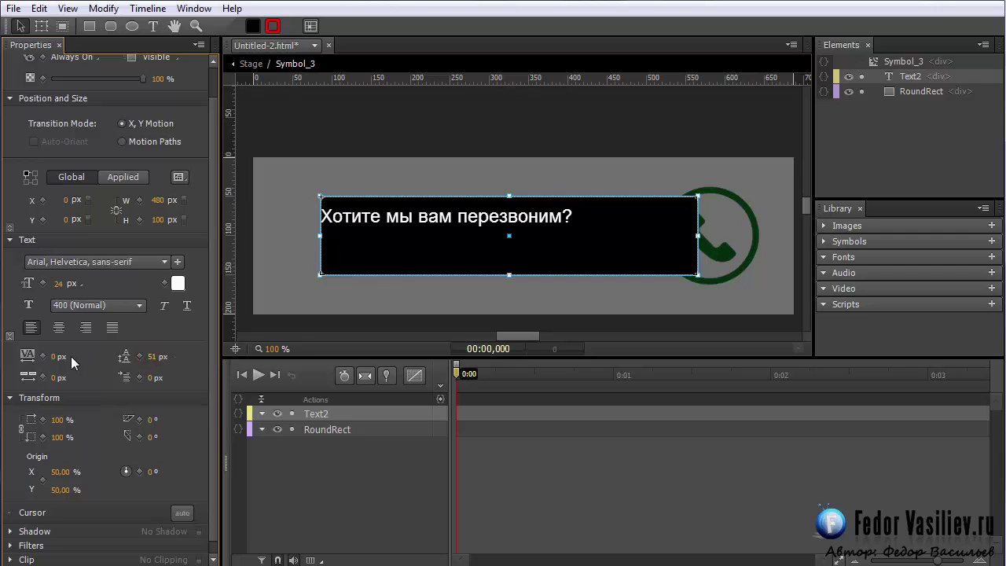
mouse_move(59, 283)
mouse_down()
mouse_move(96, 288)
mouse_move(62, 282)
mouse_up()
drag(149, 361, 169, 378)
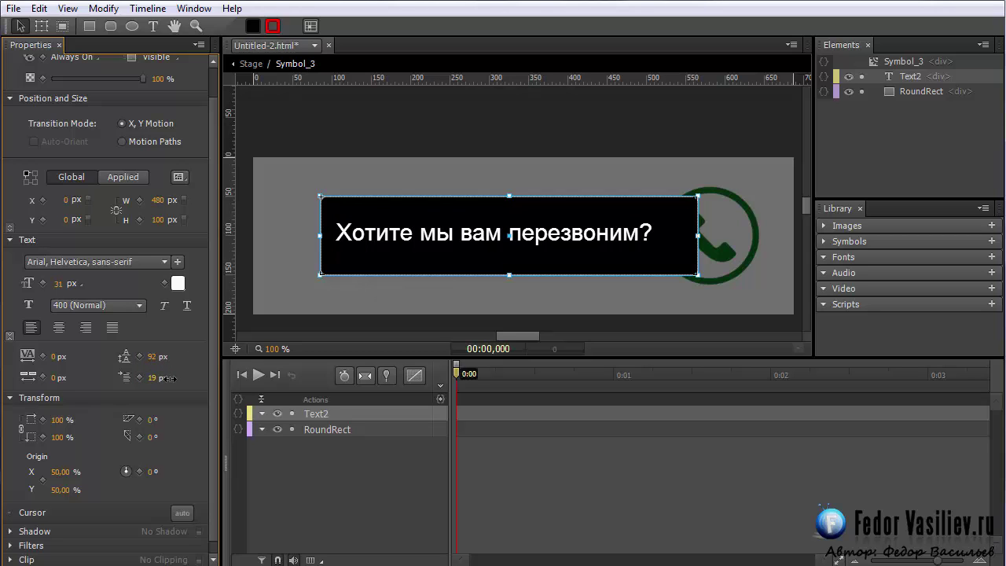
- Group the text and the rounded rectangle into one div inside Symbol_3
right_click(883, 95)
click(880, 109)
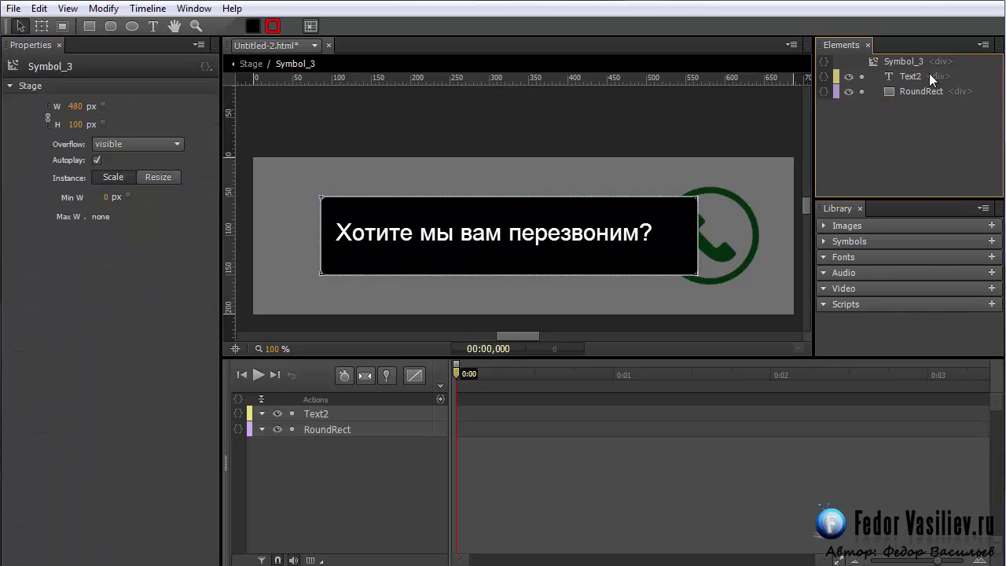
click(909, 77)
right_click(905, 92)
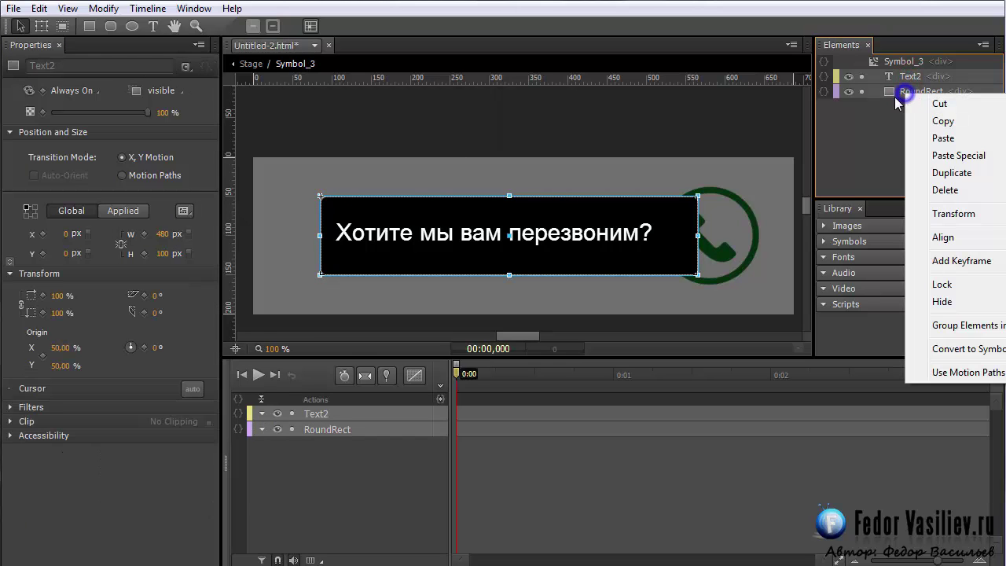
click(978, 326)
click(875, 76)
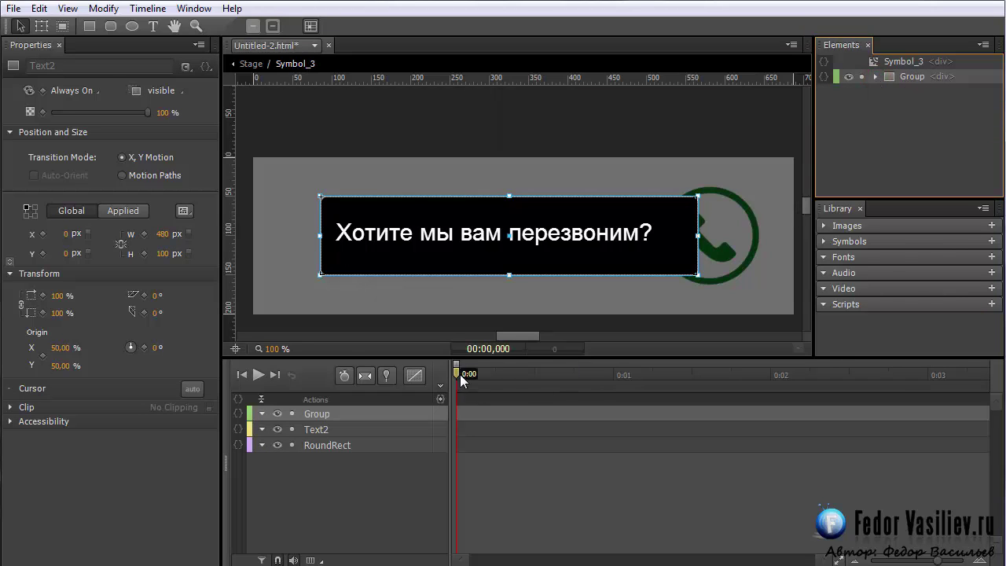
- Add a timeline trigger at 0 ms in Symbol_3 with a Stop action, and return to the Stage
click(442, 400)
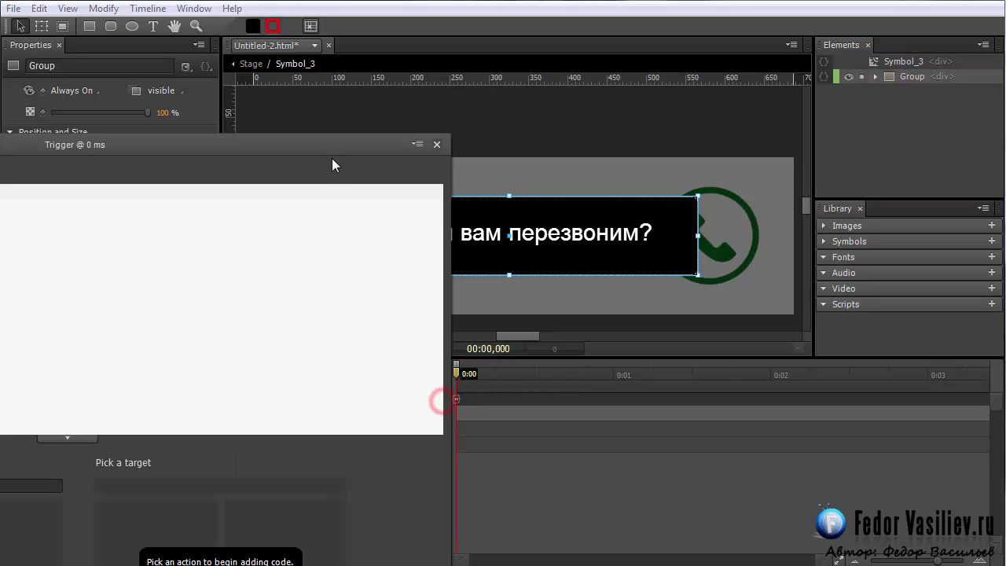
drag(328, 143, 781, 15)
click(281, 380)
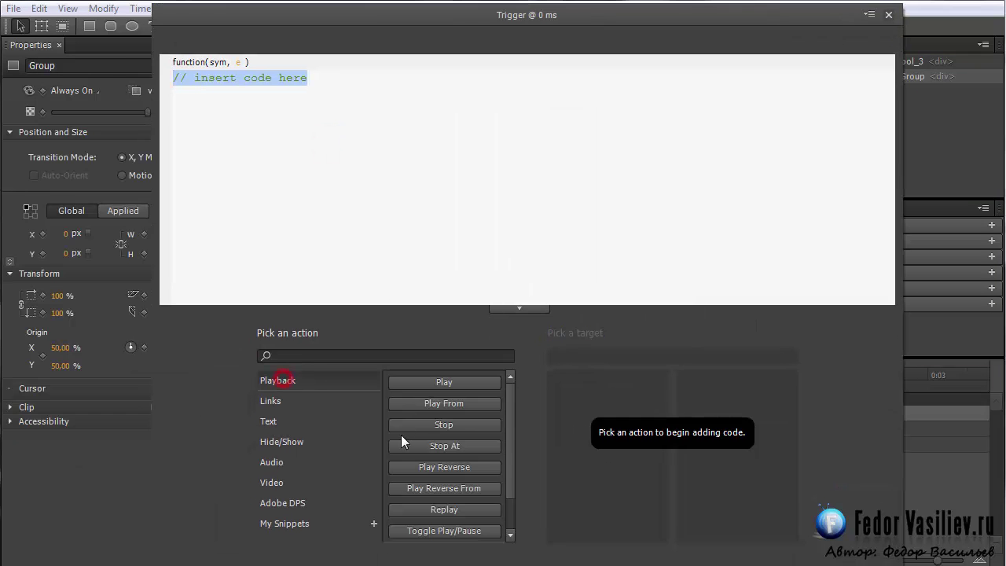
click(416, 425)
click(588, 400)
key(Return)
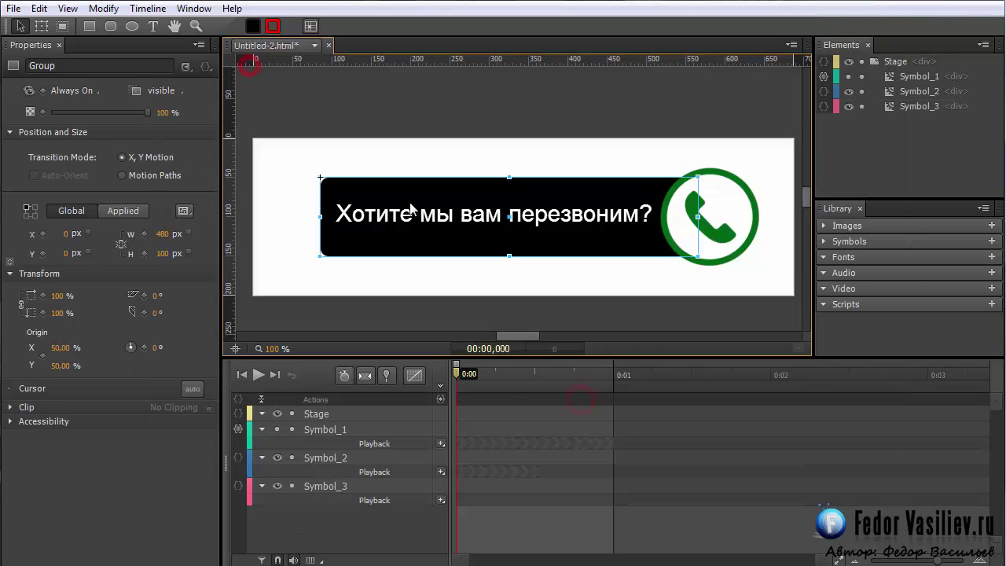
- Copy the time of the last rotation keyframe in Symbol_2, 00:00,500, and return to the Stage
click(411, 207)
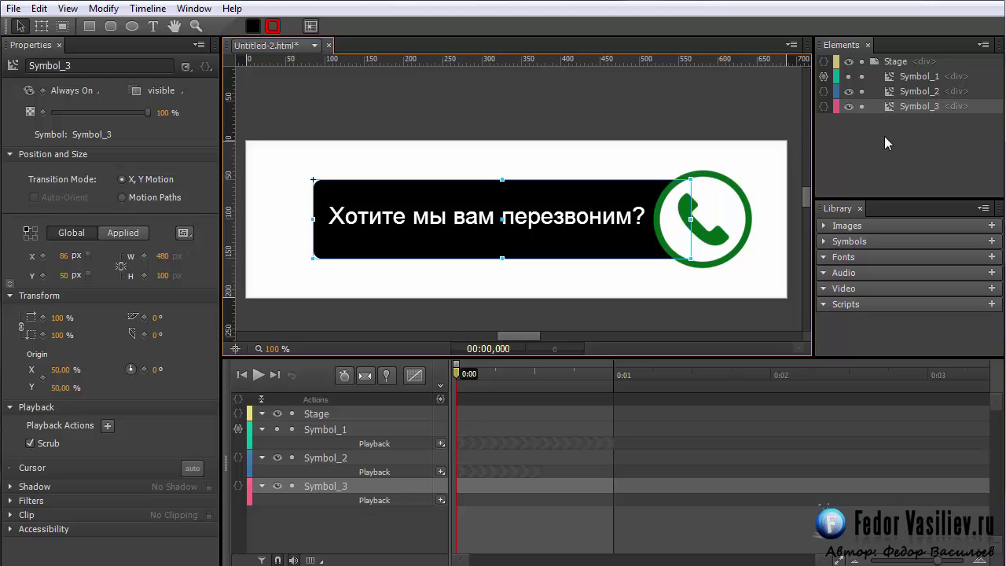
double_click(890, 91)
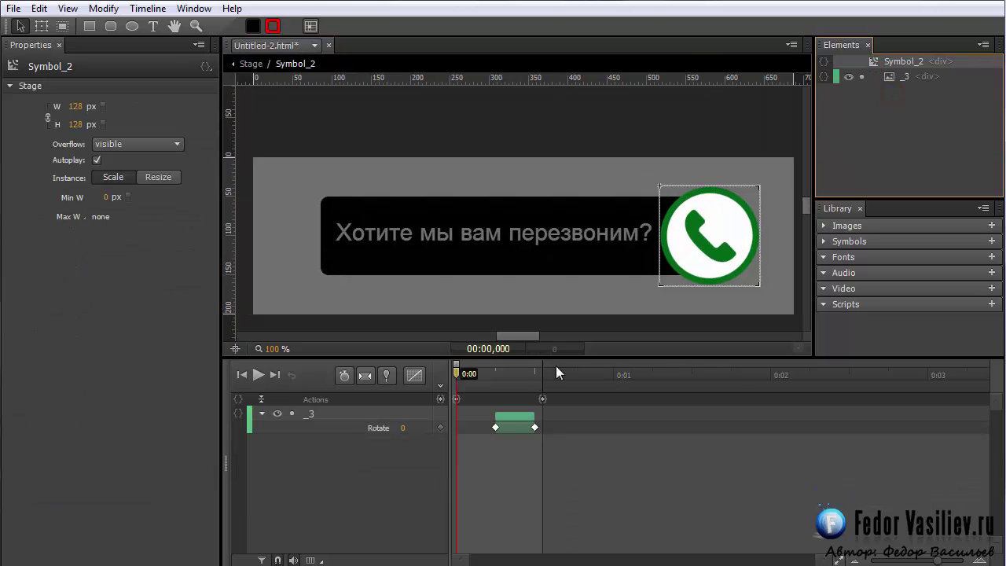
drag(497, 373, 535, 371)
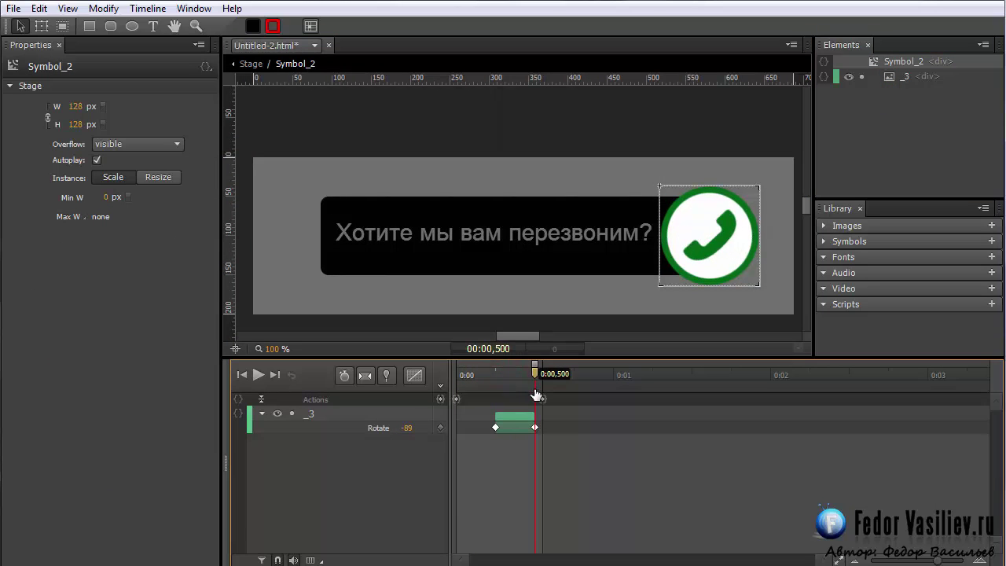
click(541, 395)
click(509, 349)
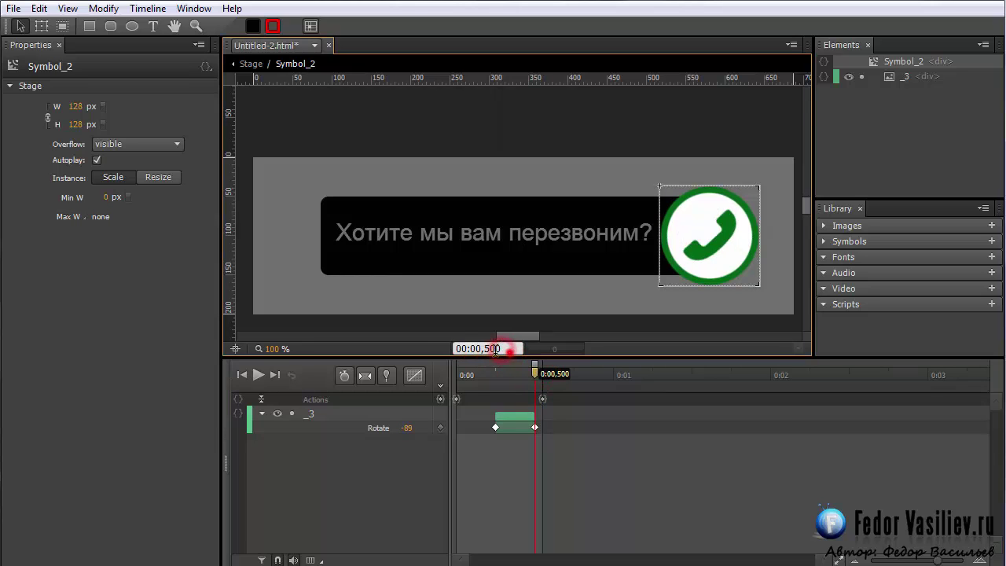
right_click(465, 347)
click(509, 399)
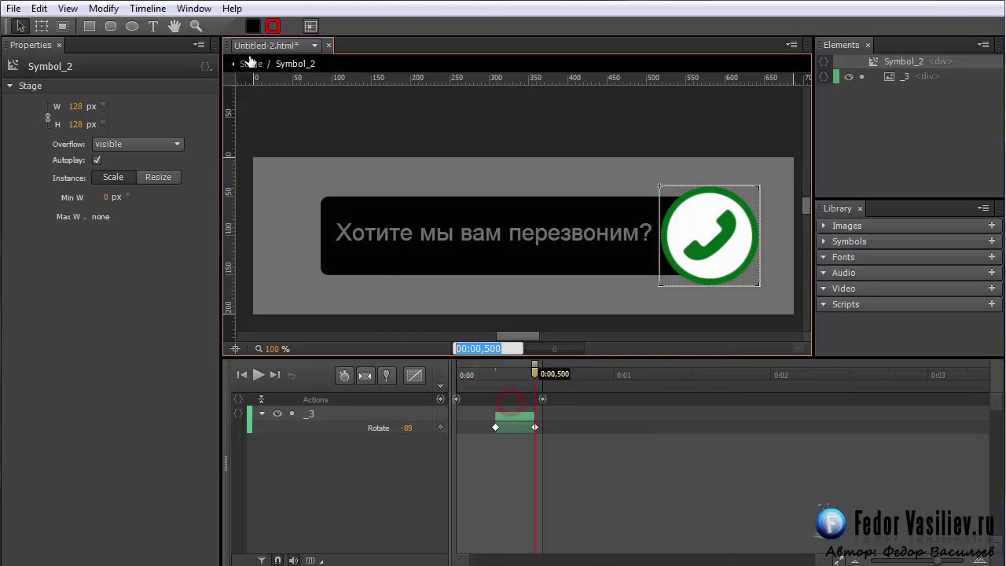
click(252, 64)
- Open Symbol_3 for editing and move its playhead to 00:00,500 using the copied time
double_click(891, 108)
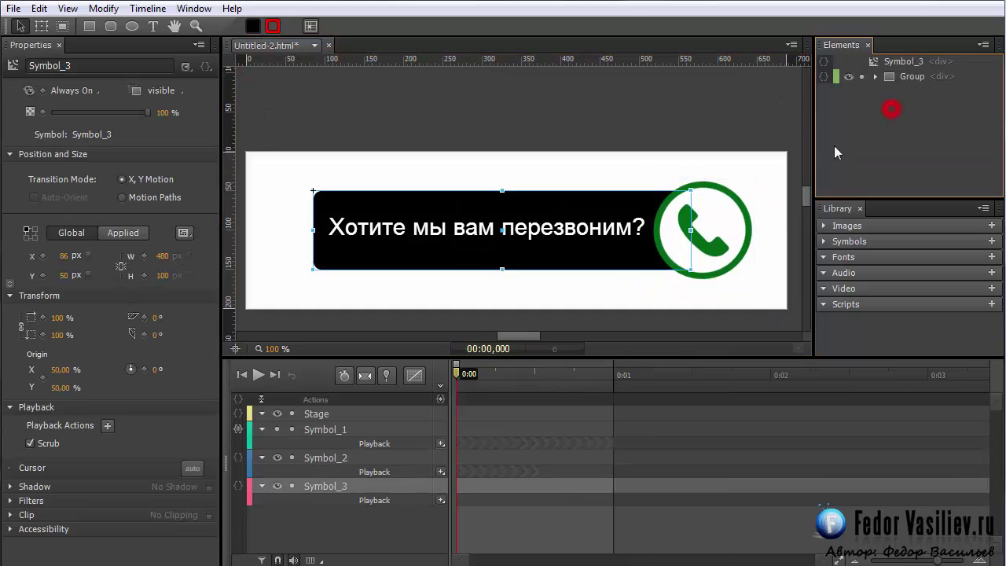
click(488, 348)
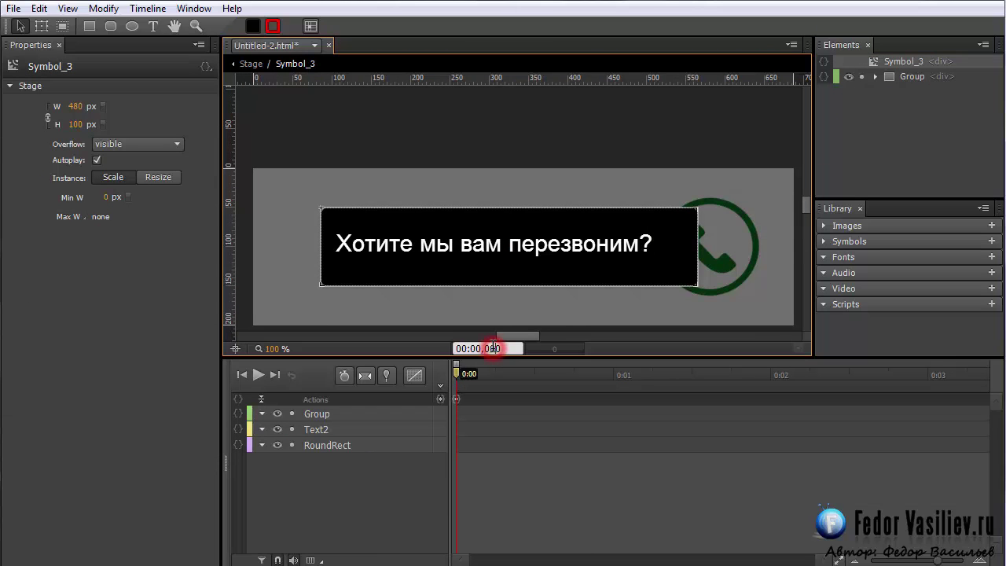
right_click(488, 348)
click(536, 418)
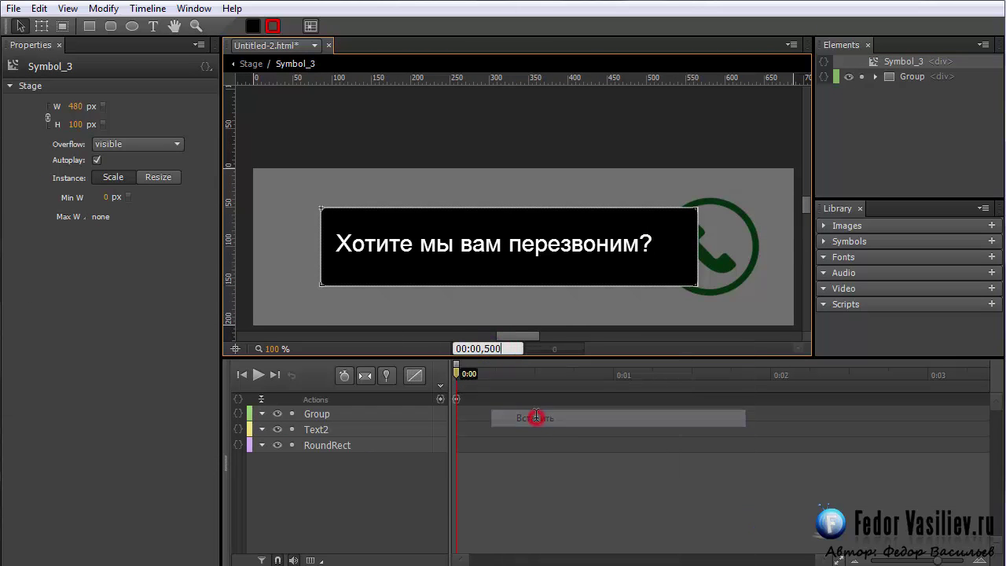
key(Return)
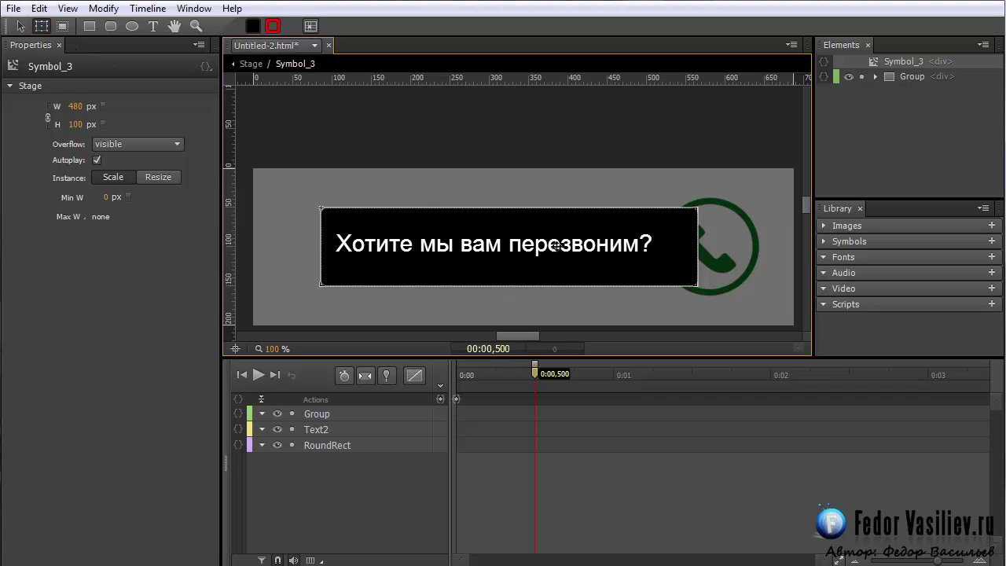
- Move the group's transform origin to the middle of its right edge and shrink its horizontal scale to about 2%
click(913, 76)
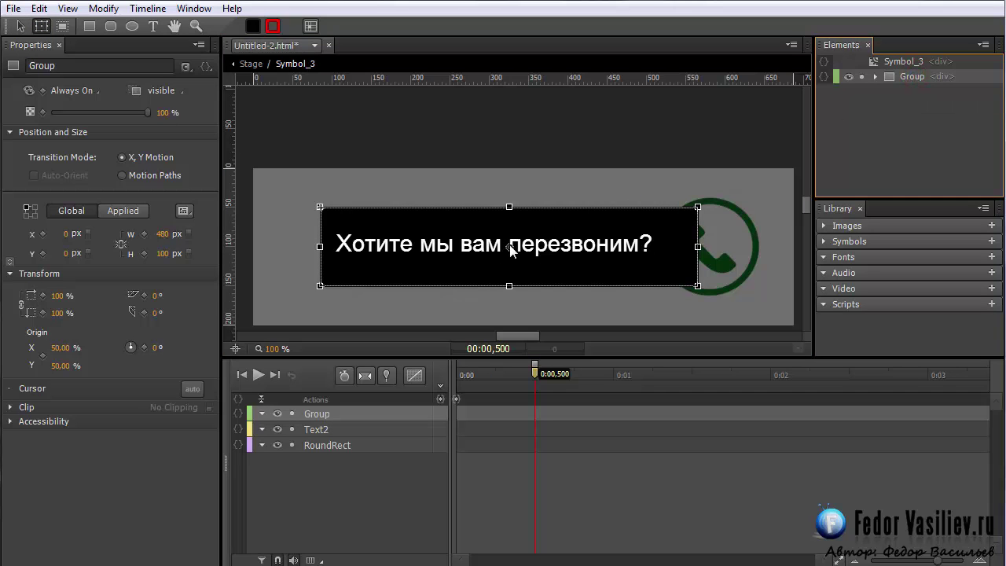
drag(510, 247, 699, 253)
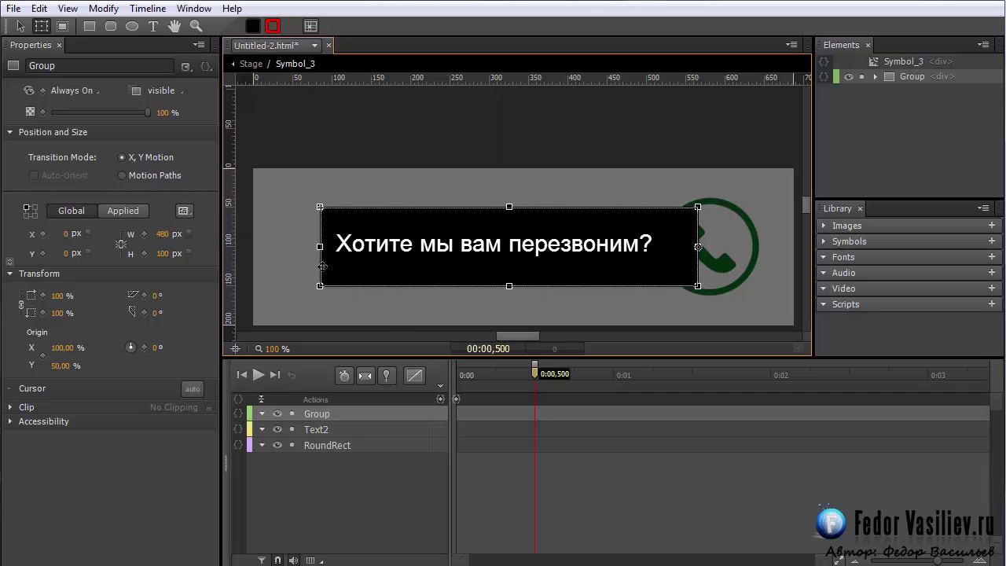
drag(320, 247, 693, 247)
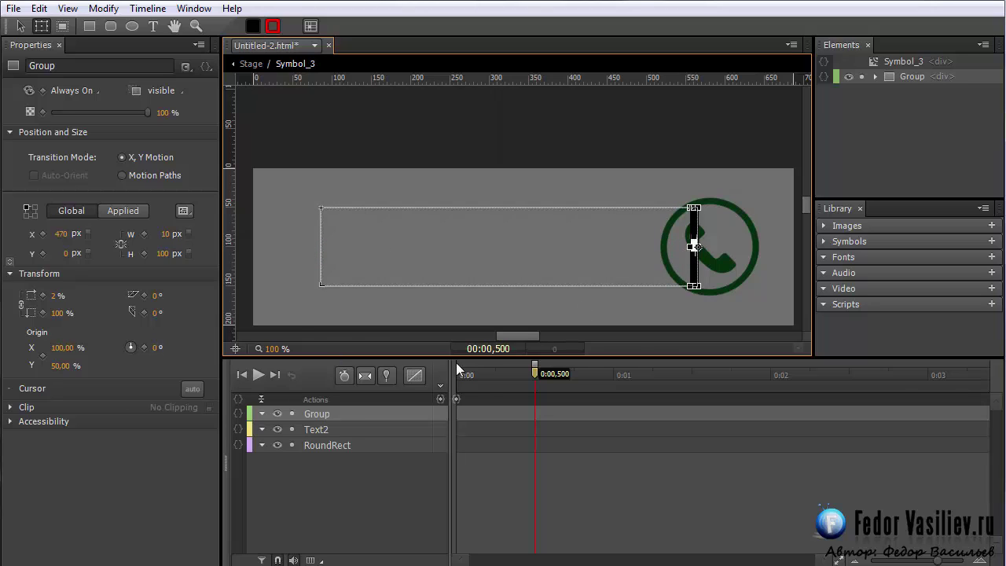
- Animate the group's horizontal scale to 100% with automatic keyframes, a 0.9 s pinned transition from 500 ms and Ease Out Elastic easing
click(344, 375)
click(365, 375)
click(385, 375)
drag(536, 374, 677, 389)
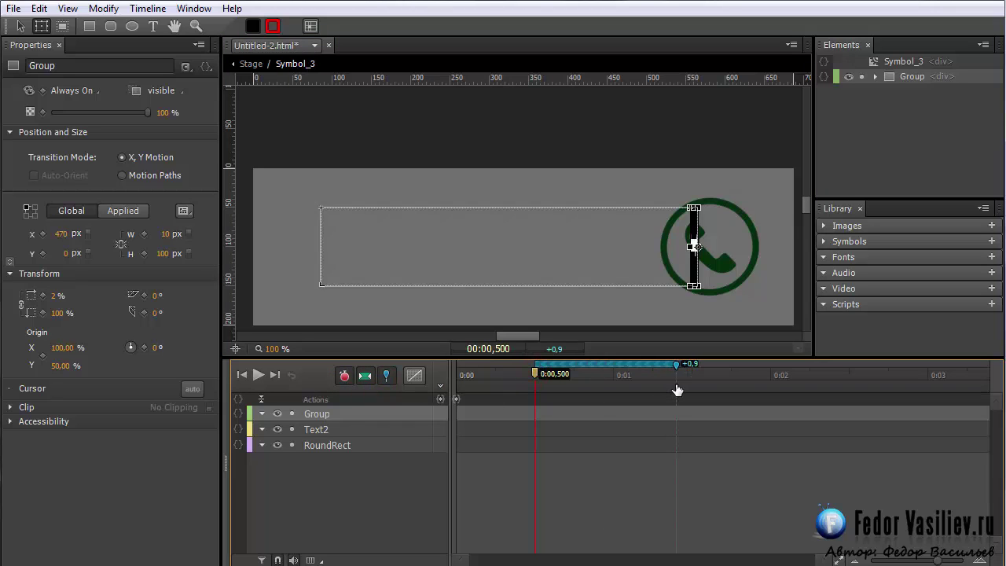
click(419, 372)
mouse_move(440, 425)
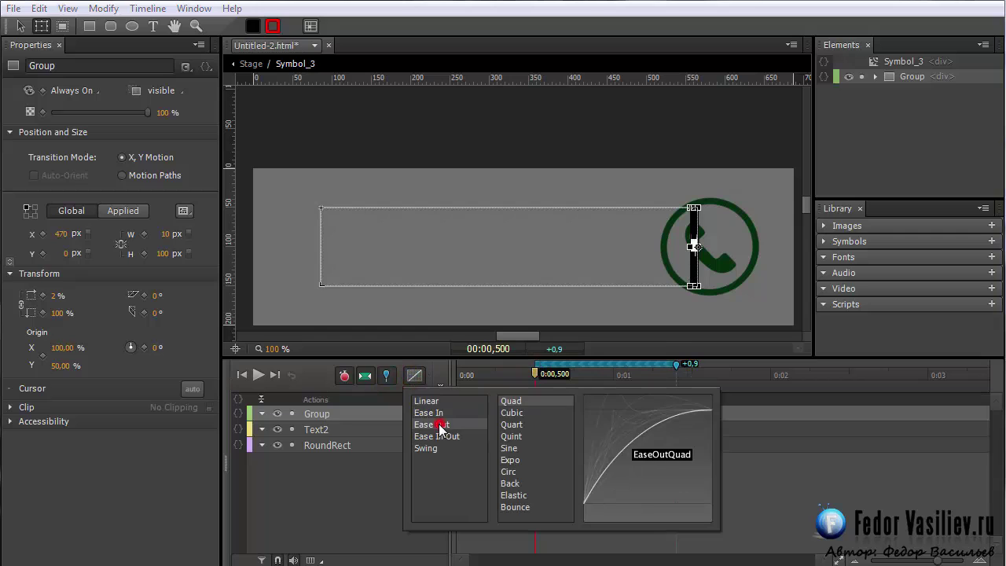
click(513, 493)
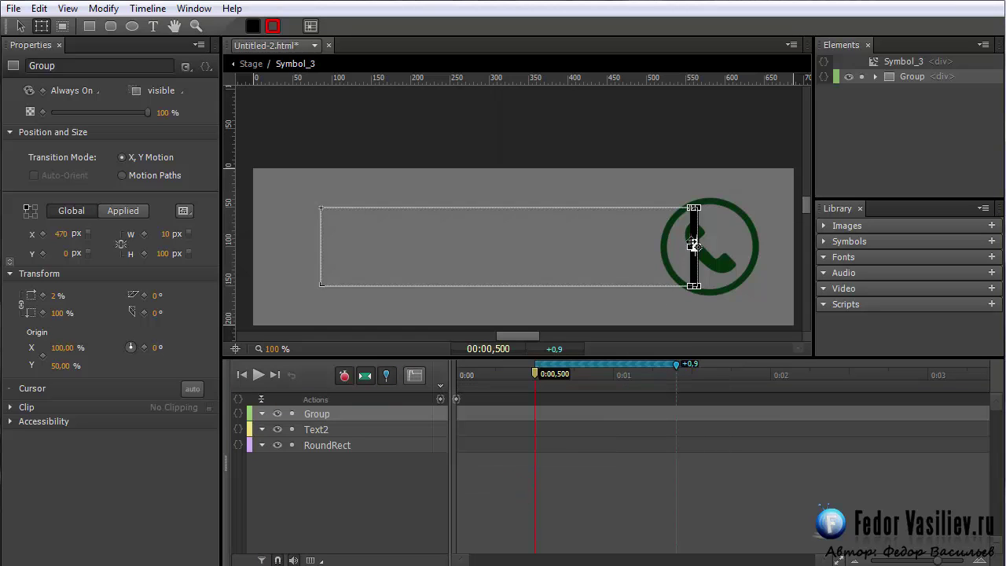
drag(693, 246, 321, 261)
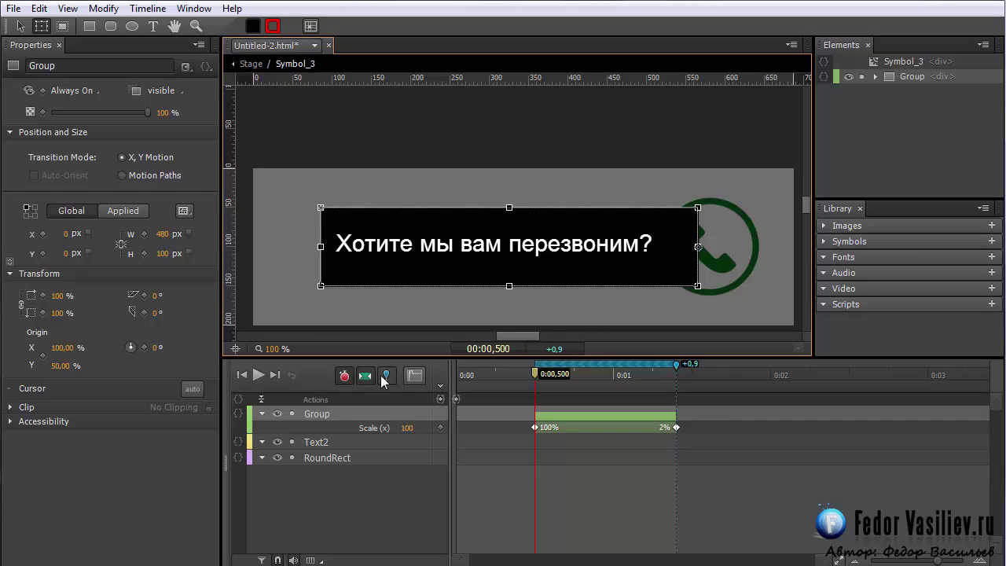
click(385, 375)
- Invert the group's horizontal scale transition and preview the animation from 500 ms
click(260, 374)
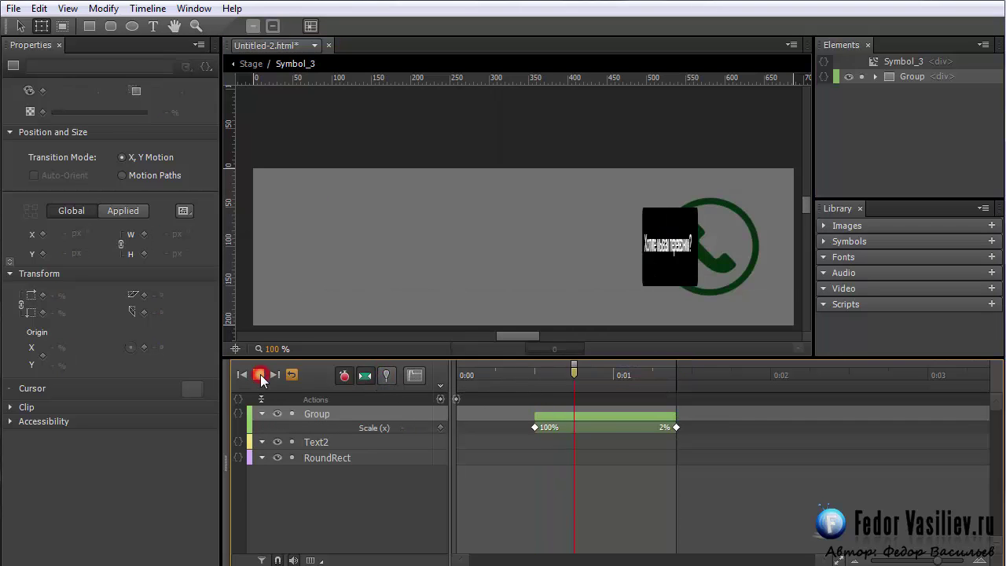
click(525, 374)
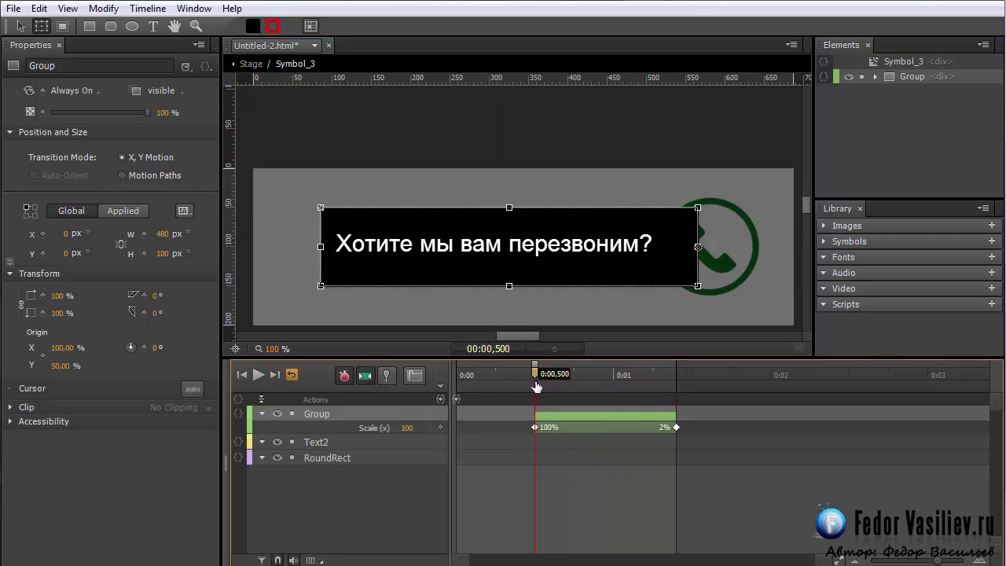
click(258, 374)
click(539, 370)
click(559, 419)
right_click(560, 419)
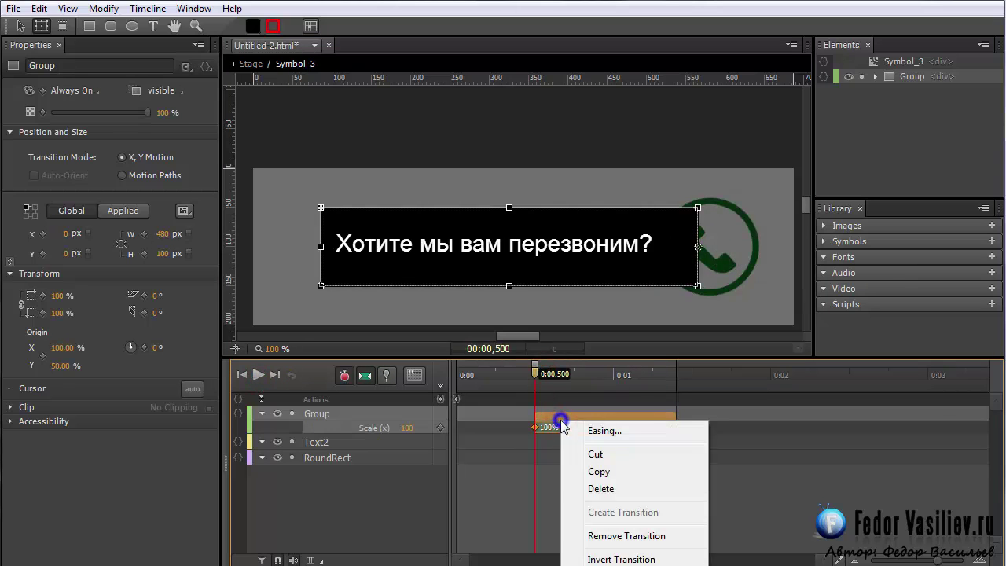
click(617, 556)
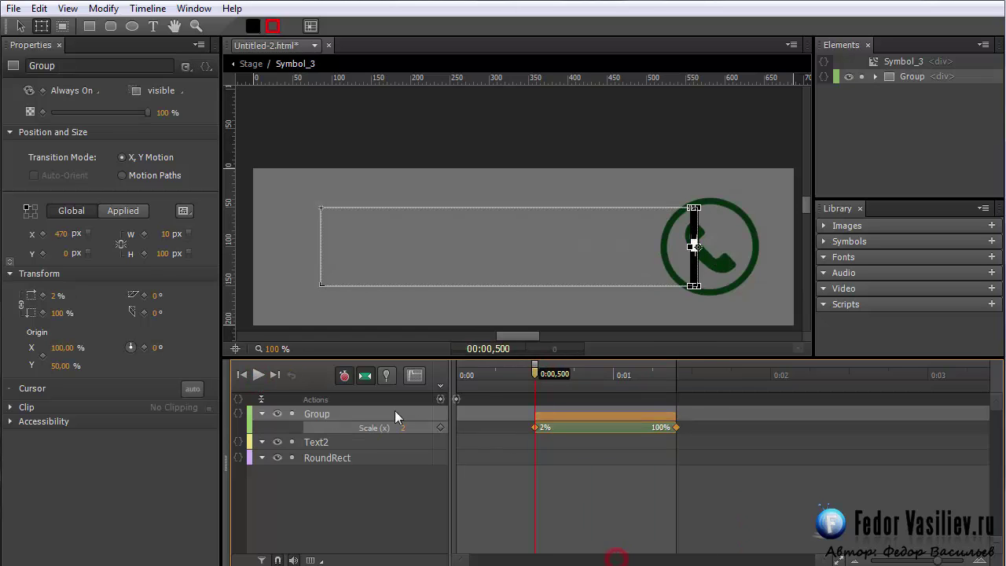
click(258, 375)
click(539, 375)
click(259, 375)
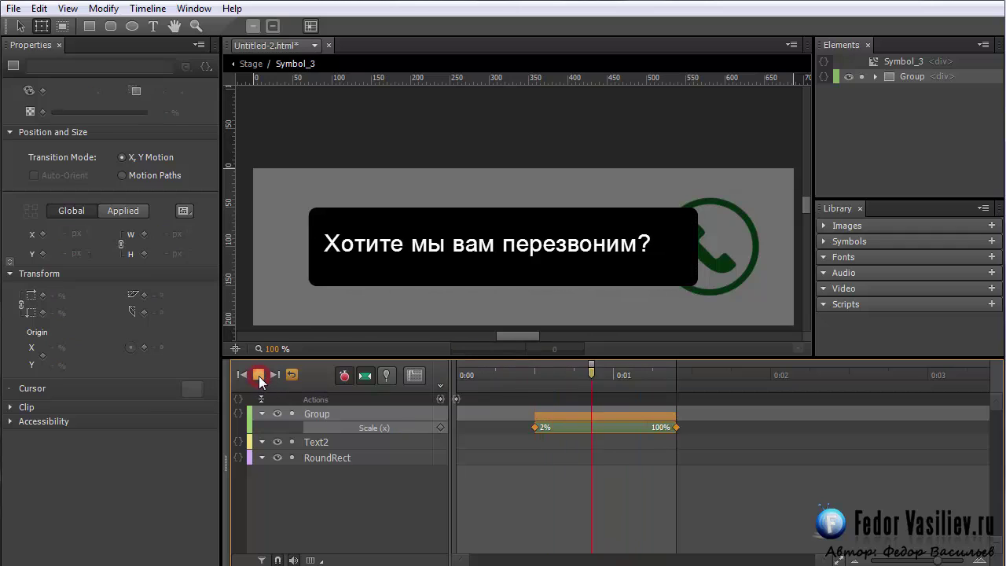
- Extend the group's horizontal scale transition in Symbol_3 so that it ends at 2 s
drag(515, 370, 772, 412)
click(711, 415)
mouse_move(672, 371)
mouse_down()
mouse_move(550, 375)
mouse_move(545, 366)
mouse_move(652, 370)
mouse_up()
drag(673, 414, 768, 418)
- Add a trigger at 2000 ms in Symbol_3 that stops playback of the symbol, and return to the Stage
click(440, 399)
drag(322, 144, 498, 54)
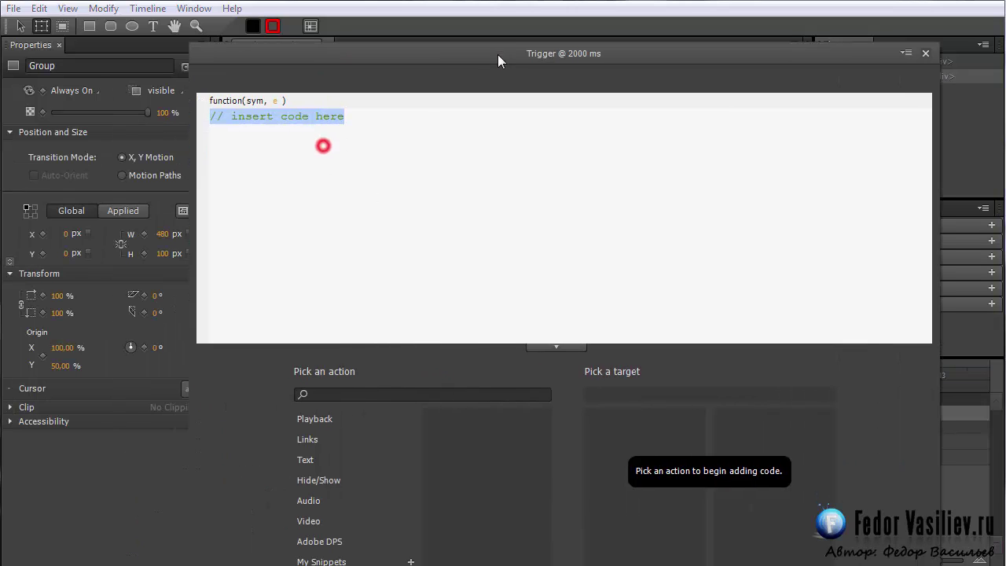
click(308, 416)
click(471, 462)
click(629, 439)
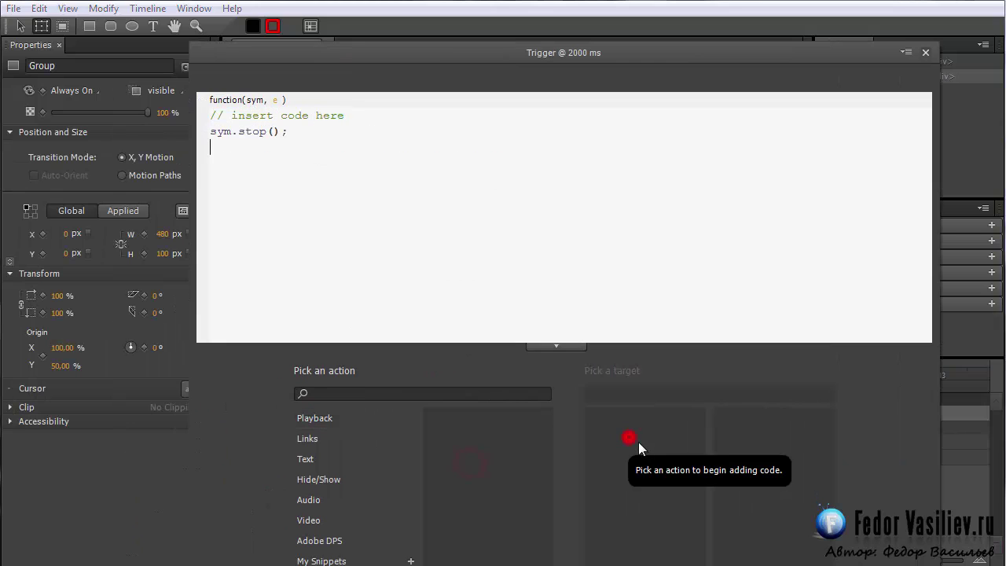
click(924, 51)
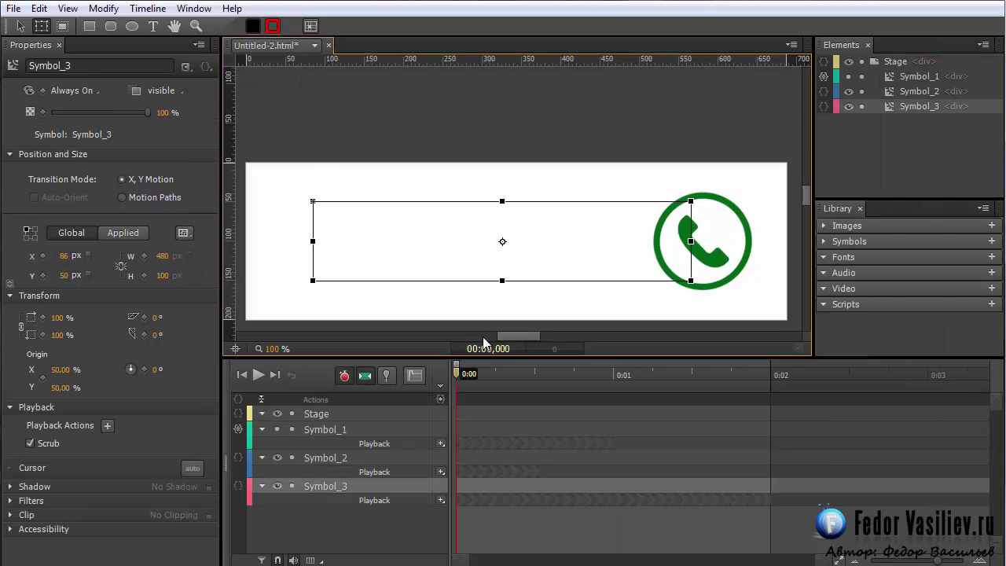
- Insert a label named 1 at 250 ms on Symbol_2's timeline and return to the Stage
click(20, 26)
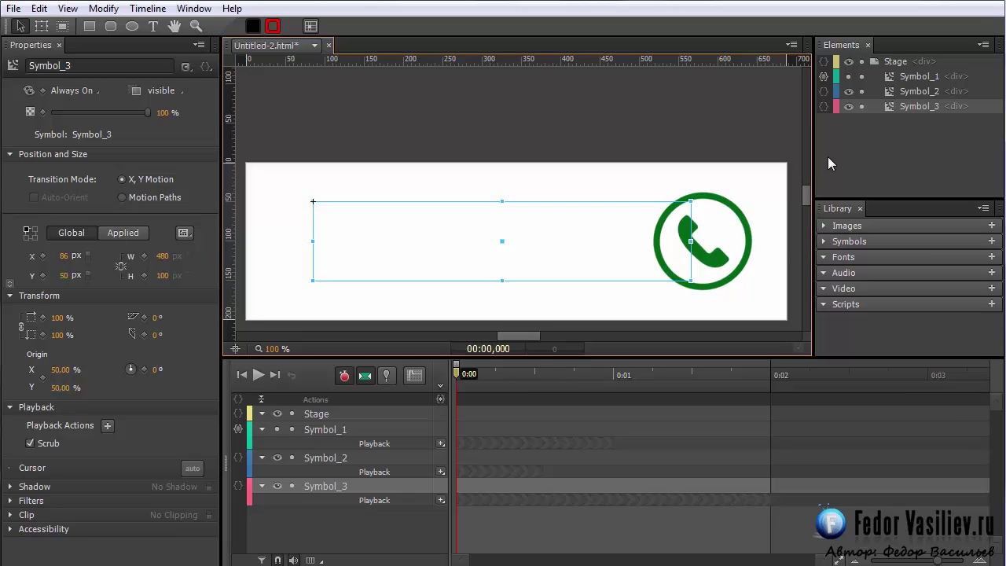
click(834, 92)
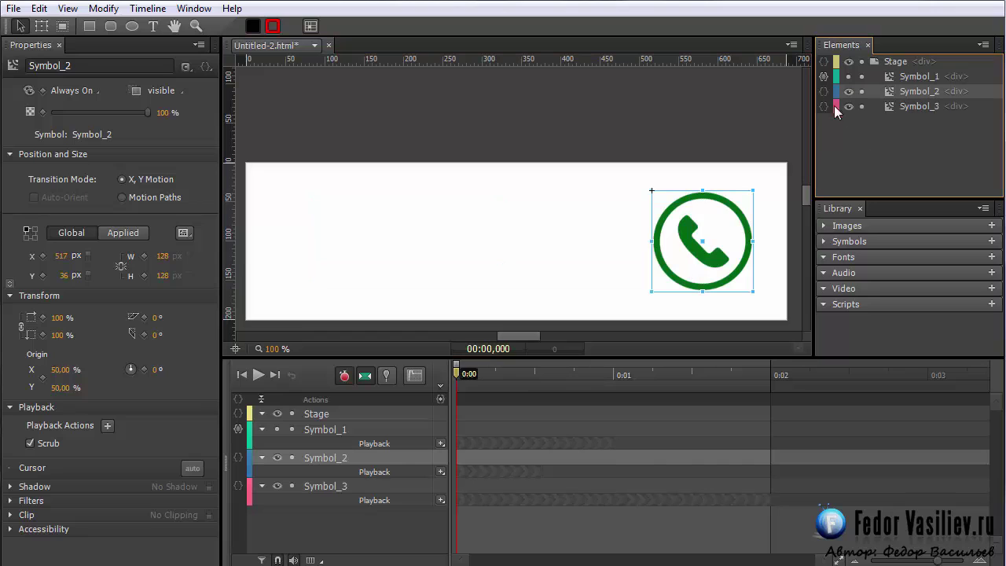
double_click(889, 92)
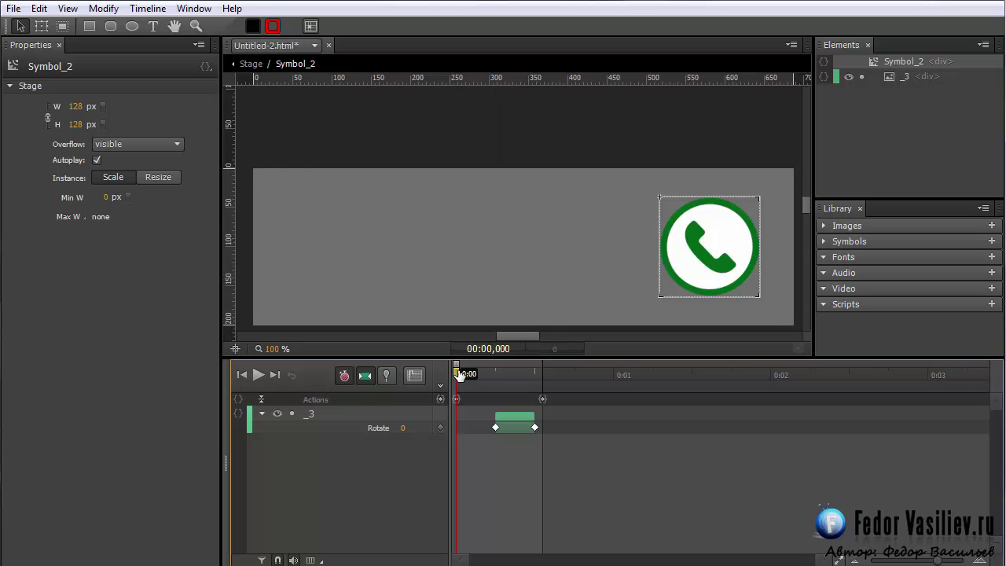
drag(462, 374, 495, 399)
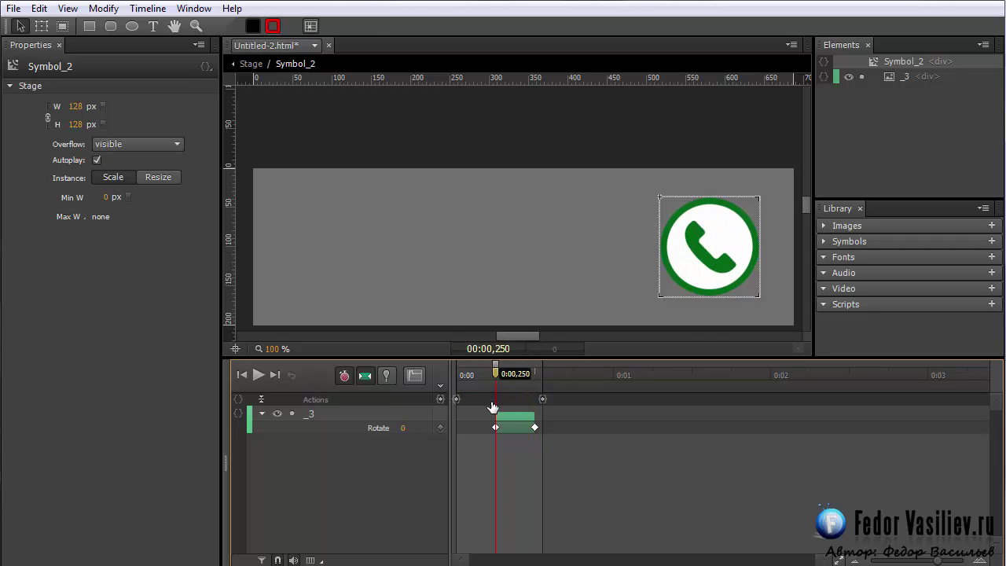
click(441, 386)
text(1)
key(Return)
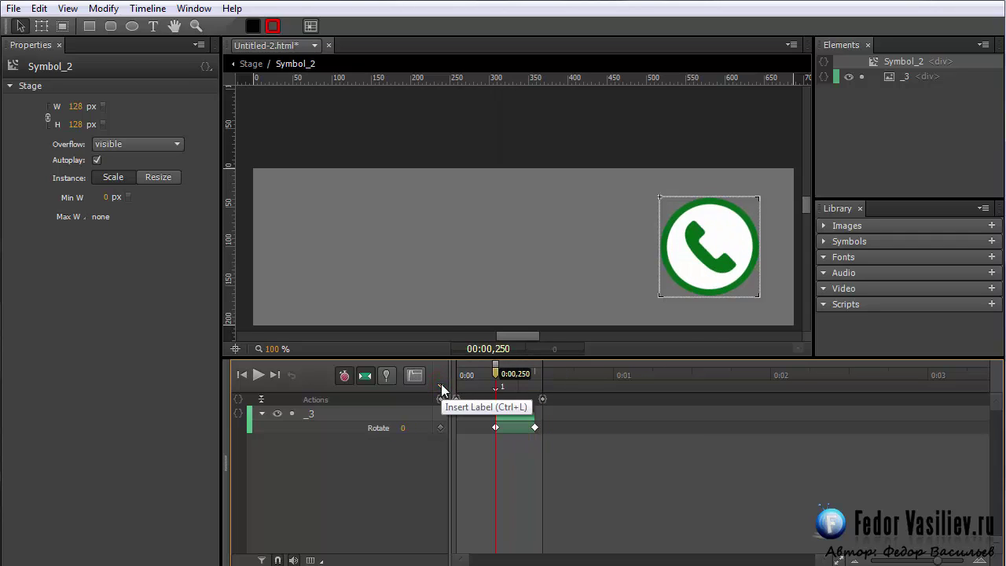
click(244, 71)
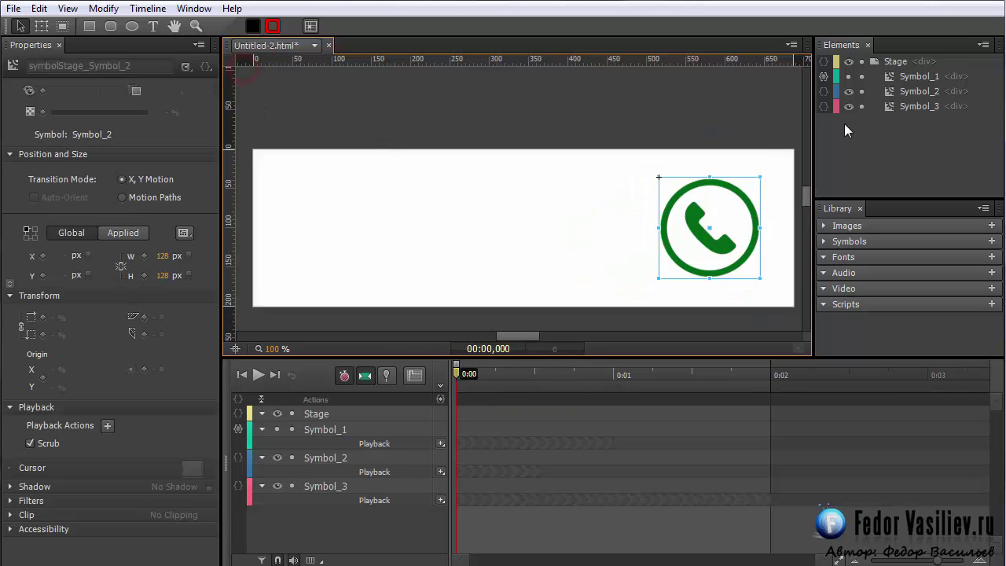
- In Symbol_3, set the group's display to Off at 0 s and to On at 500 ms
double_click(891, 106)
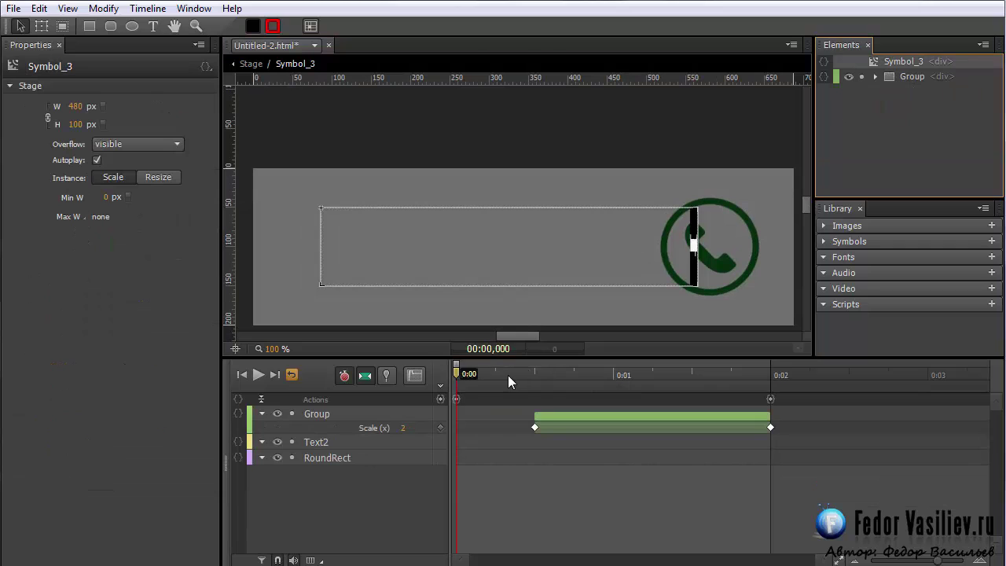
click(332, 412)
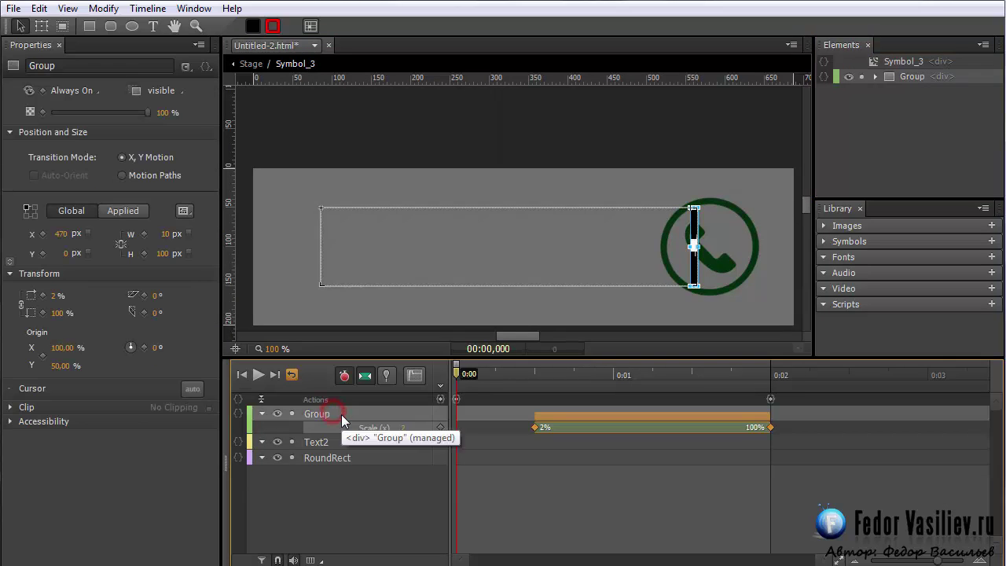
click(85, 91)
click(85, 120)
drag(460, 372, 535, 372)
click(67, 95)
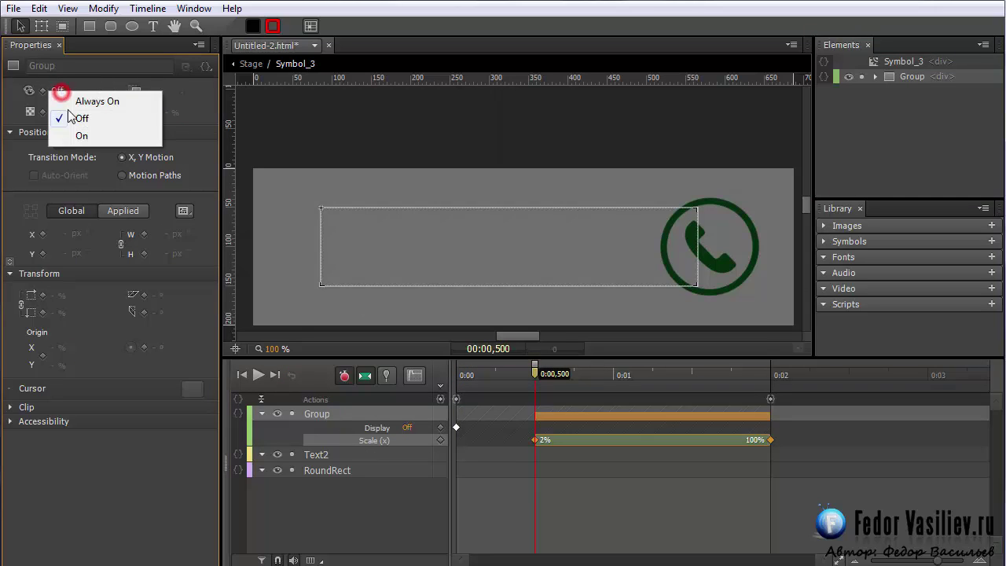
click(81, 134)
- Insert a label named 2 at 40 ms on Symbol_3's timeline and return to the Stage
key(Home)
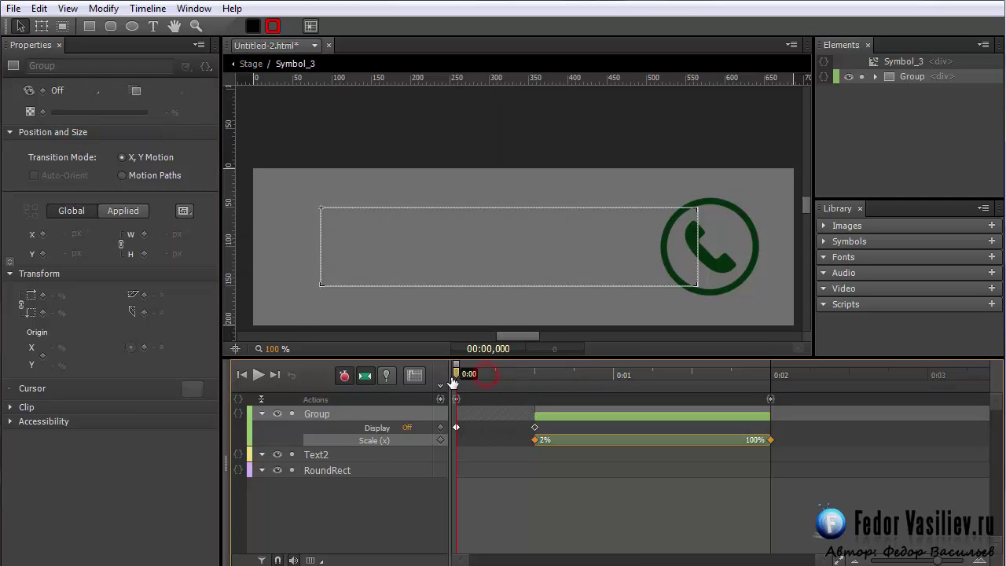
drag(461, 383, 464, 385)
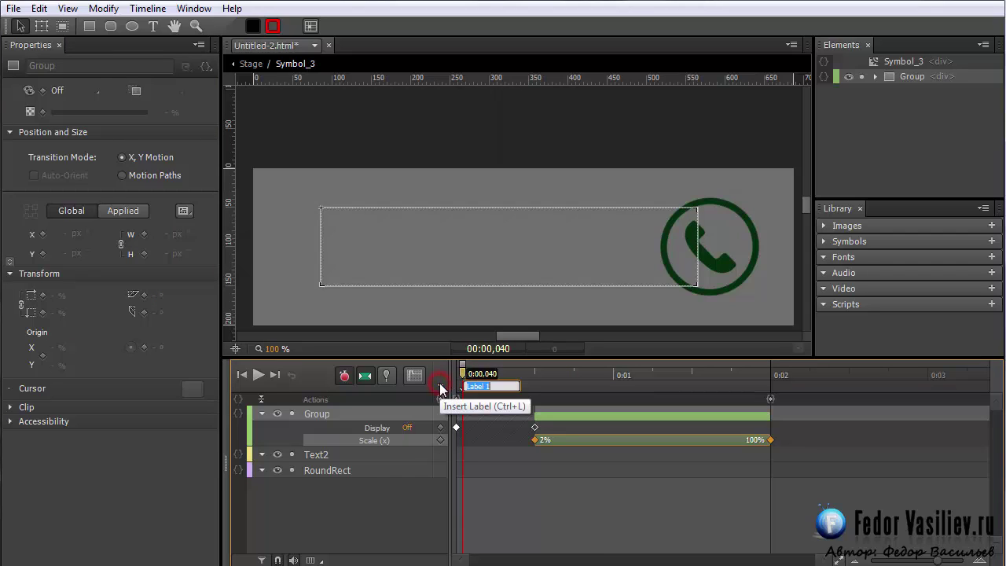
click(440, 385)
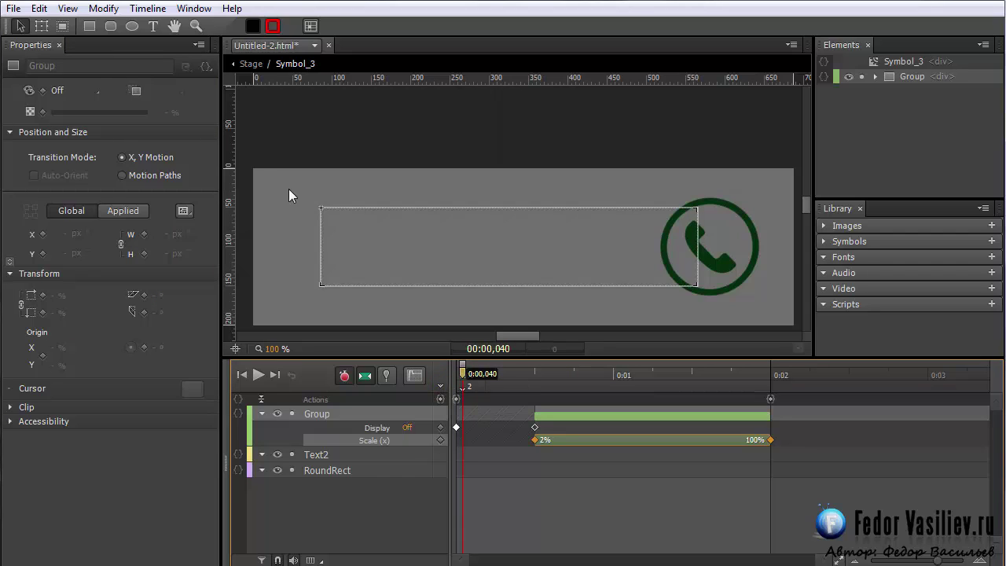
click(251, 64)
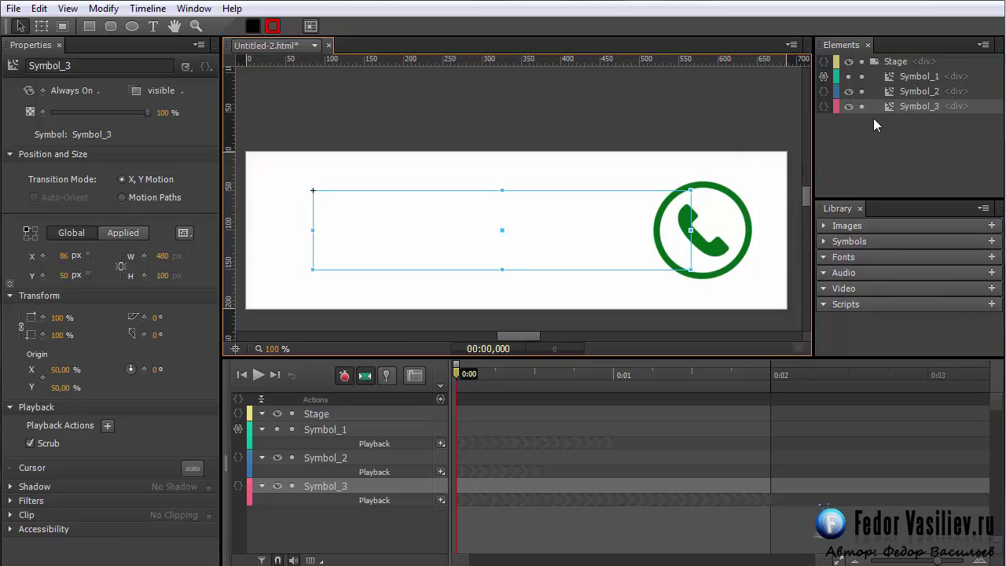
- Add a mouseover event to Symbol_2 and clear its placeholder comment
click(900, 93)
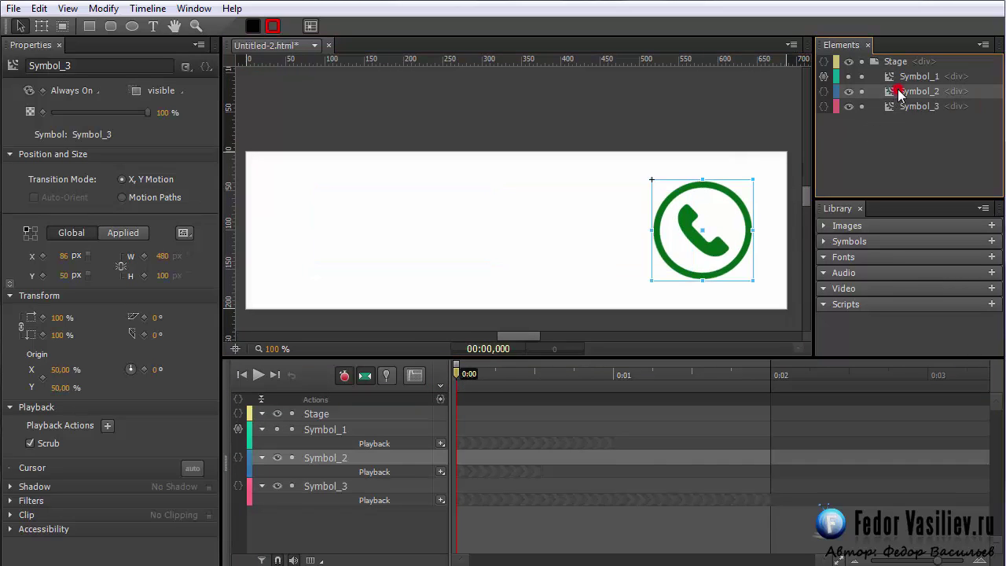
click(824, 93)
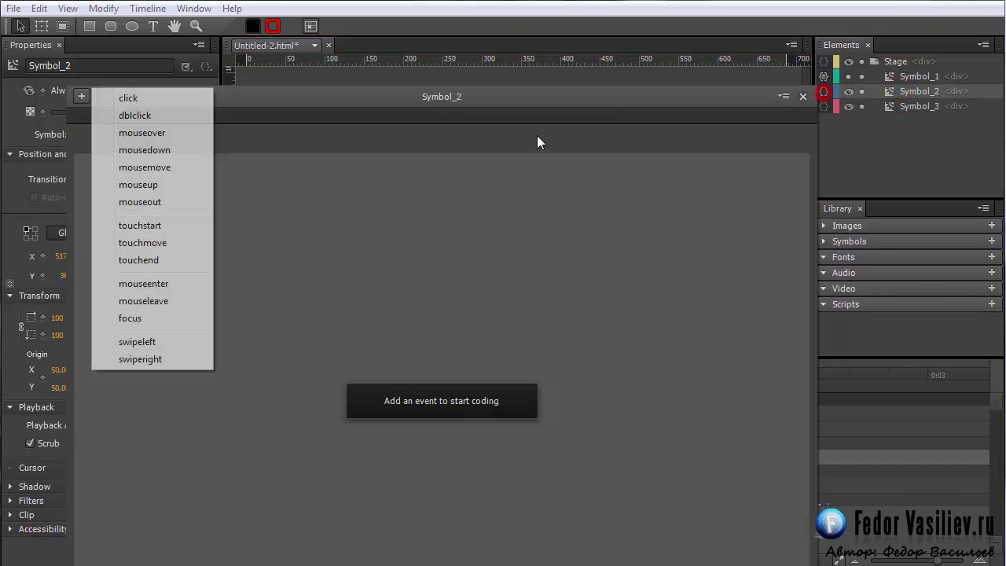
click(144, 135)
key(BackSpace)
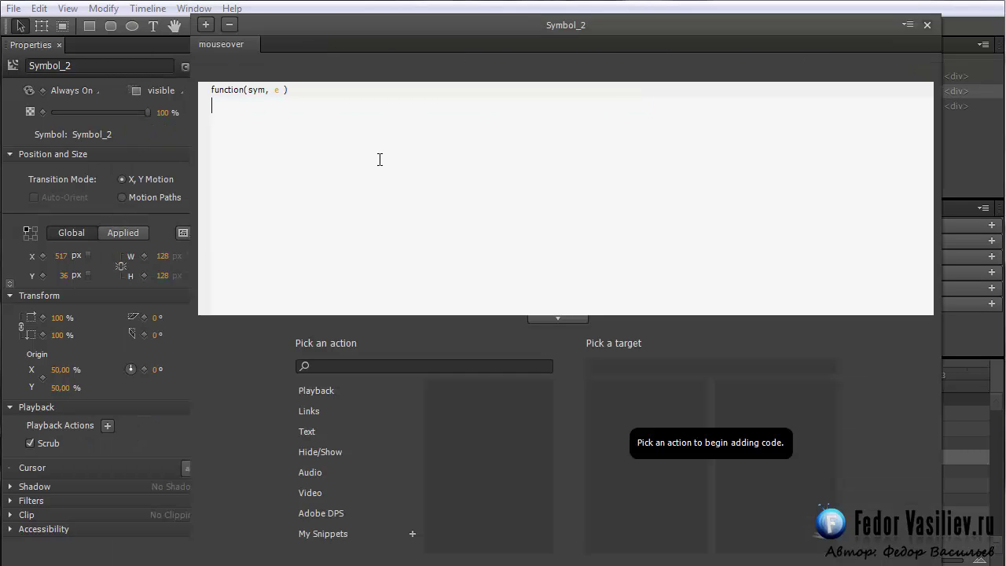
drag(343, 24, 324, 19)
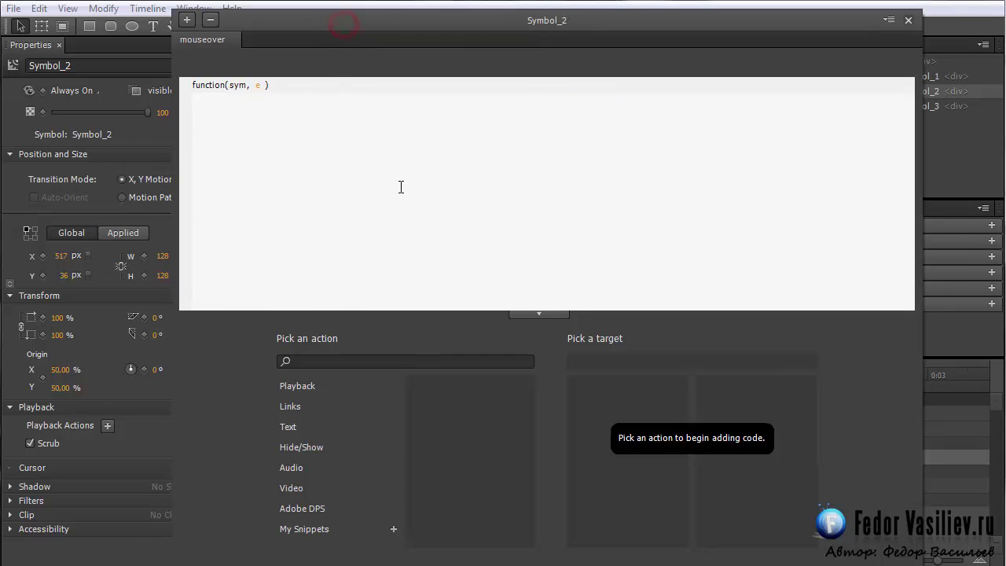
- Add a Play action for Symbol_2 on the Stage from label "1" as the first line of the mouseover code
click(298, 387)
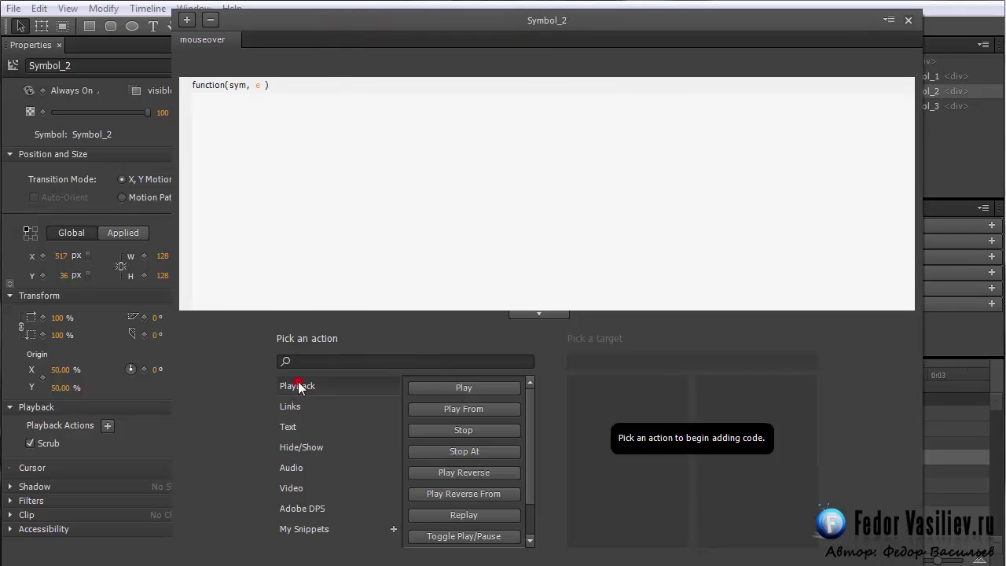
click(436, 389)
click(599, 408)
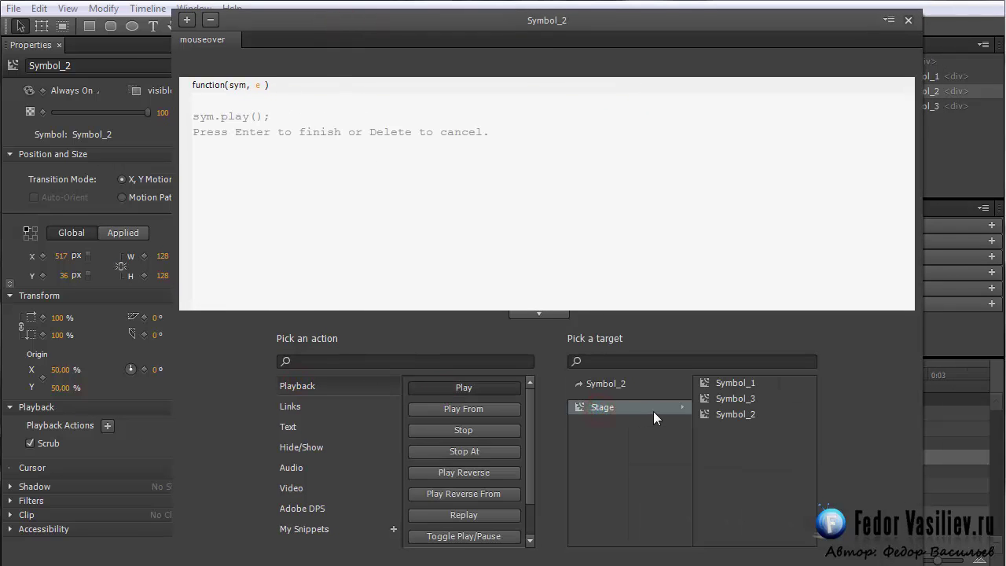
click(701, 414)
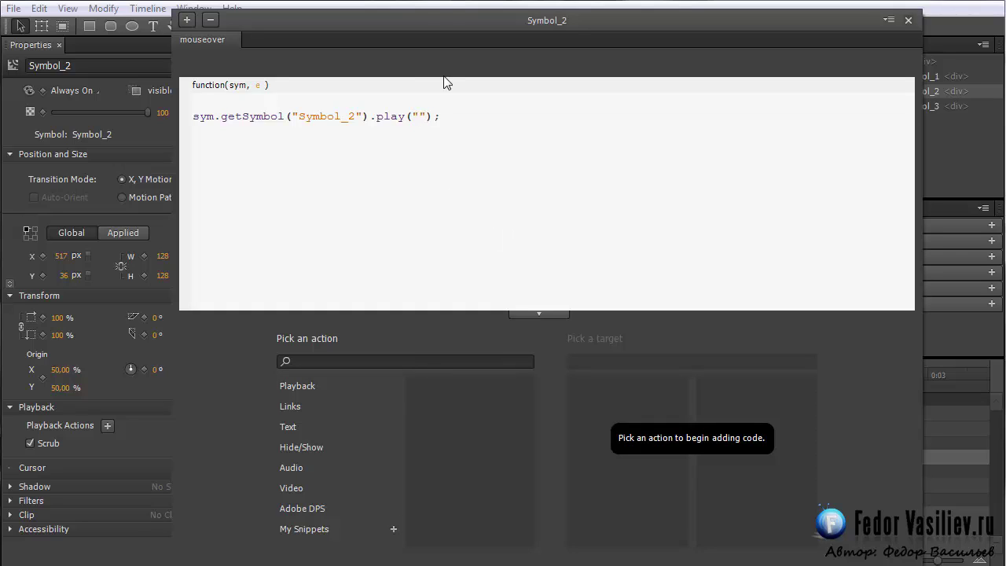
click(422, 115)
text(1)
triple_click(194, 117)
click(194, 117)
key(BackSpace)
- Add a Play action for Symbol_3 from label "2" to the mouseover code and close the code editor
click(297, 385)
click(463, 387)
click(609, 409)
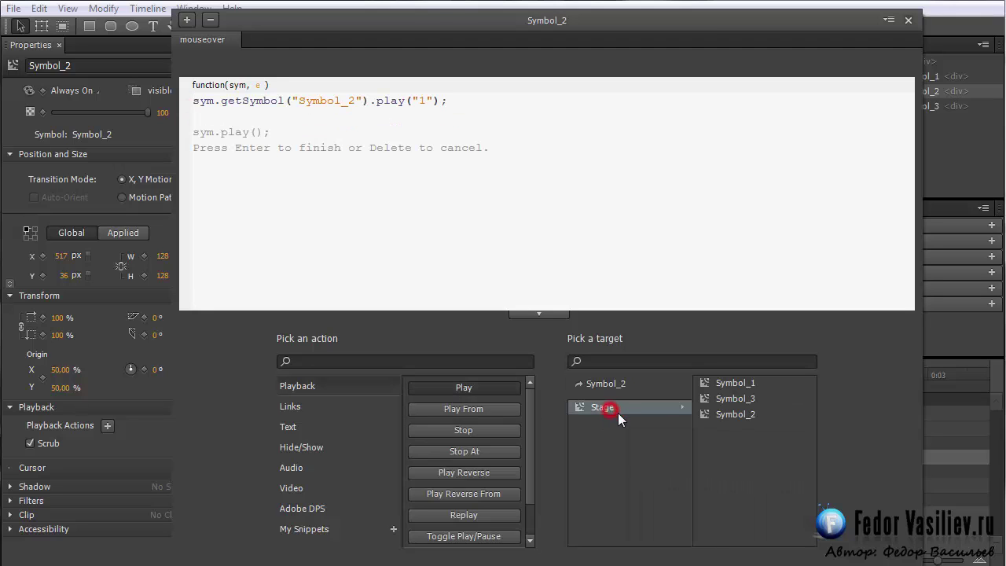
click(701, 399)
click(412, 130)
text("Symbol_3").play()
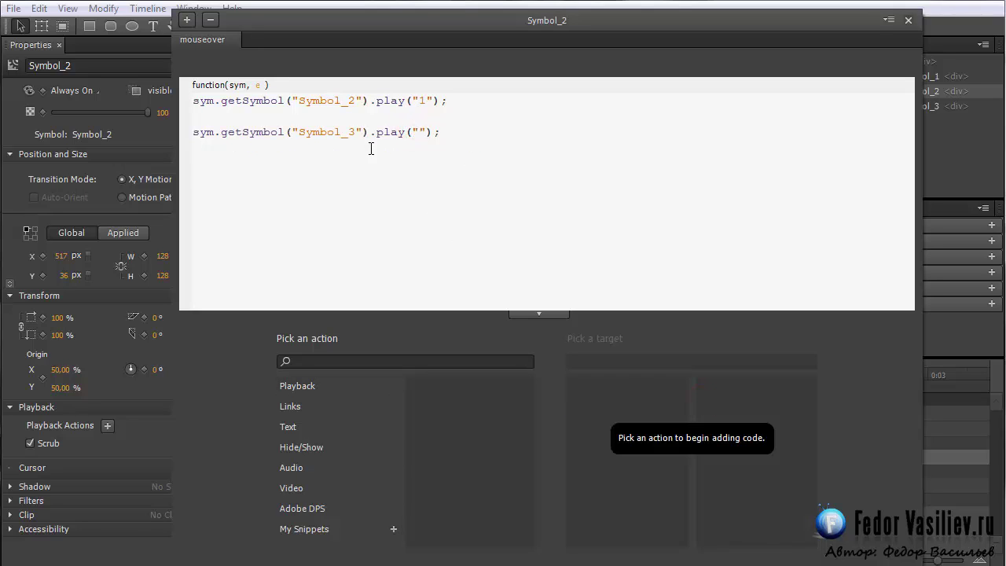
text(w)
key(Escape)
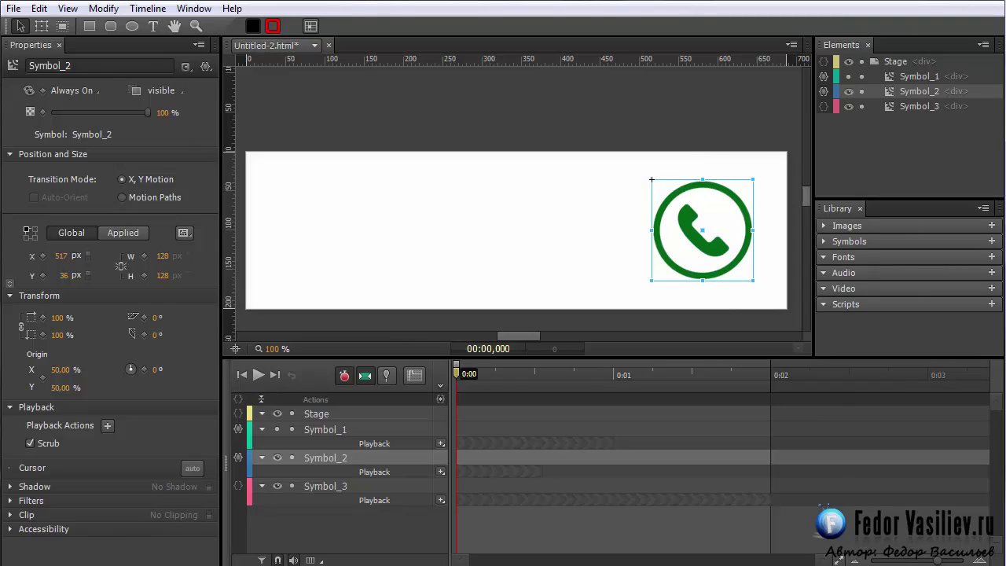
- Preview the composition in the browser and test the mouseover effect on the phone button
key(ctrl+Return)
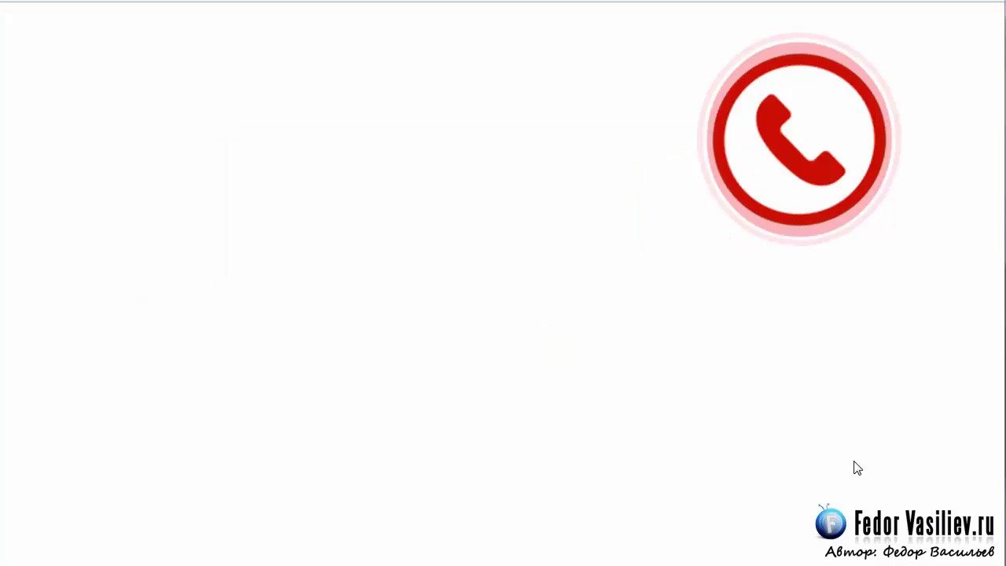
mouse_move(796, 131)
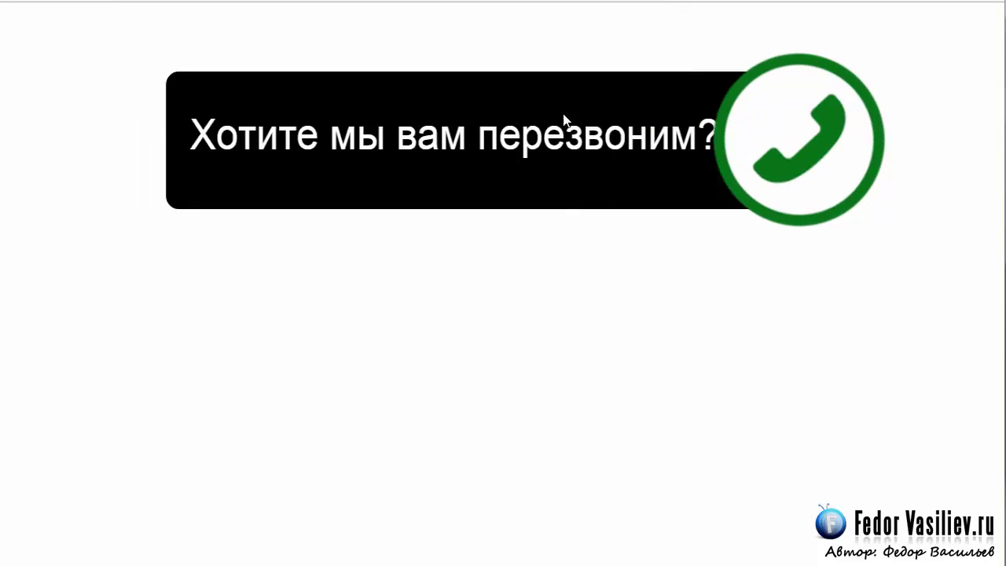
mouse_move(766, 171)
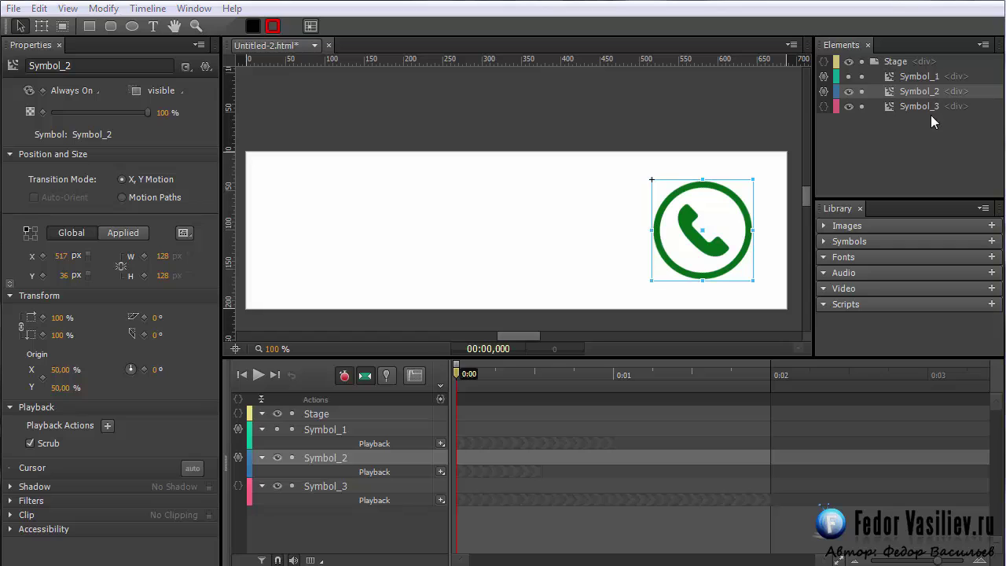
- Insert a label named 3 at 550 ms on Symbol_2's timeline and return to the Stage
double_click(680, 179)
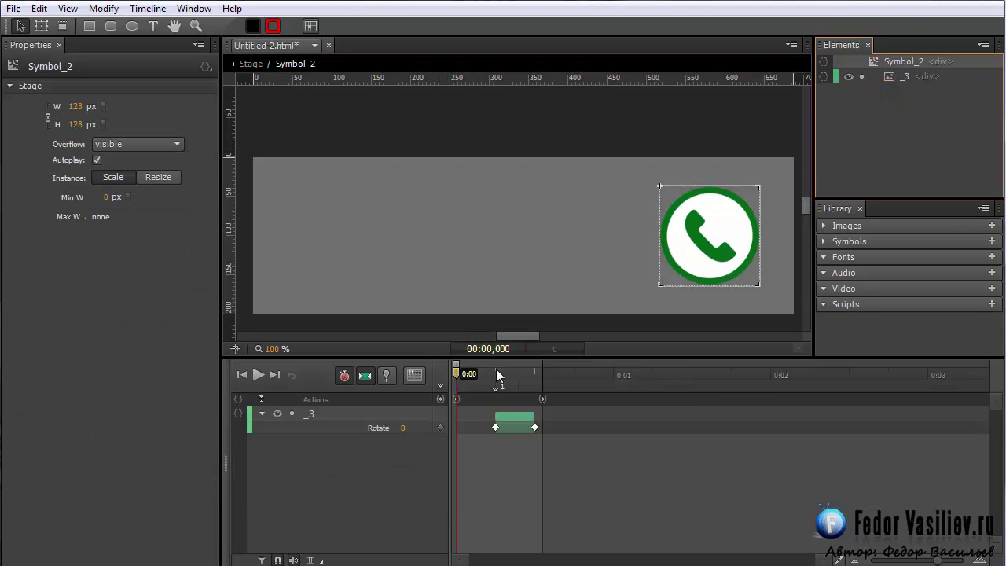
click(543, 401)
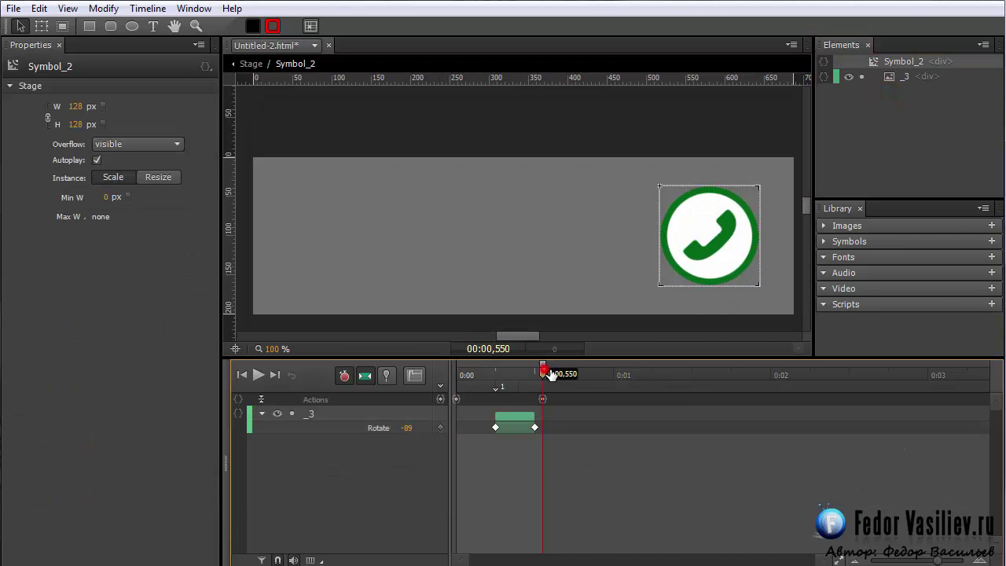
click(441, 389)
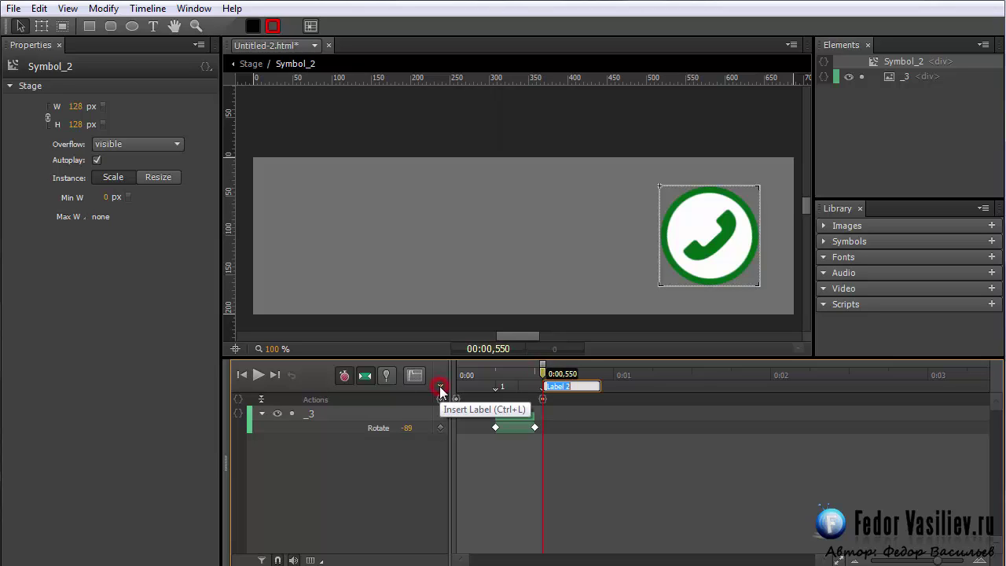
text(3)
key(Return)
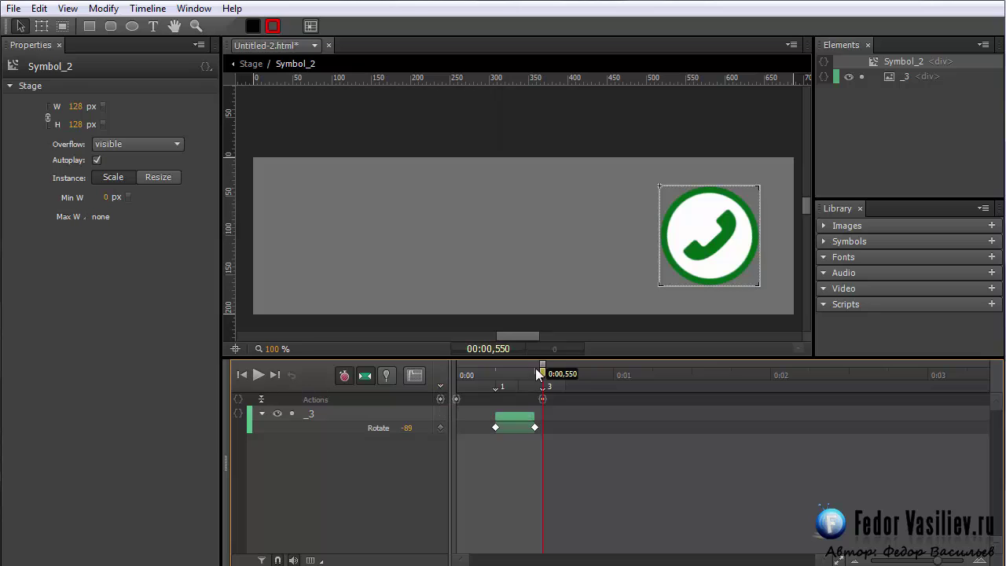
click(251, 64)
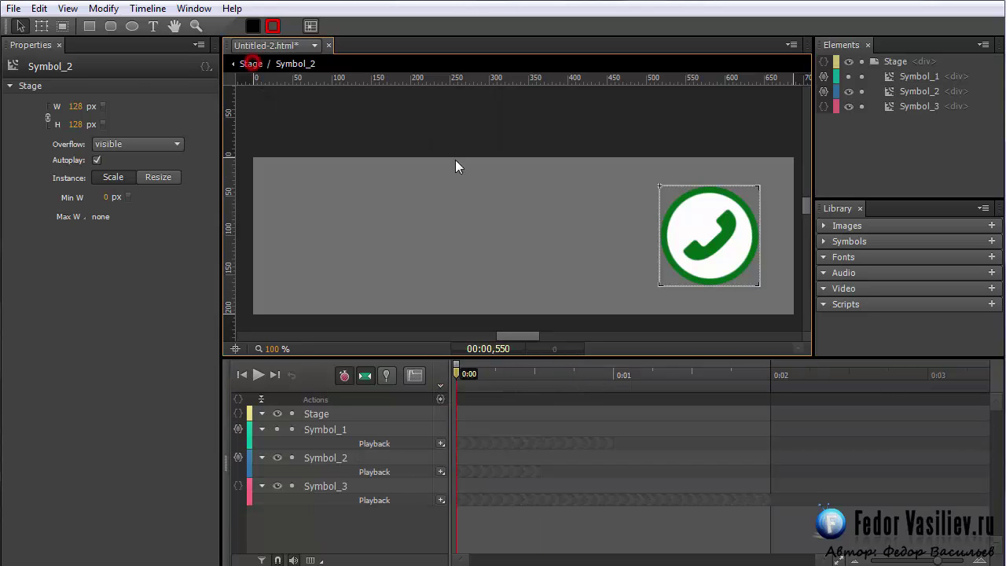
- Add a mouseout event to Symbol_2 and delete its placeholder comment
click(823, 92)
drag(480, 104, 627, 46)
click(230, 38)
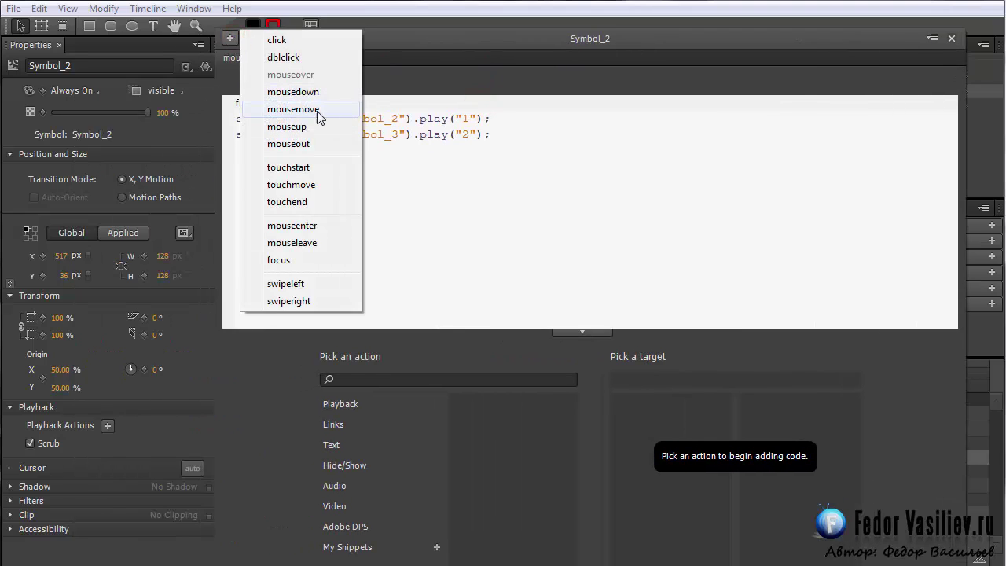
click(296, 146)
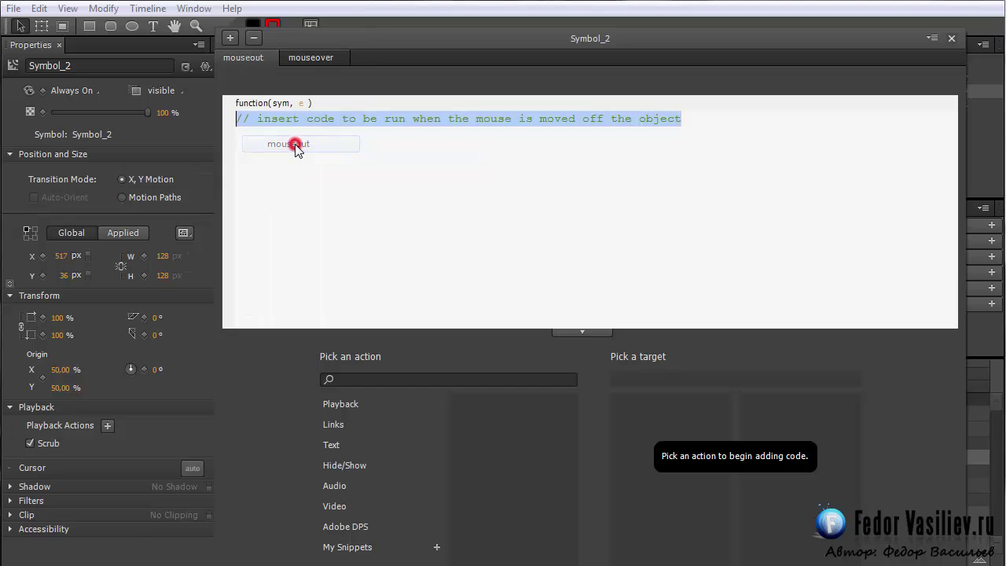
key(Delete)
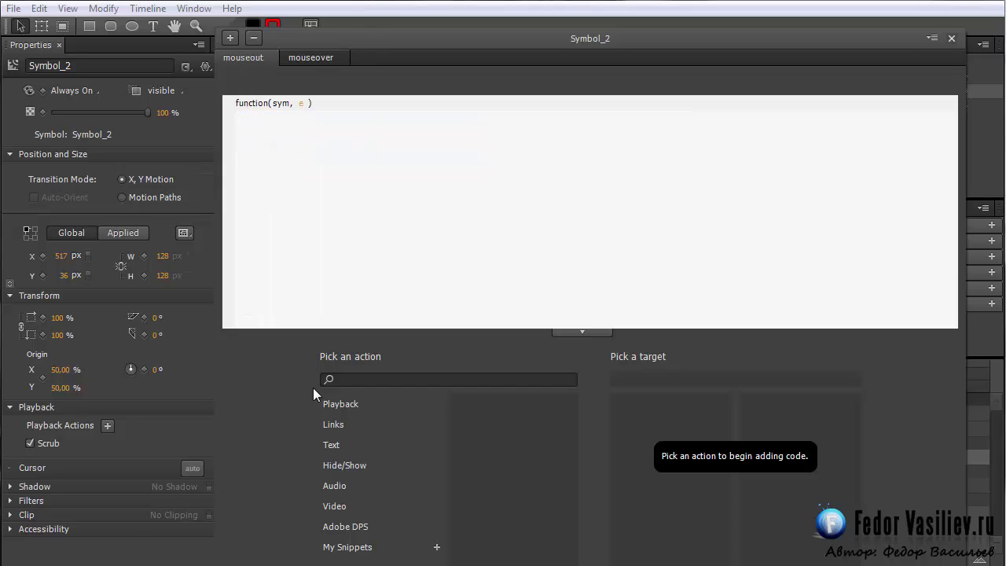
- Add a Stop action for Symbol_2 on the Stage at label "3" to the mouseout code and close the code editor
click(324, 402)
click(507, 447)
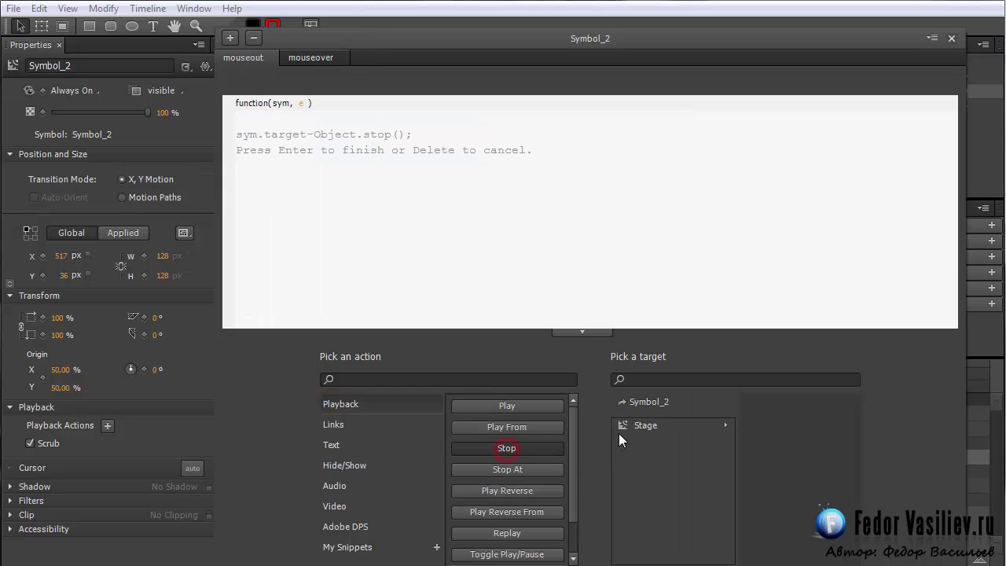
click(620, 427)
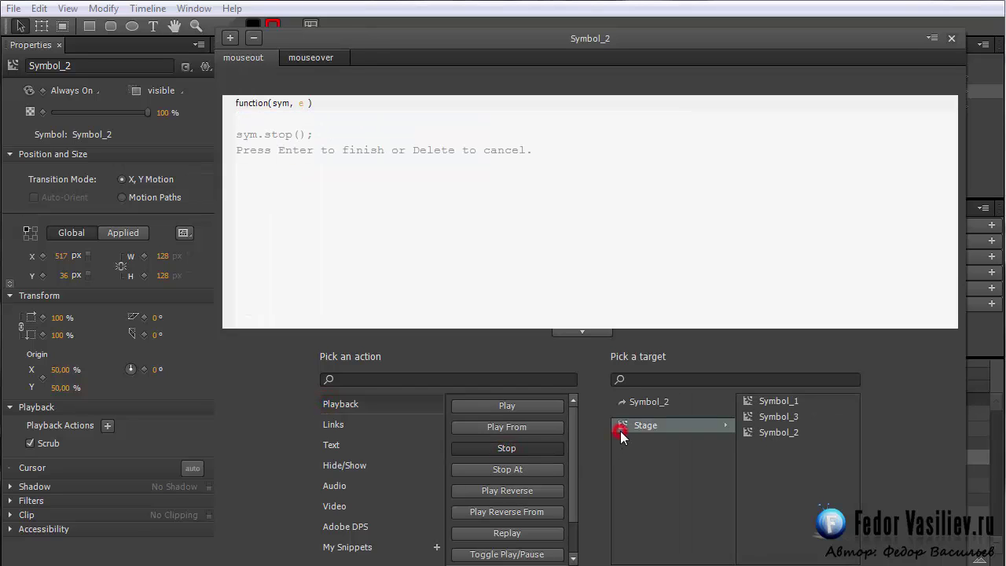
click(747, 434)
click(455, 134)
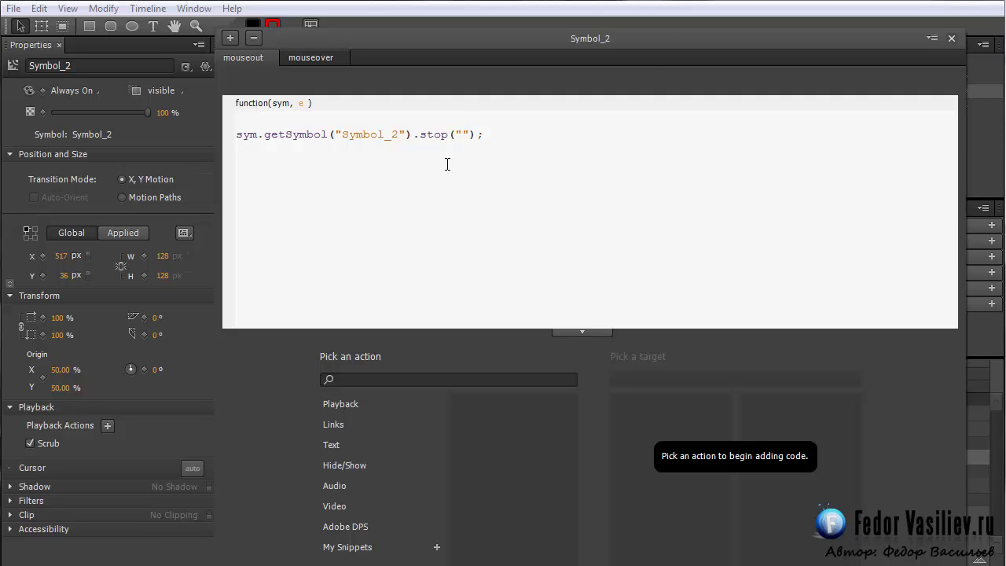
text(")
click(464, 133)
text(3)
click(951, 38)
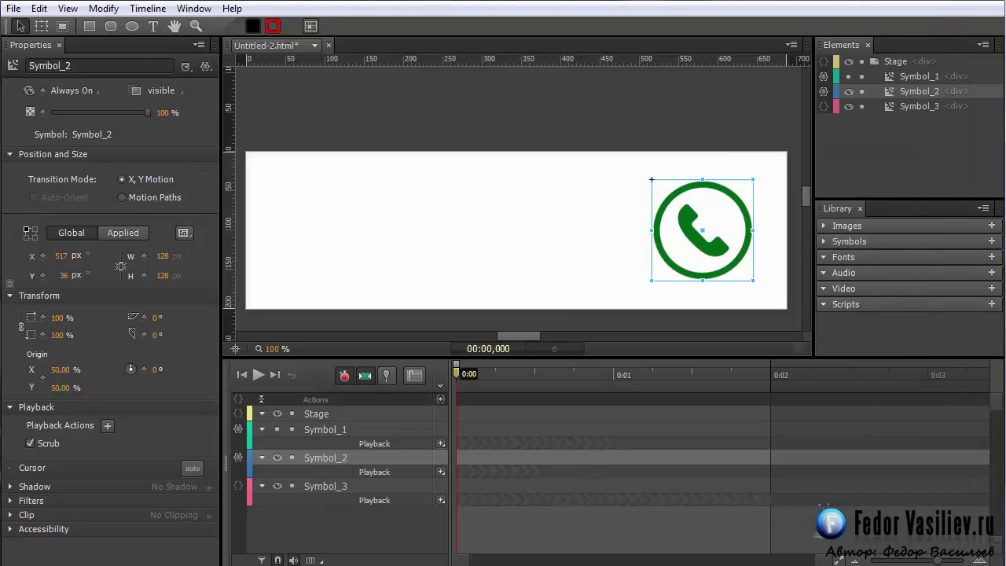
- Preview the composition in the browser and test the phone button's mouse events
key(ctrl+Return)
click(799, 152)
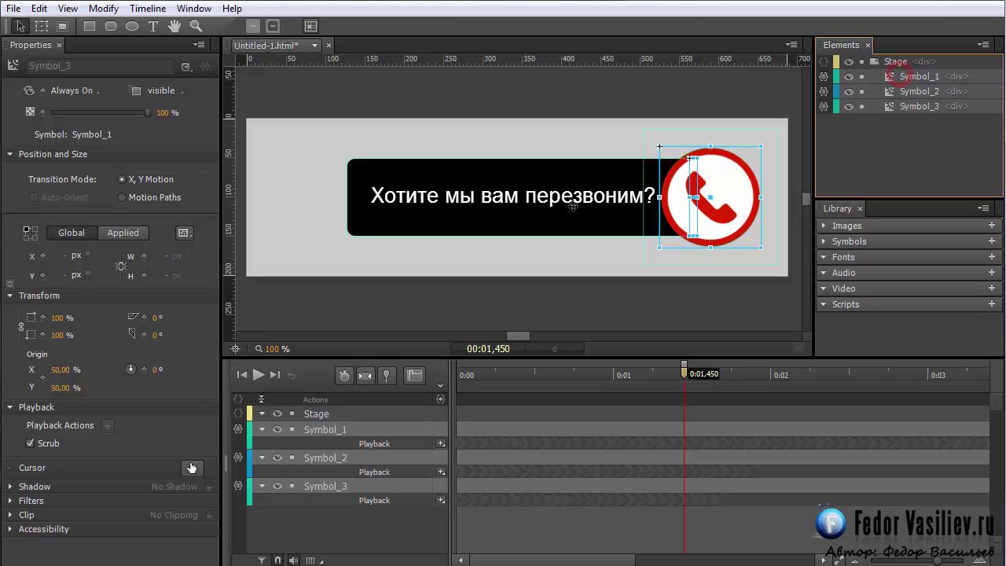
- Check the pointer cursor setting of the symbols in Untitled-1.html and return to Untitled-2.html
click(191, 467)
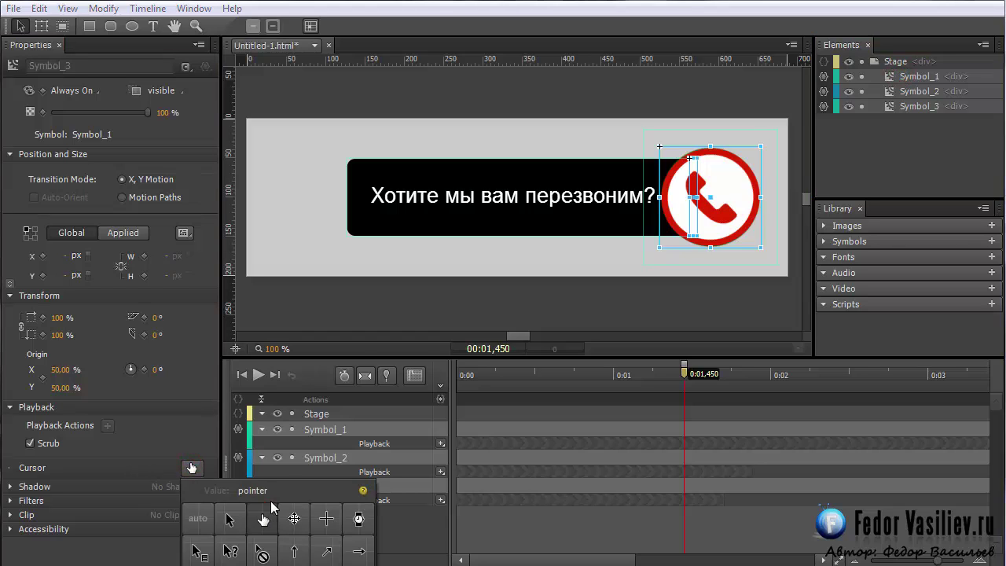
click(265, 520)
click(314, 44)
click(287, 84)
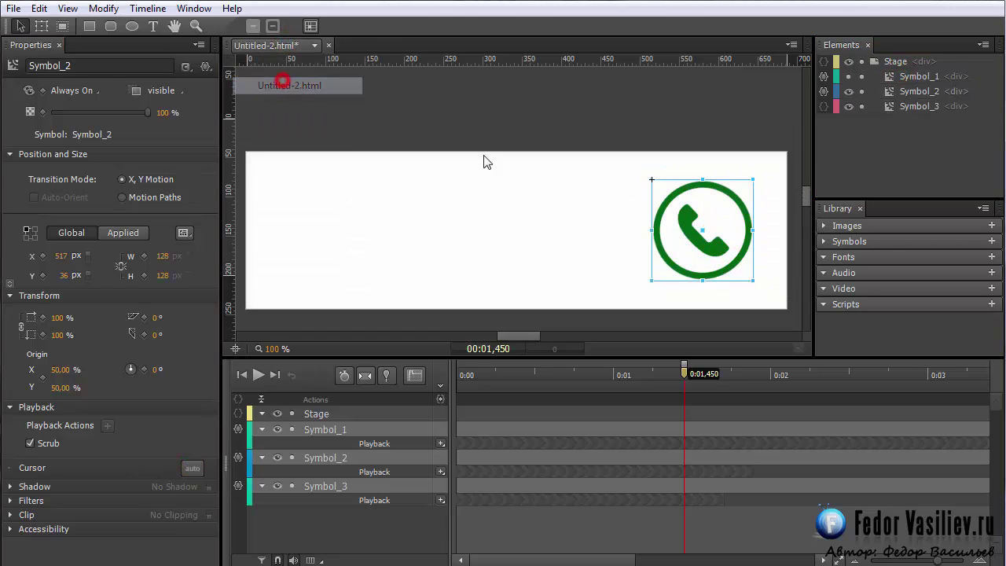
- Set the cursor to pointer for Symbol_1, Symbol_2 and Symbol_3 together
click(912, 106)
shift+click(915, 77)
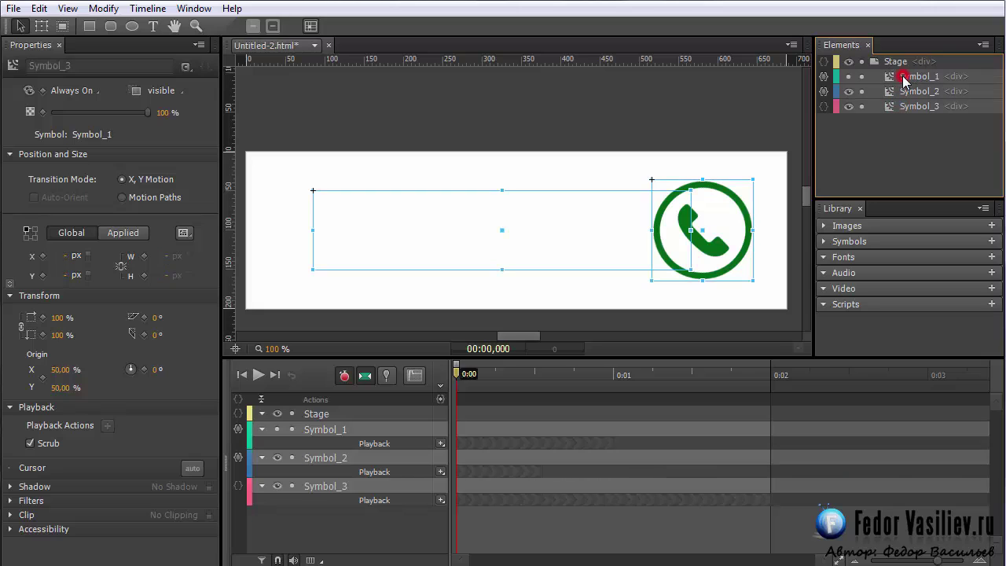
click(191, 469)
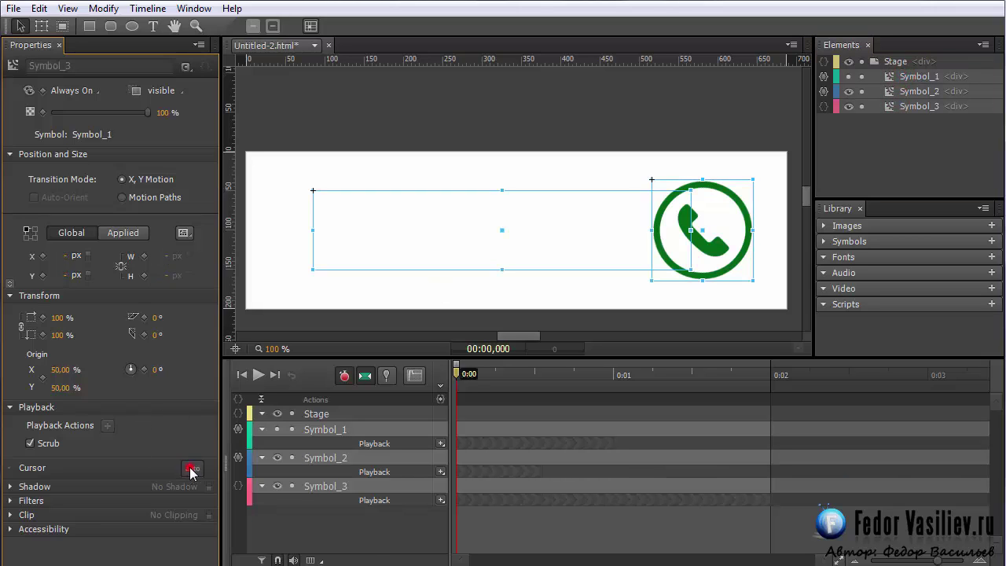
click(365, 274)
- Insert a label named 5 at 2 seconds on Symbol_3's timeline and return to the Stage
click(861, 128)
click(891, 106)
double_click(889, 109)
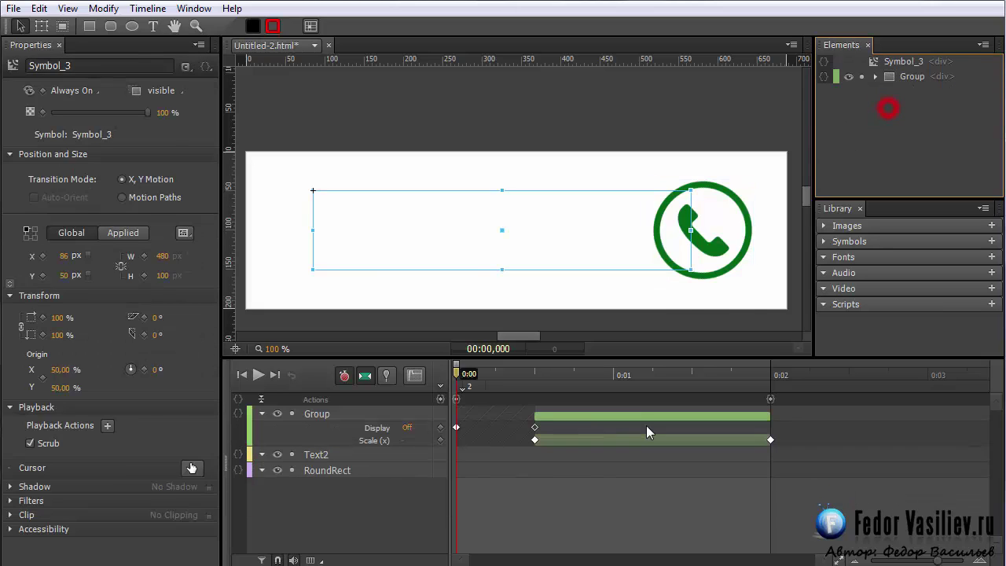
drag(556, 375, 769, 408)
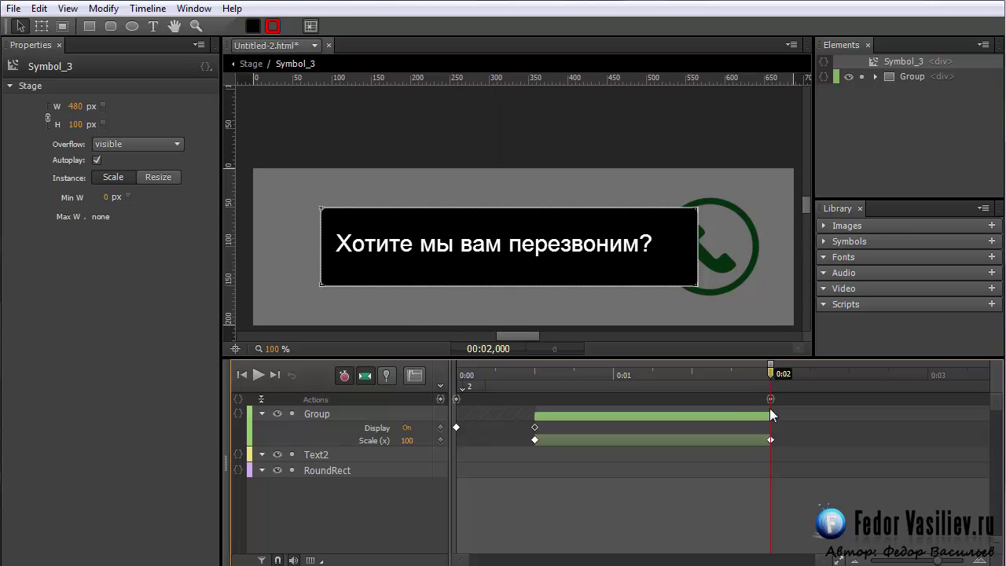
click(439, 388)
text(5)
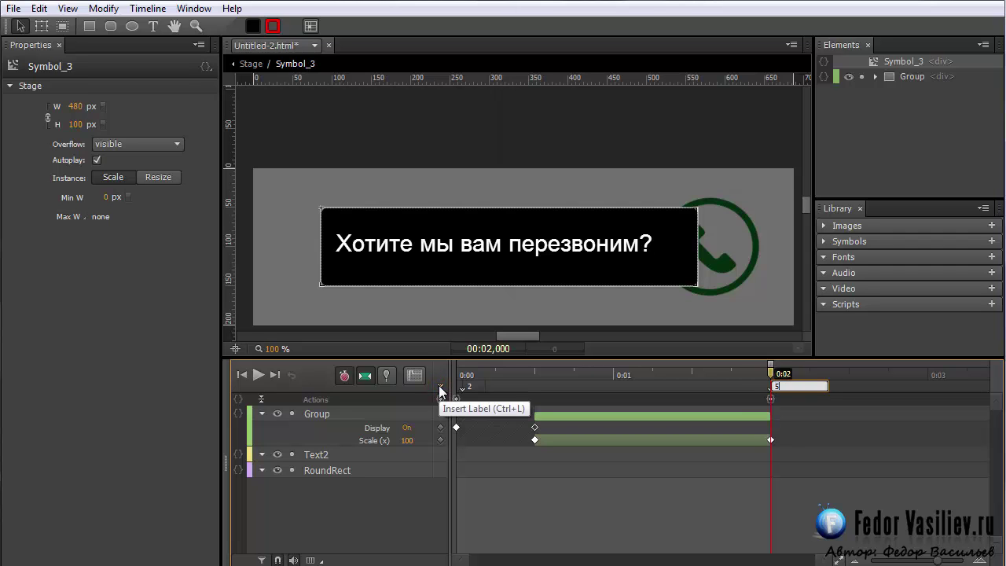
key(Return)
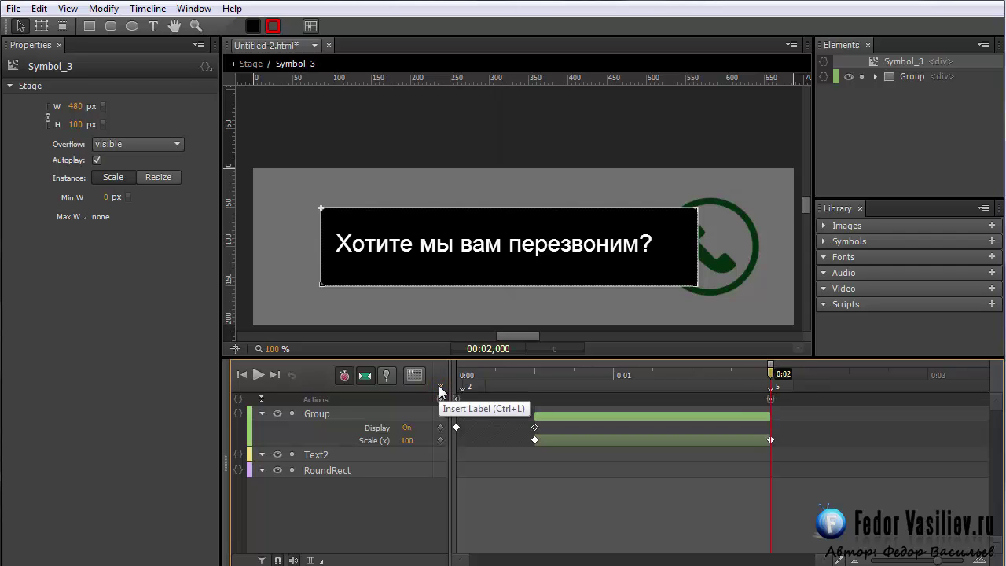
click(241, 66)
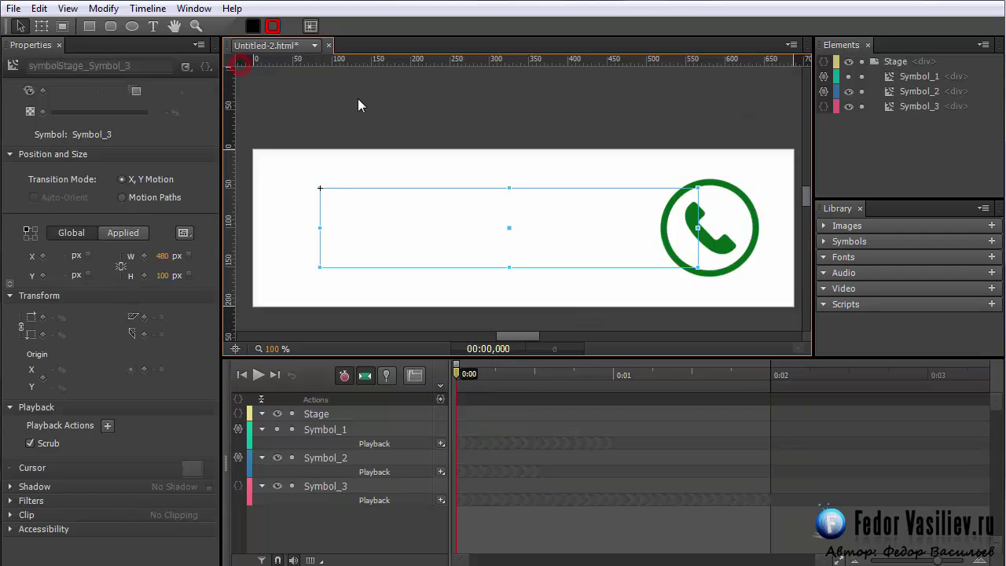
- Add a mouseover event to Symbol_3 and delete its placeholder comment
click(822, 107)
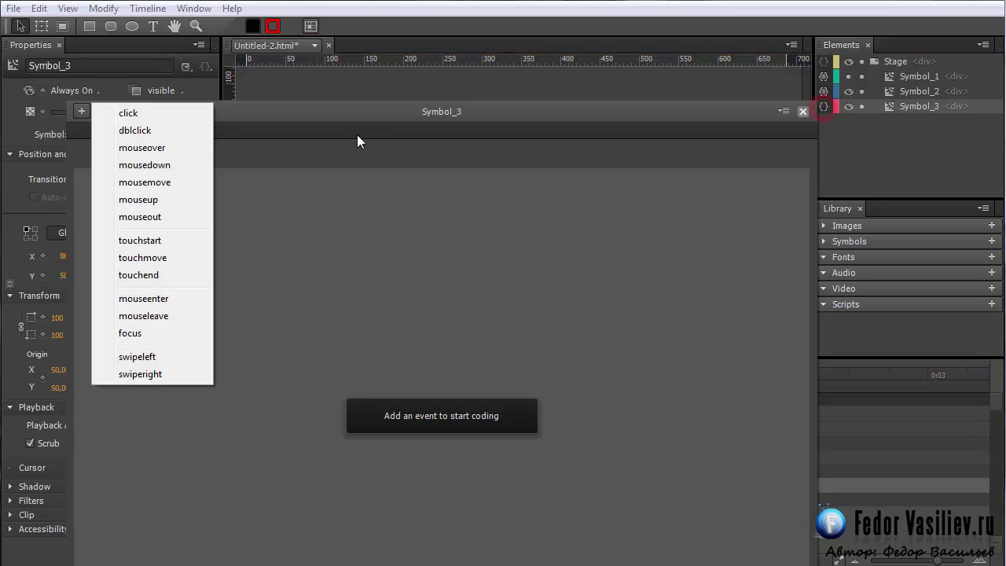
click(139, 148)
drag(187, 121, 270, 18)
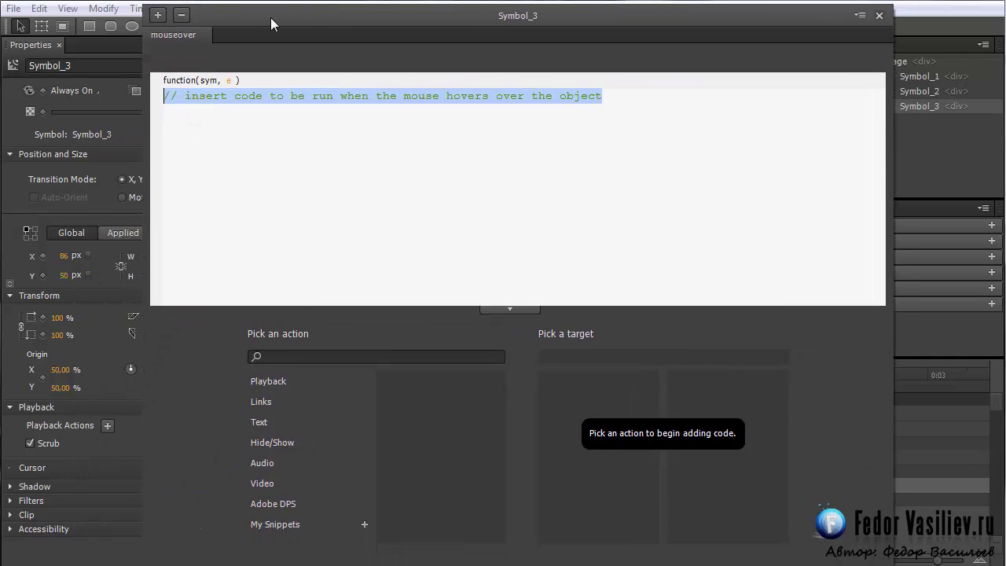
key(Delete)
- Add a Stop action for Symbol_3 on the Stage at label "5" to the mouseover code and close the code editor
click(252, 380)
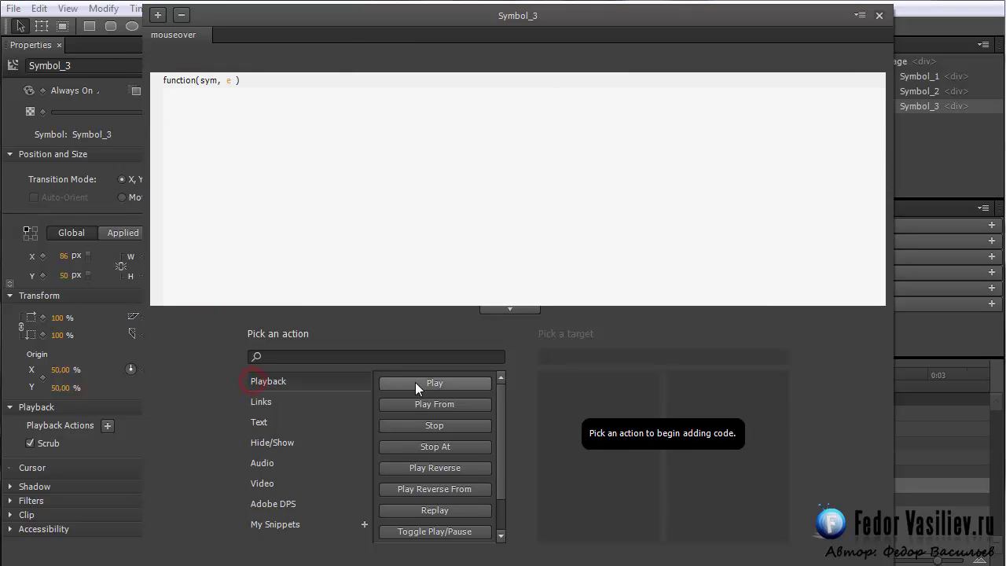
click(440, 430)
click(555, 407)
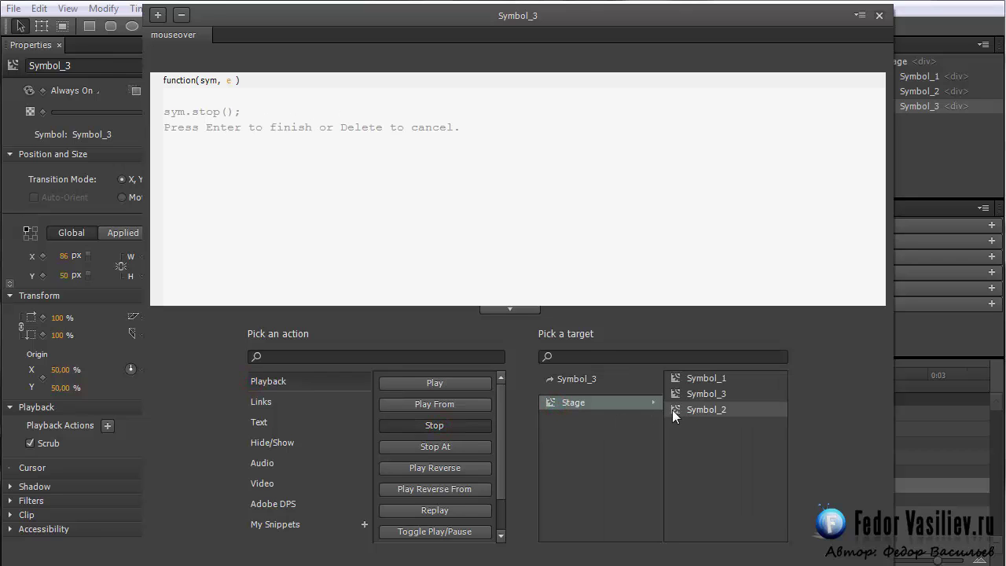
click(674, 395)
key(Return)
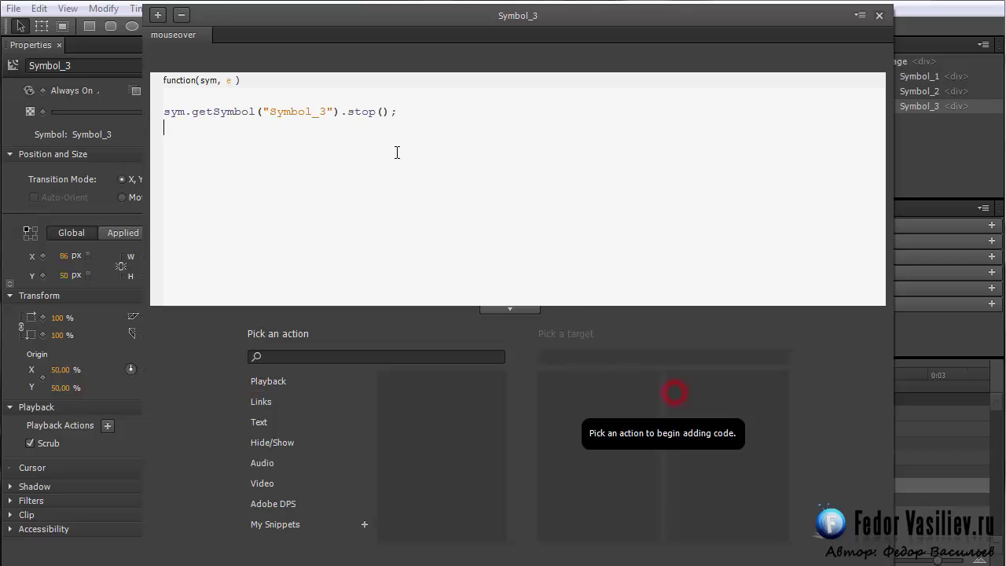
text("")
click(393, 111)
text(3)
click(879, 15)
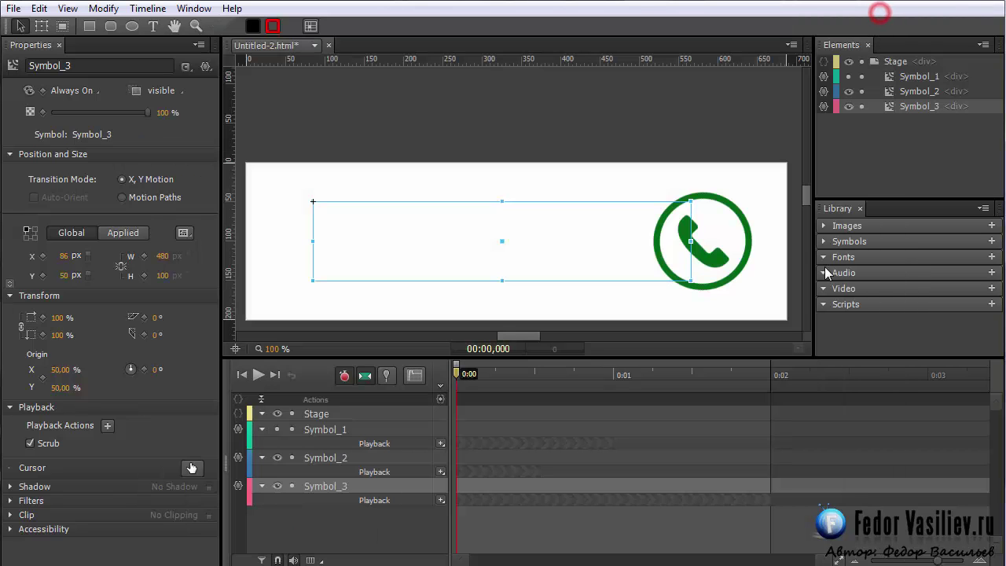
- Preview the composition in the browser and test hovering over the phone button and text panel
key(ctrl+Return)
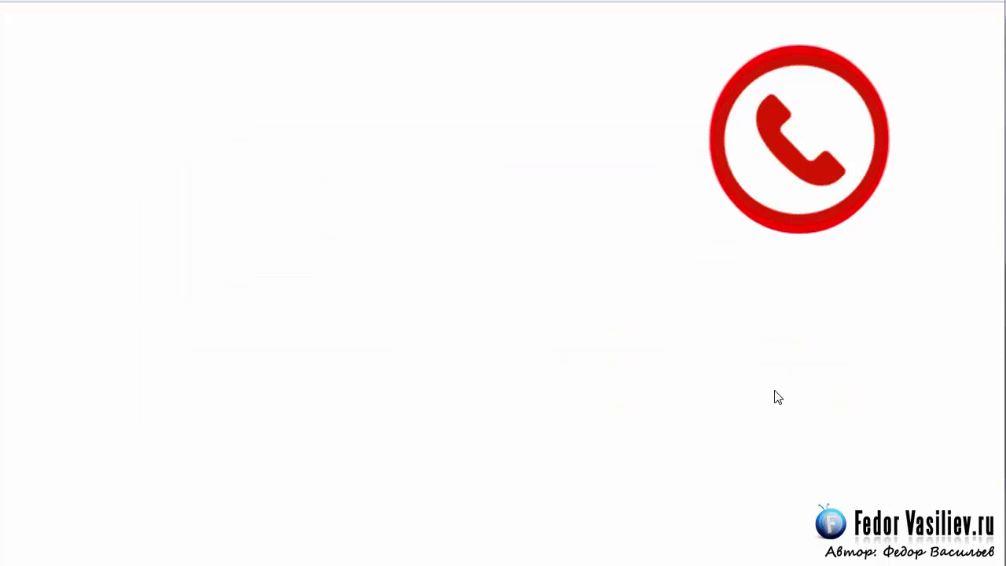
mouse_move(797, 157)
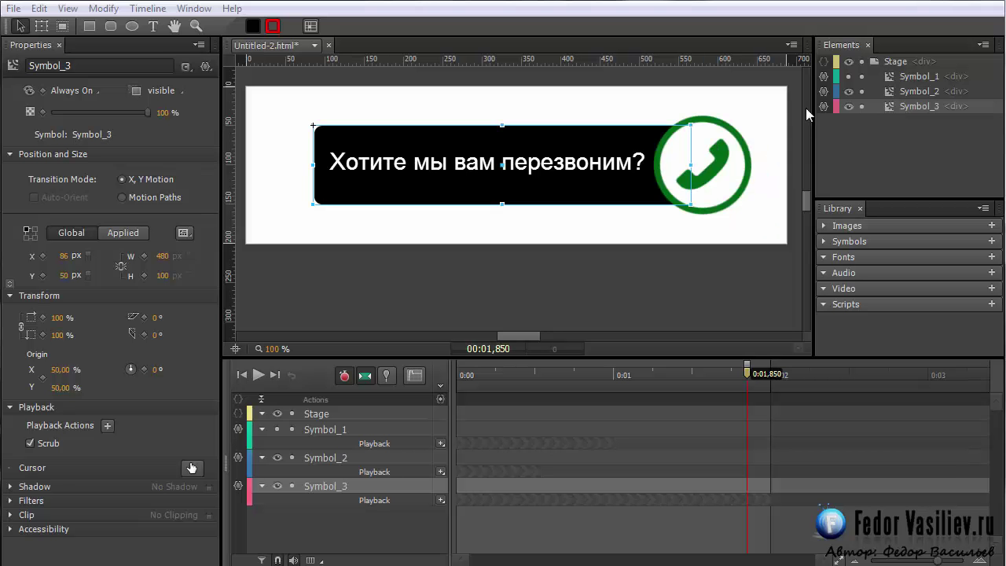
- Add a mouseout event to Symbol_3 and delete its placeholder comment
click(824, 108)
drag(569, 91, 557, 44)
click(185, 38)
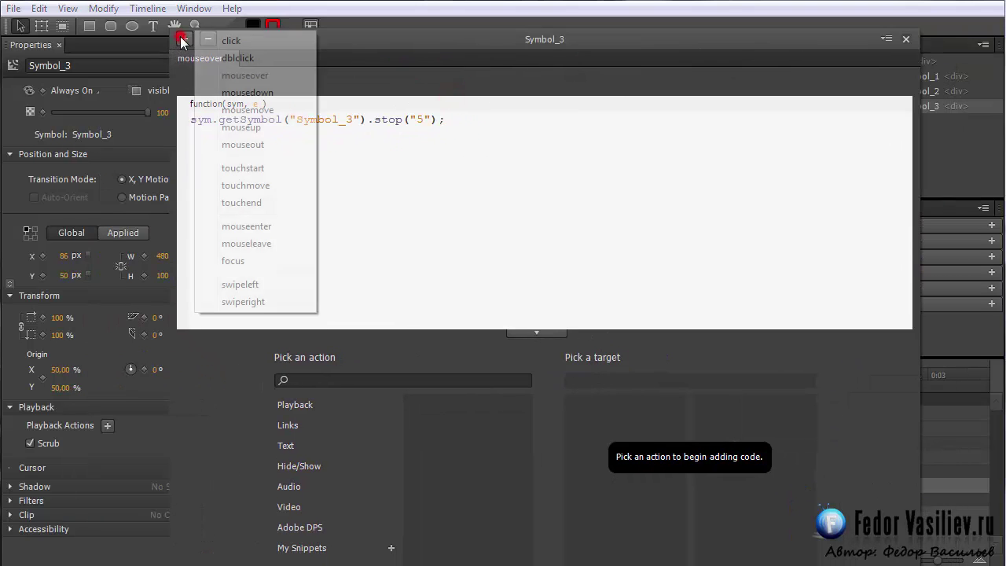
click(241, 144)
key(BackSpace)
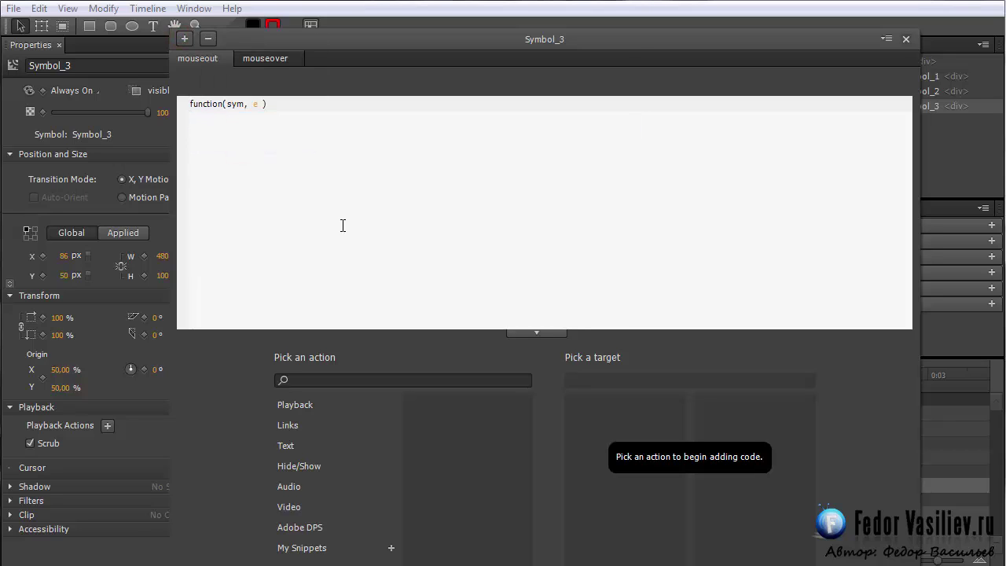
click(306, 406)
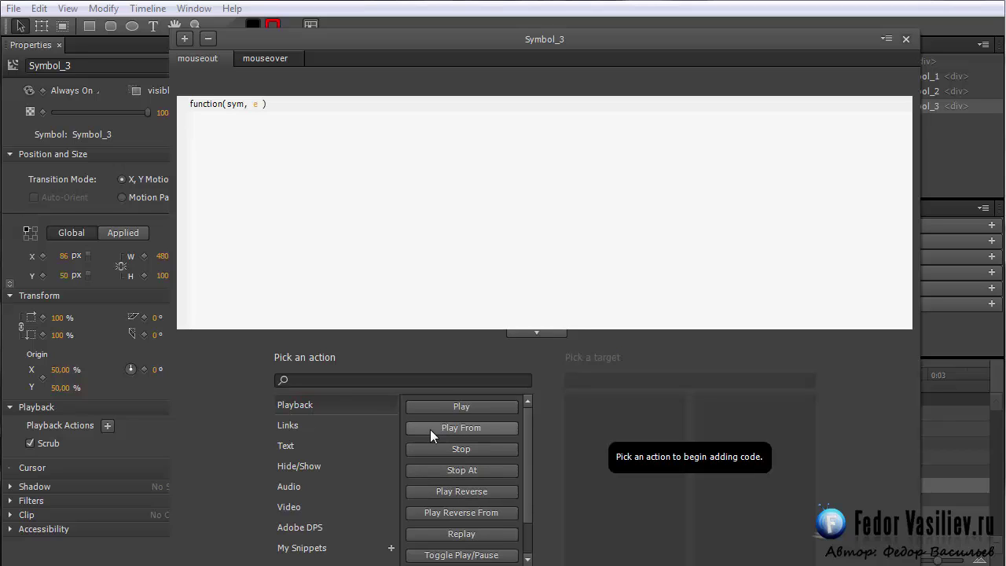
click(444, 491)
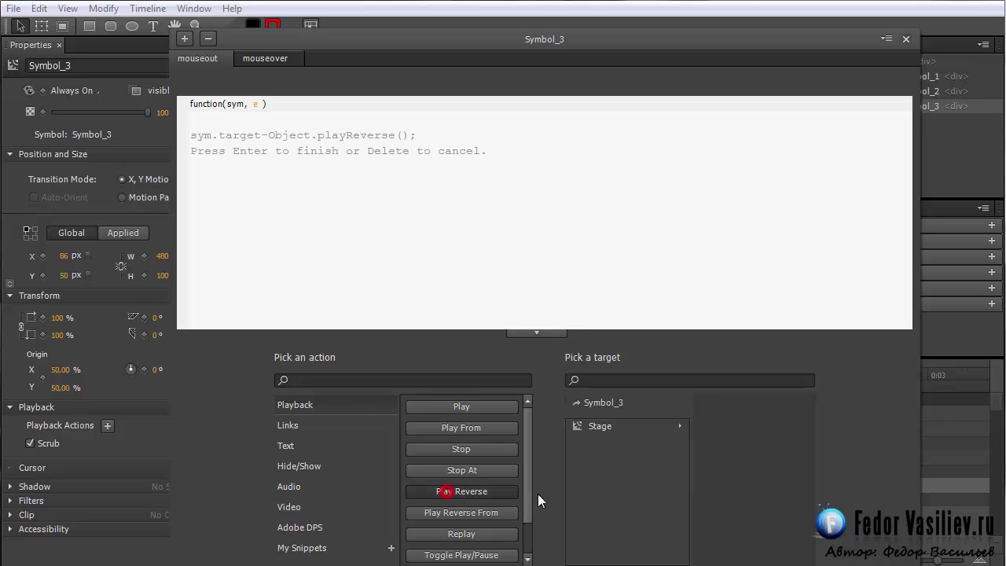
click(577, 429)
triple_click(324, 138)
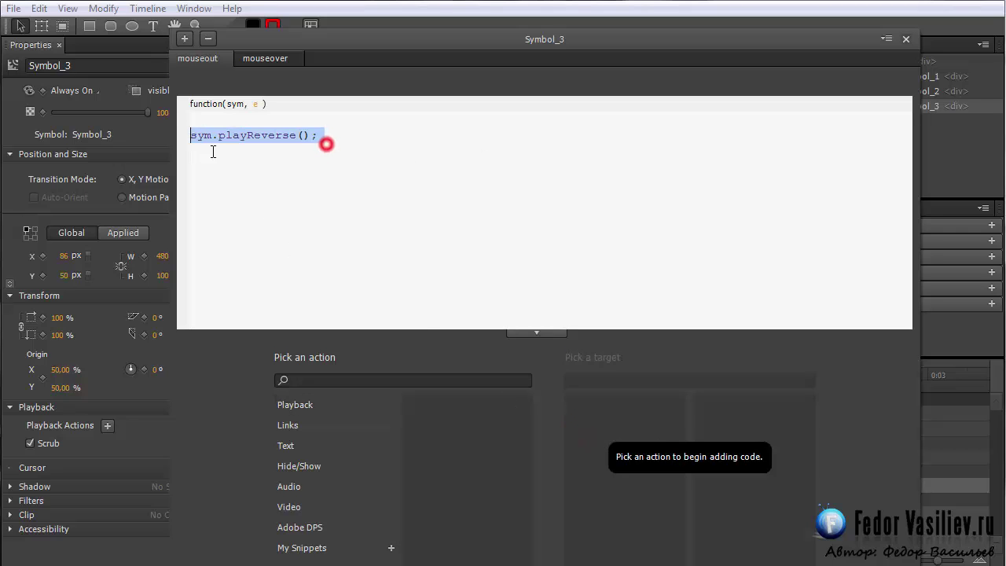
key(Delete)
- Add a Play Reverse action for Symbol_3 as the first line of its mouseout code and close the code editor
click(283, 406)
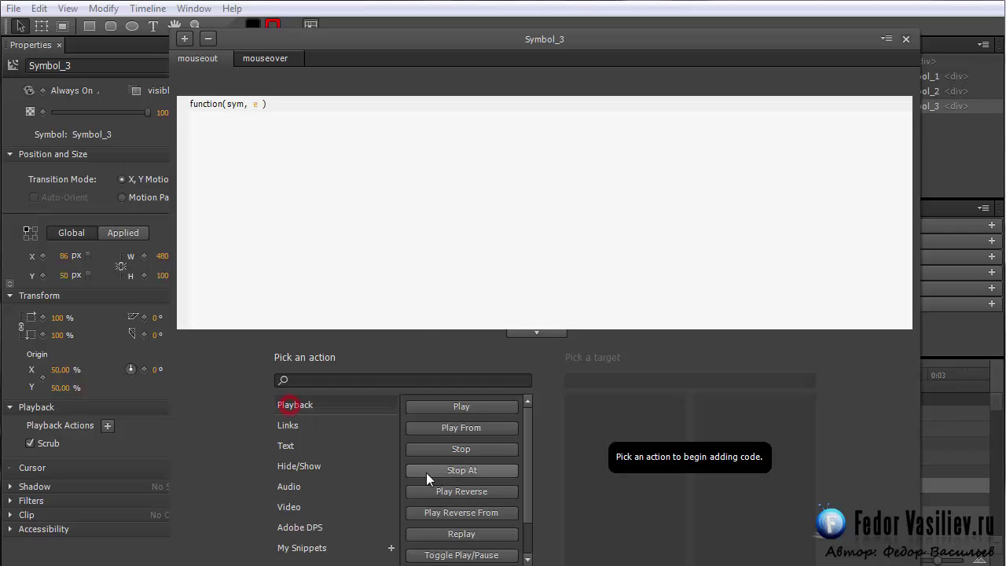
click(444, 491)
click(570, 425)
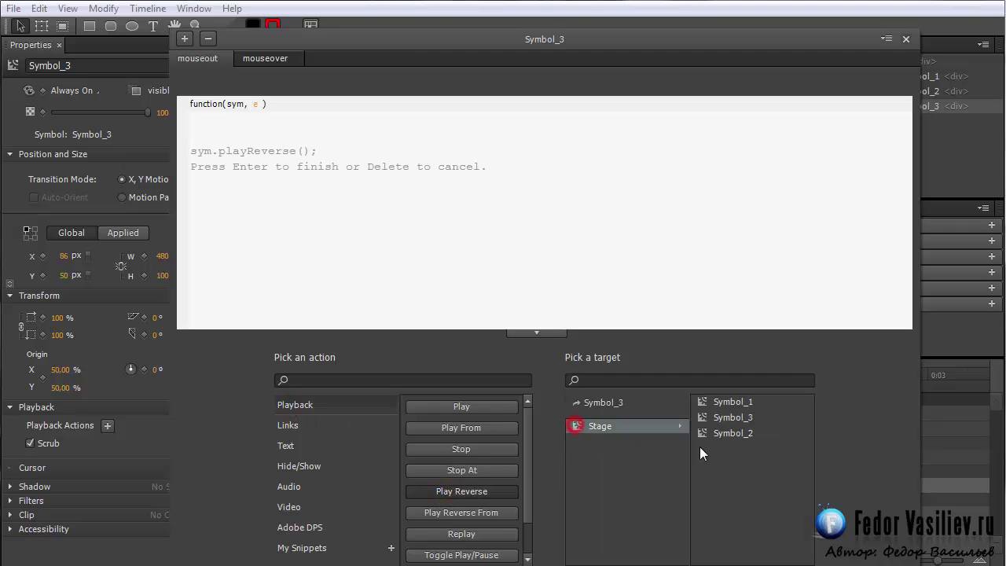
click(702, 417)
click(193, 151)
key(BackSpace)
key(BackSpace)
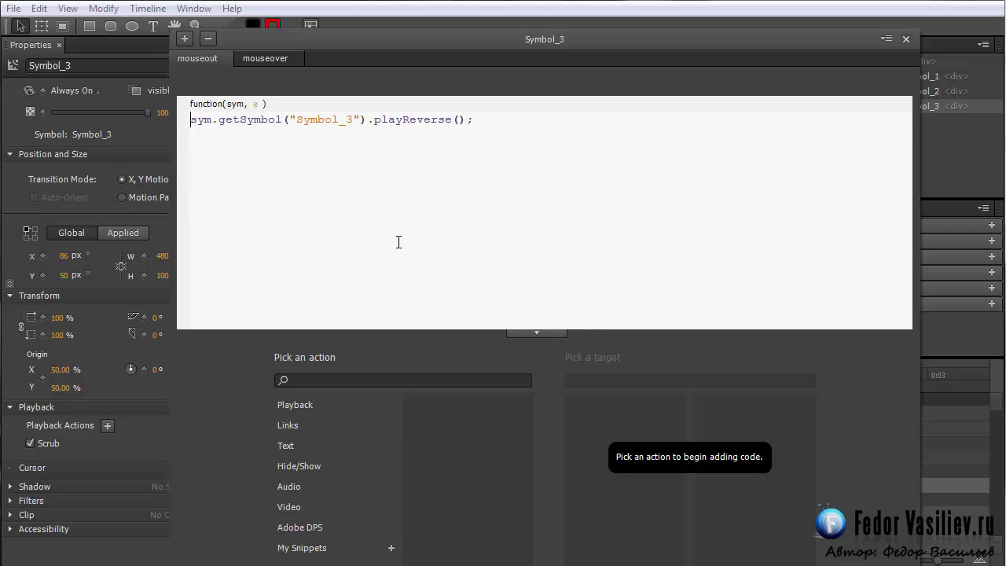
click(905, 38)
- In Symbol_2's timeline, move the later trigger and label "3" together to just past the 0:02 mark
click(890, 92)
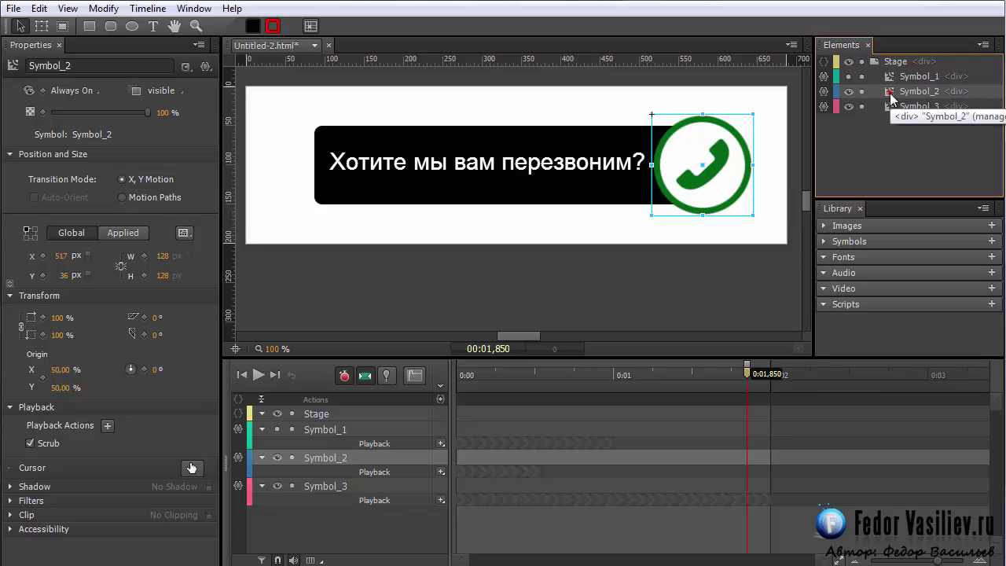
double_click(890, 92)
click(542, 365)
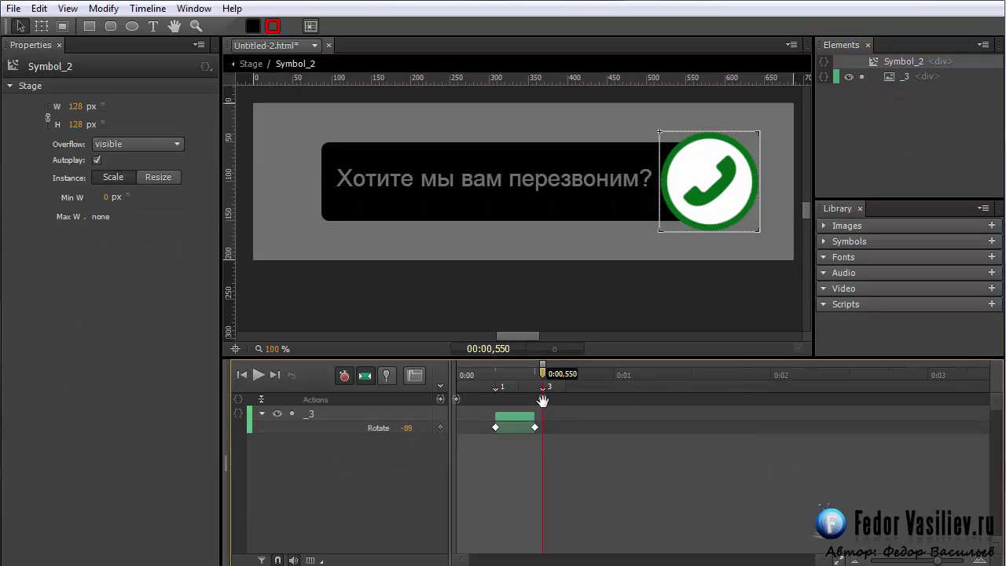
drag(546, 402, 783, 407)
drag(550, 385, 795, 394)
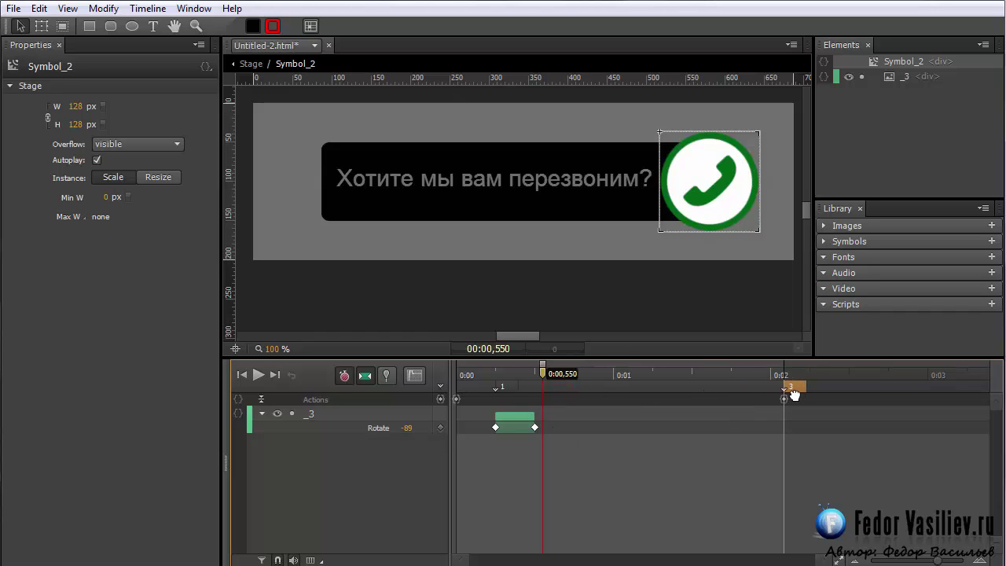
- Insert a label named "7" at 0:01,750 in Symbol_2's timeline and return to the main Stage
drag(542, 387, 733, 389)
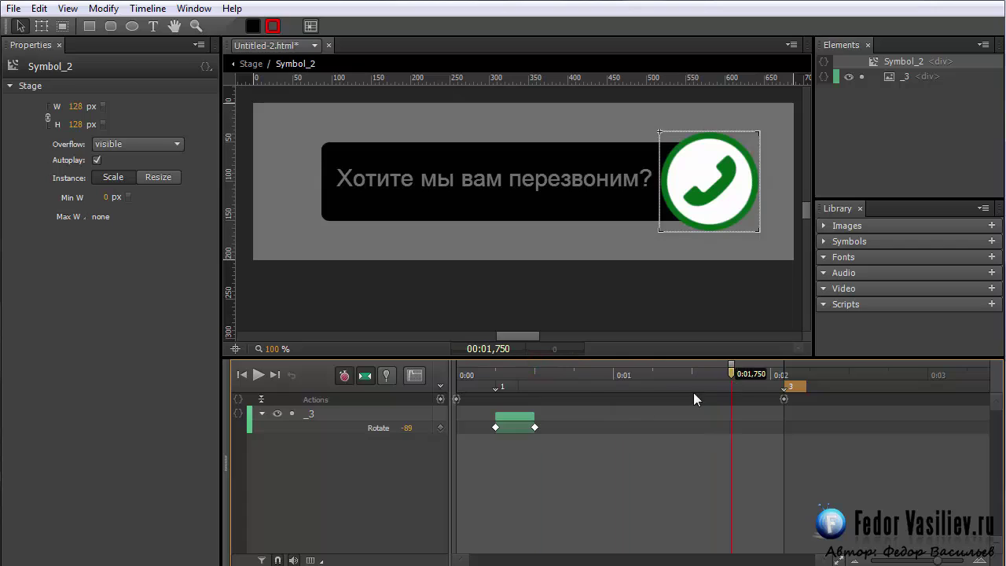
click(441, 385)
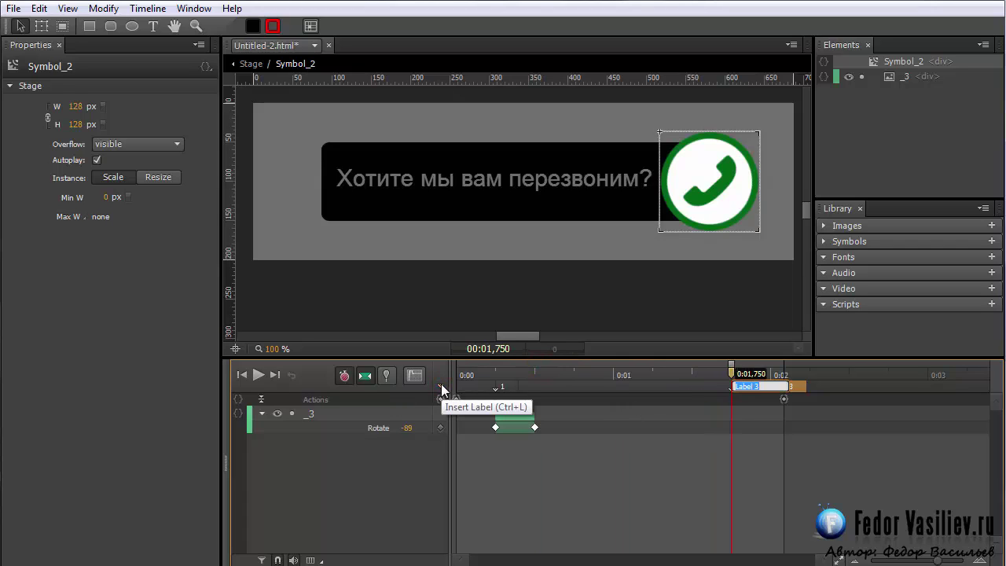
text(7)
key(Return)
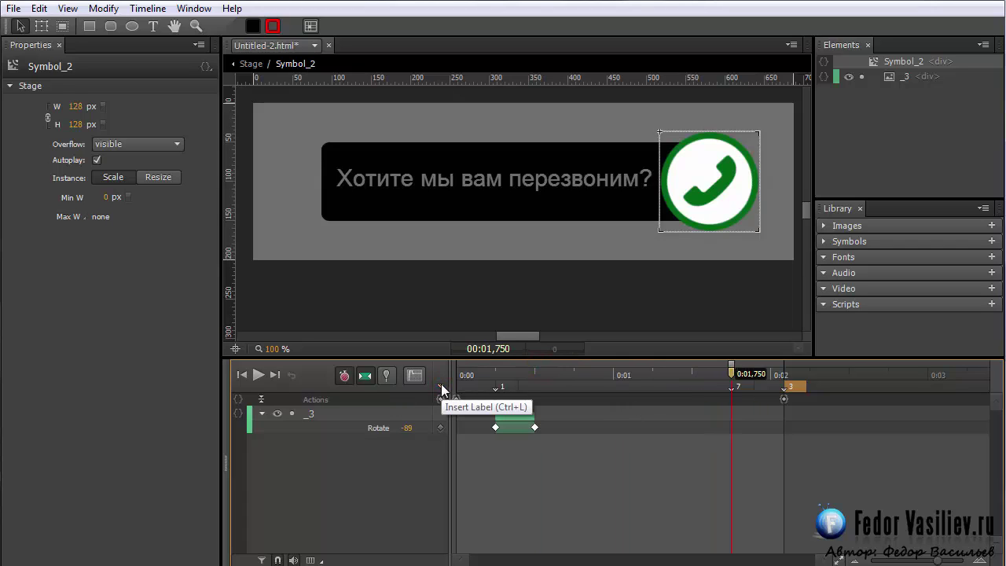
click(249, 63)
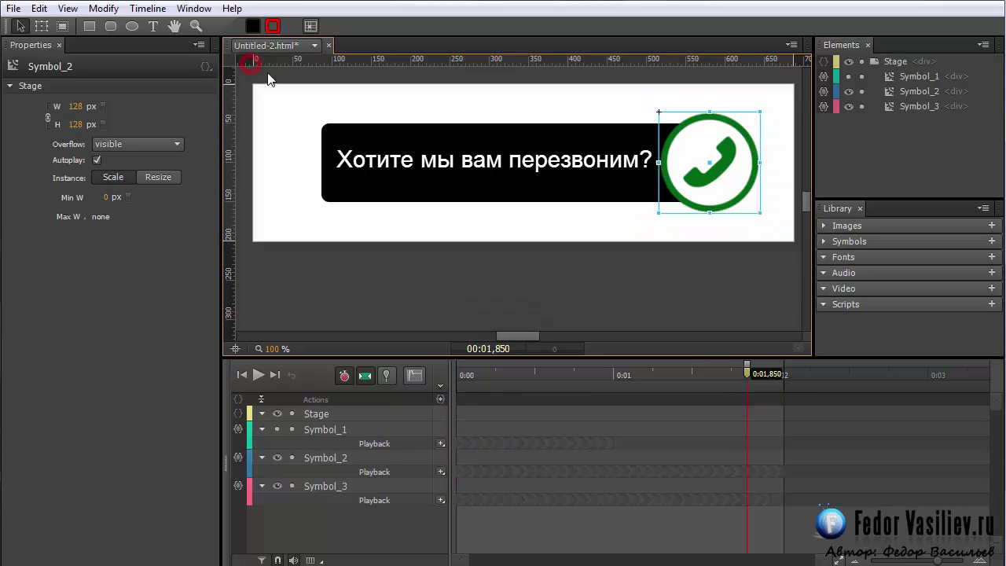
- Add a Play Reverse action targeting Symbol_2 on the Stage to Symbol_3's mouseout code
click(890, 108)
click(822, 106)
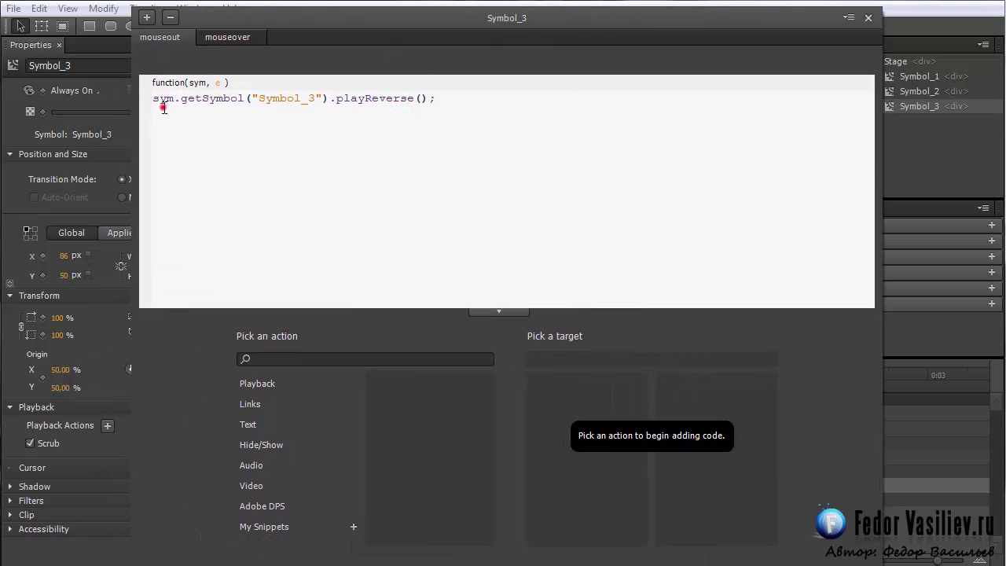
click(257, 384)
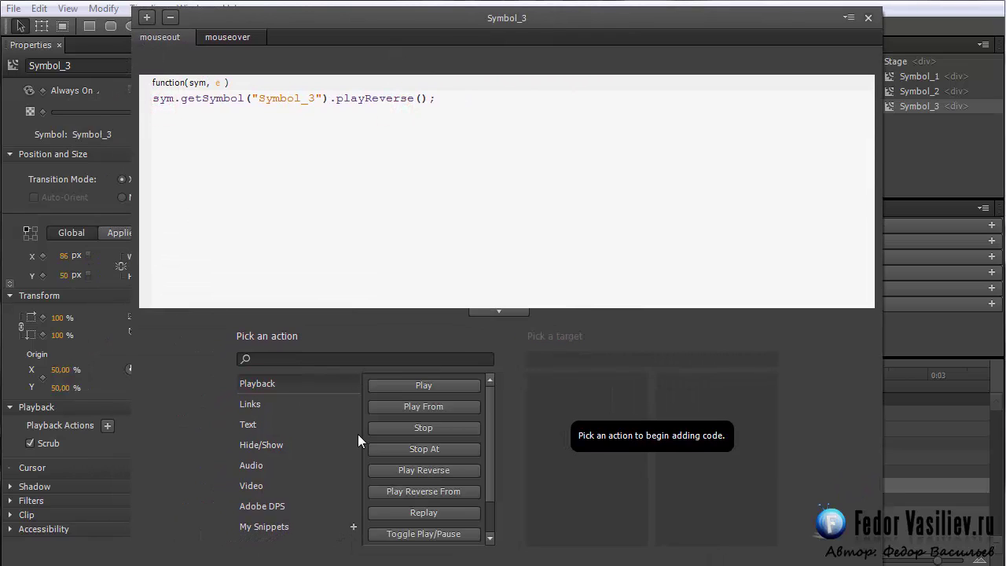
click(414, 469)
click(550, 404)
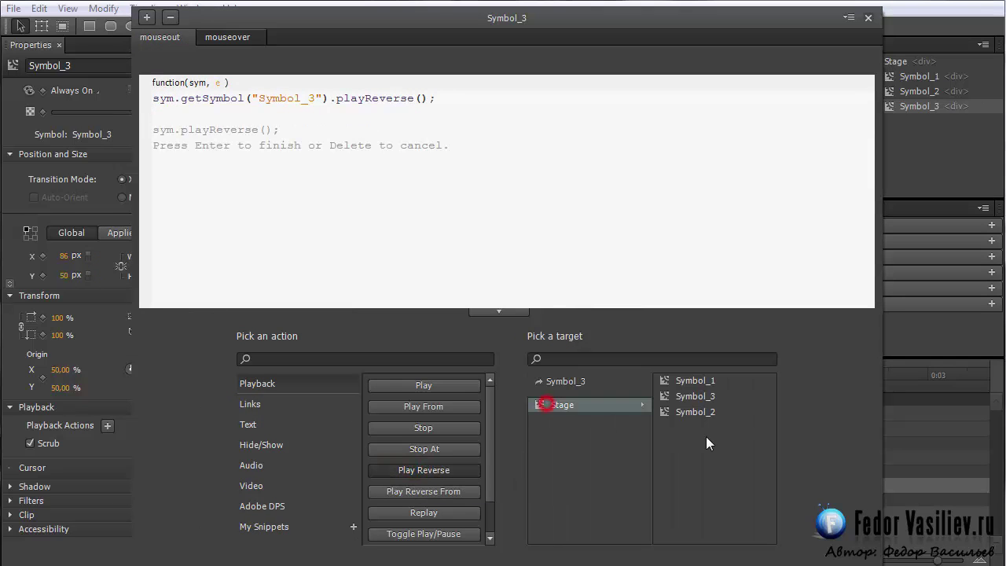
click(664, 412)
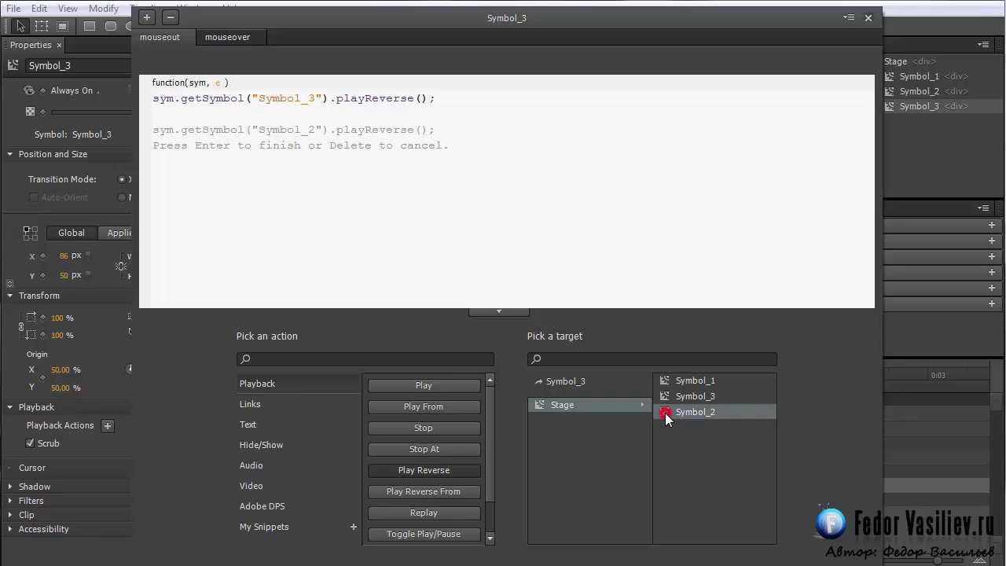
key(Return)
- Make Symbol_2's playReverse call start from label "7", remove the blank line above it and close the code editor
click(423, 130)
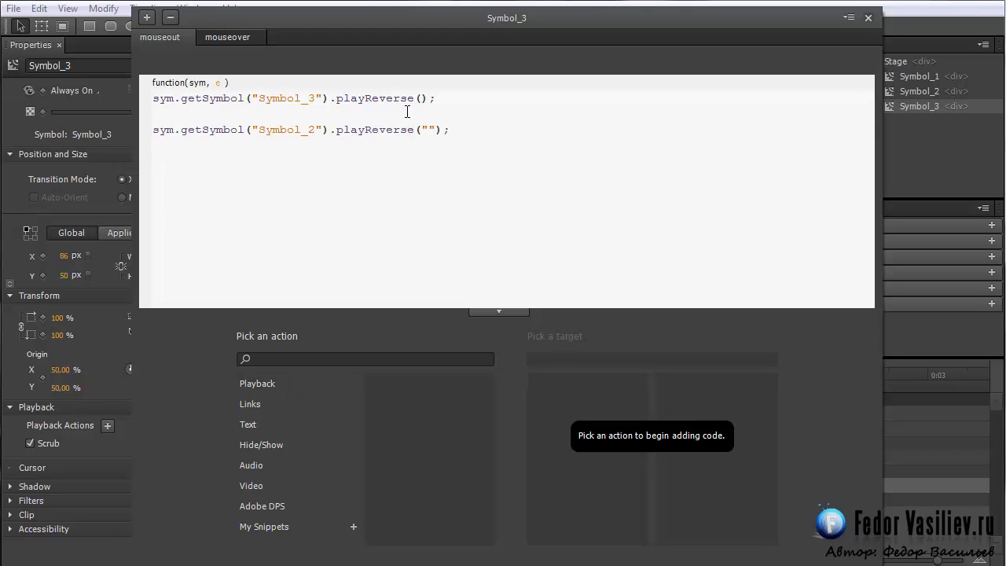
click(433, 128)
text(7)
click(152, 130)
key(BackSpace)
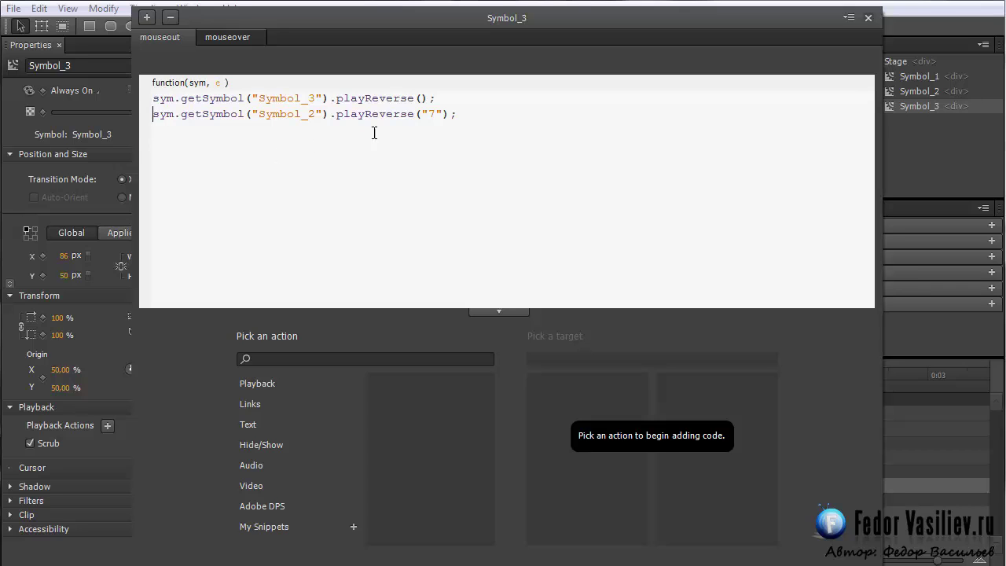
click(868, 17)
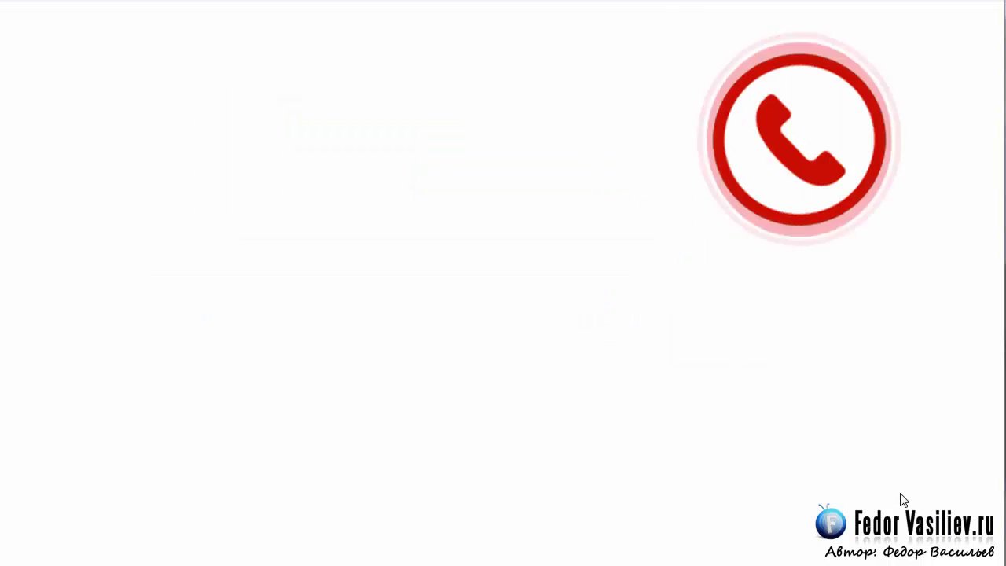
- Preview the composition in the browser and test how the phone button reacts to mouseover and mouseout
mouse_move(803, 129)
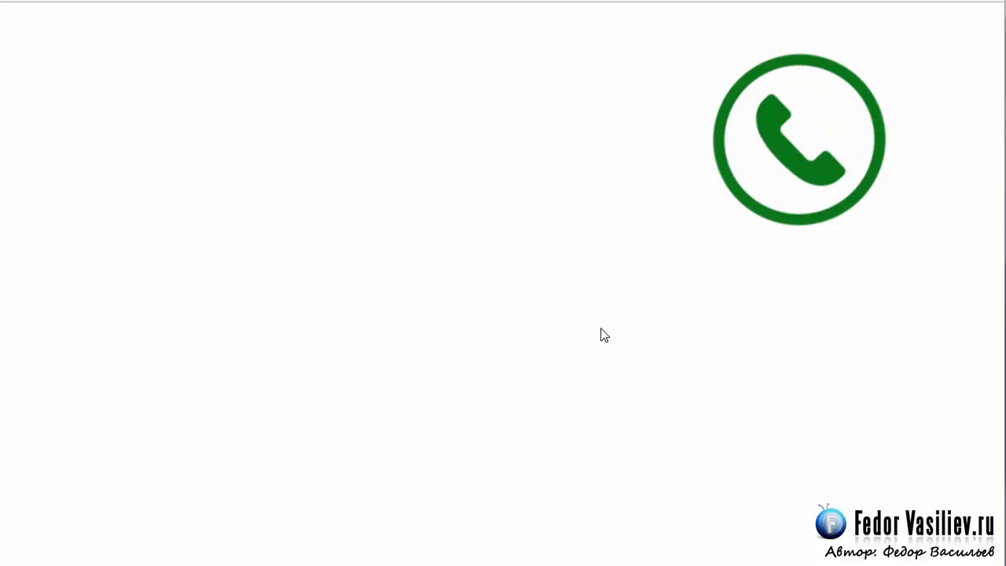
mouse_move(825, 157)
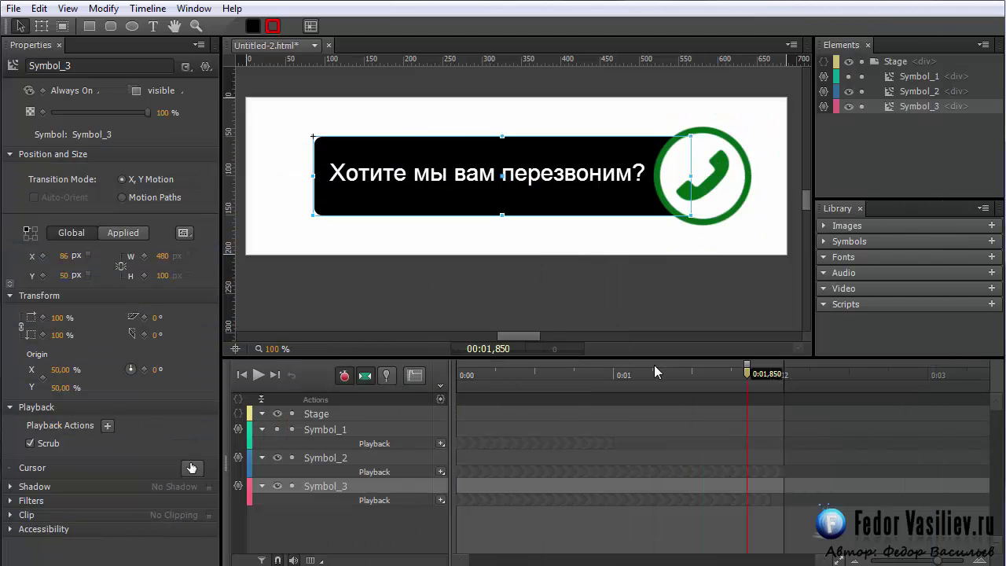
- Move label "7" in Symbol_2's timeline to just before label "3" and preview the composition in the browser
double_click(889, 93)
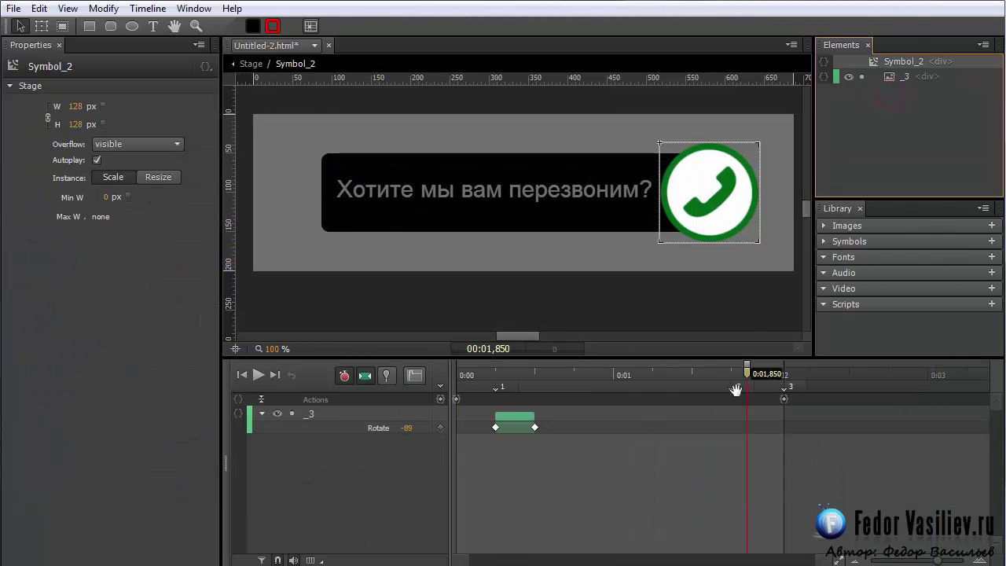
mouse_move(747, 374)
mouse_down()
mouse_move(474, 419)
mouse_move(734, 411)
mouse_move(737, 394)
mouse_move(754, 391)
mouse_move(746, 372)
mouse_up()
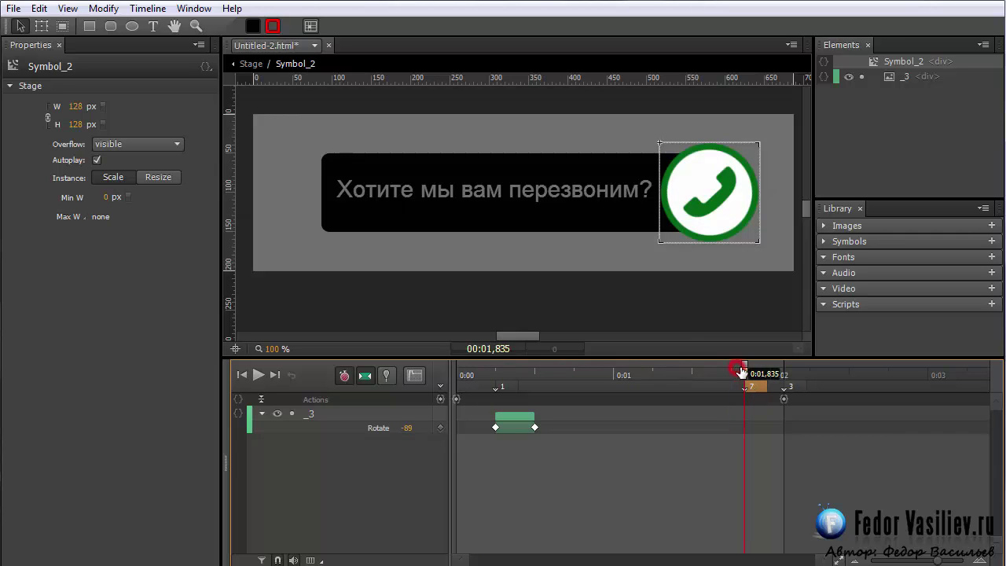
click(251, 64)
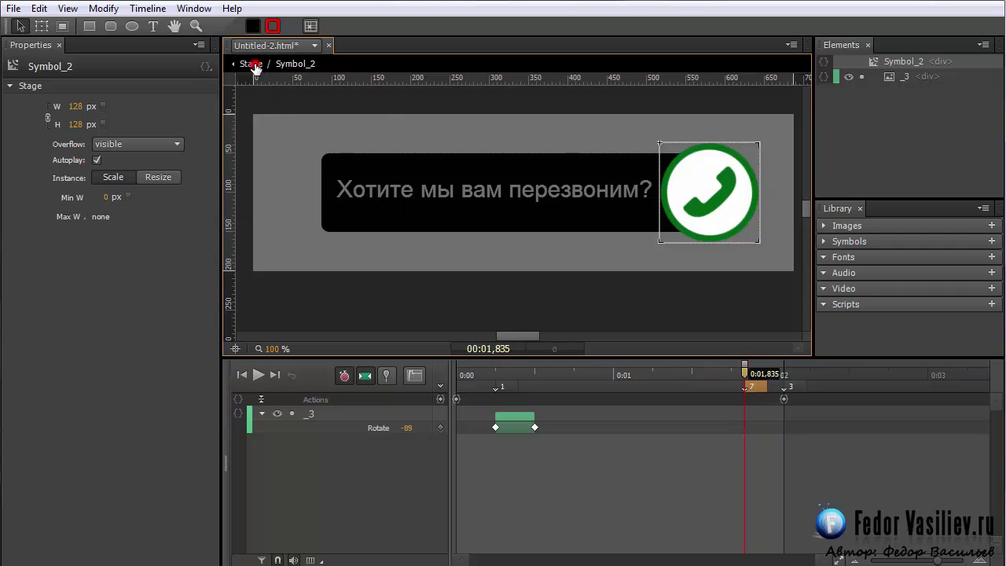
click(756, 387)
drag(760, 388, 775, 388)
key(ctrl+Return)
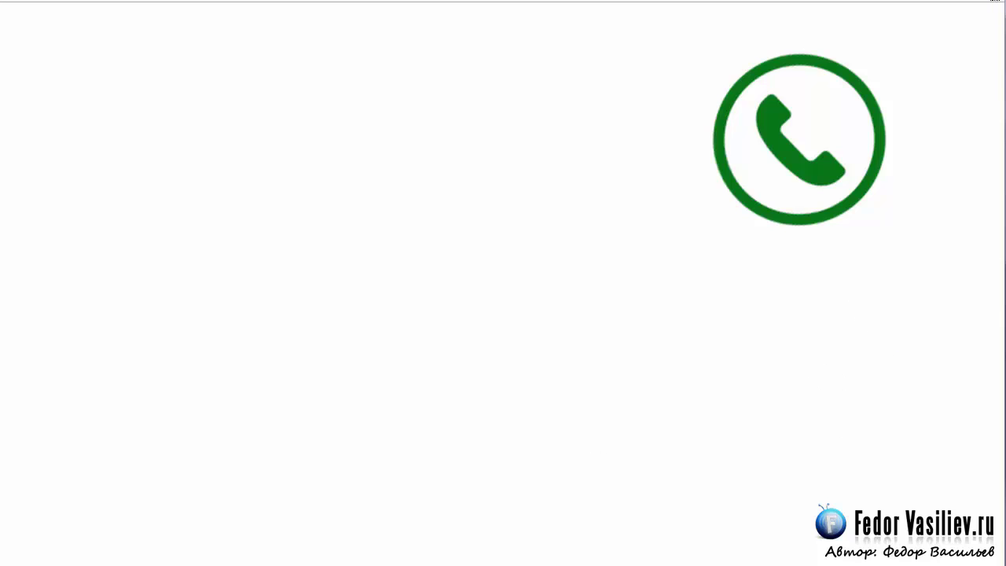
key(alt+Tab)
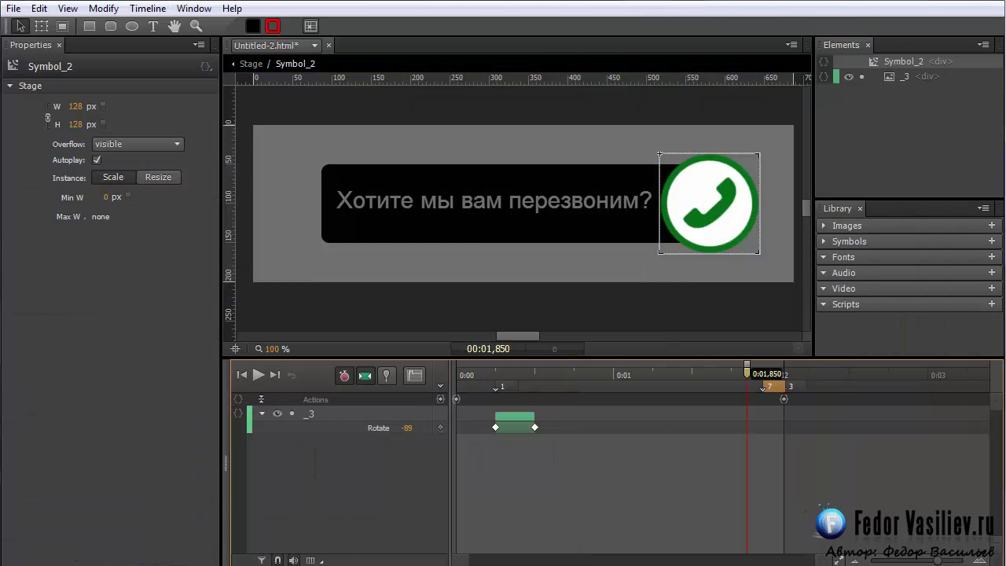
- Open Symbol_1 from the Stage and insert a label named "8" at 0:01,250 in its timeline
click(251, 64)
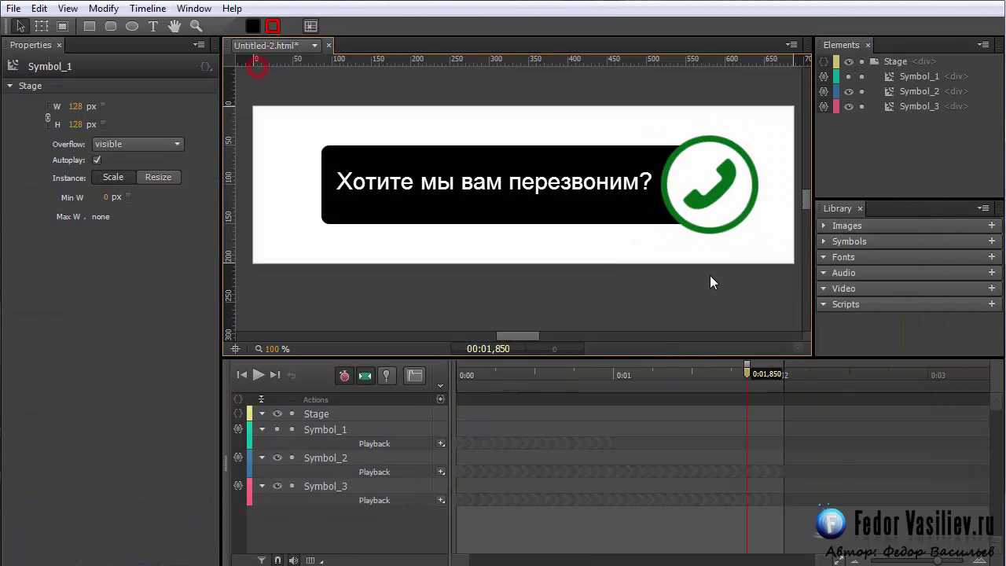
click(904, 76)
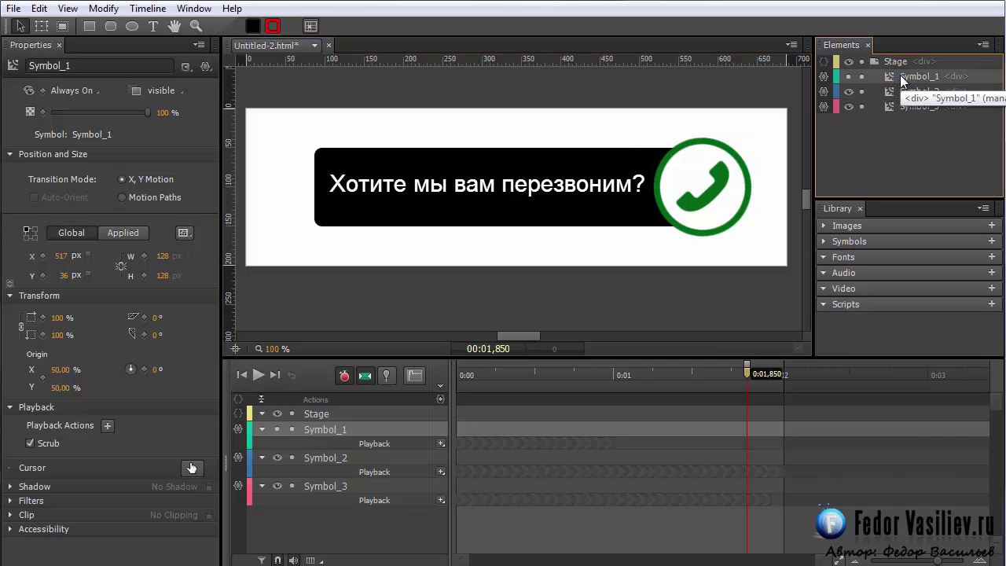
double_click(889, 76)
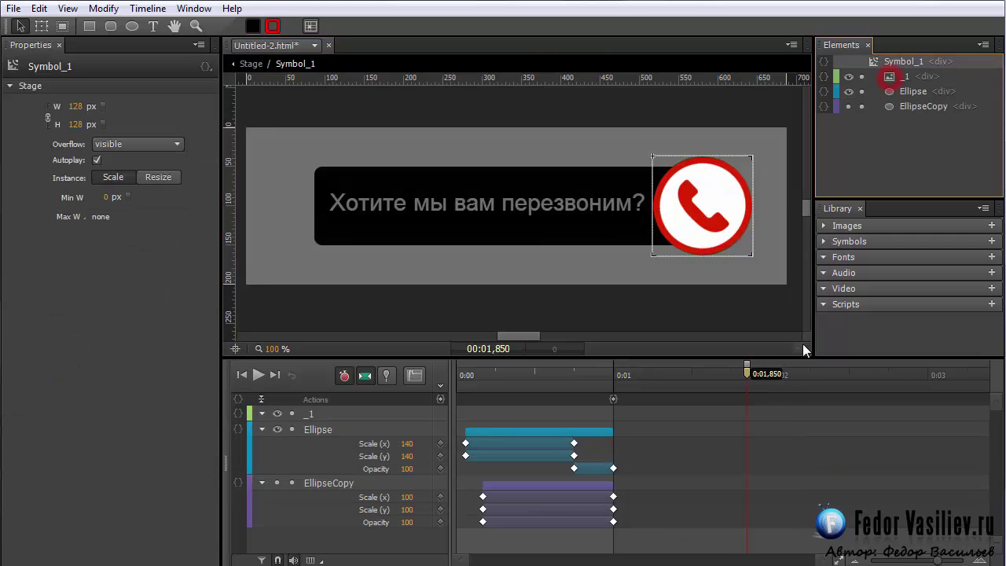
drag(732, 367, 655, 385)
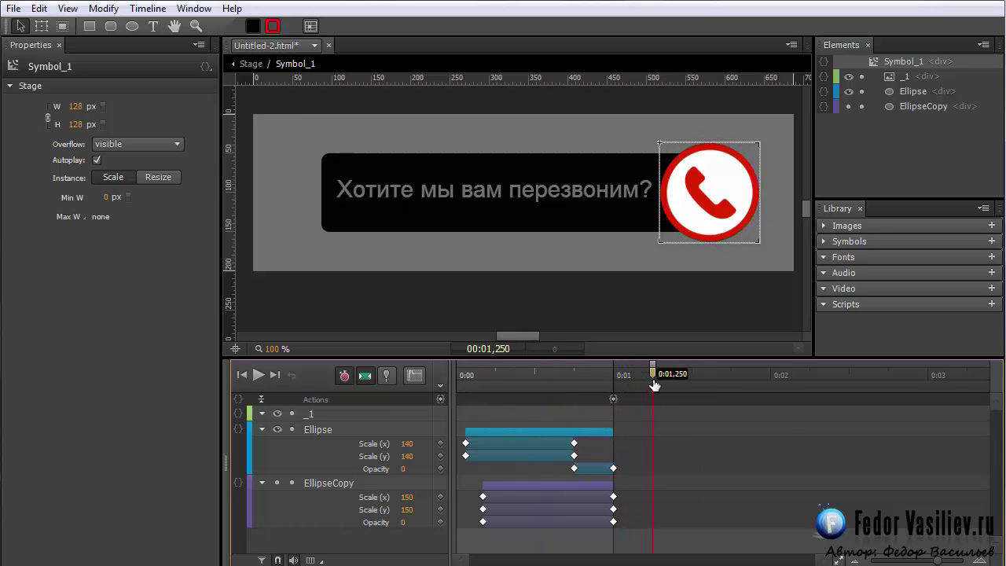
click(441, 388)
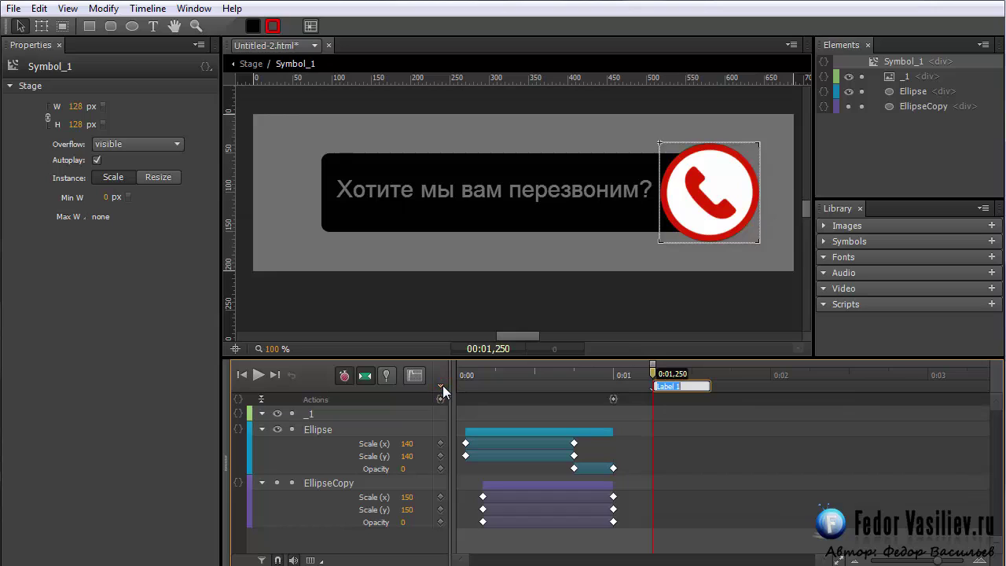
key(Escape)
- Add a trigger at 0:03,045 in Symbol_1's timeline with a Show action targeting Symbol_1, replacing the placeholder comment, and close the code editor
drag(653, 374, 937, 376)
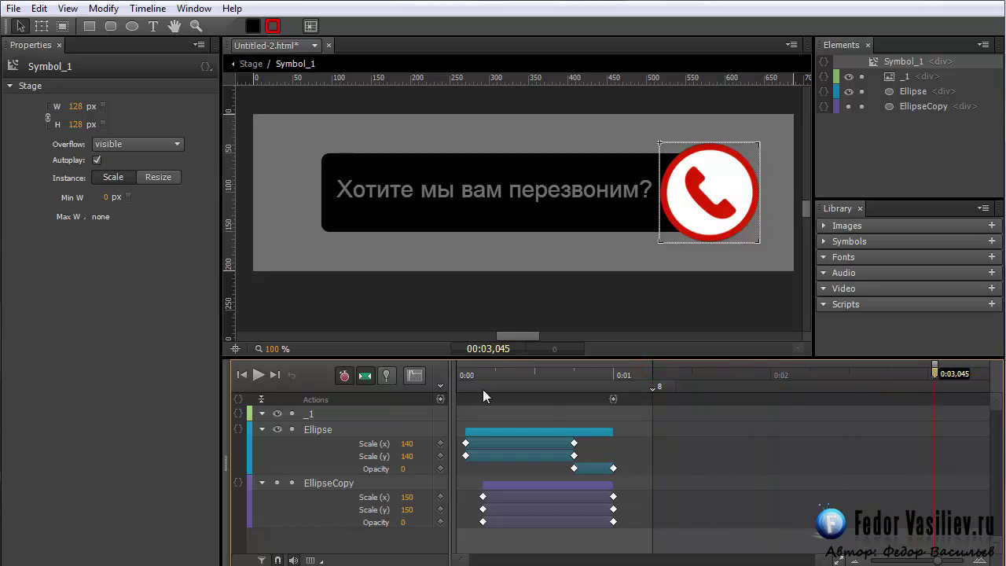
click(440, 398)
drag(362, 143, 412, 7)
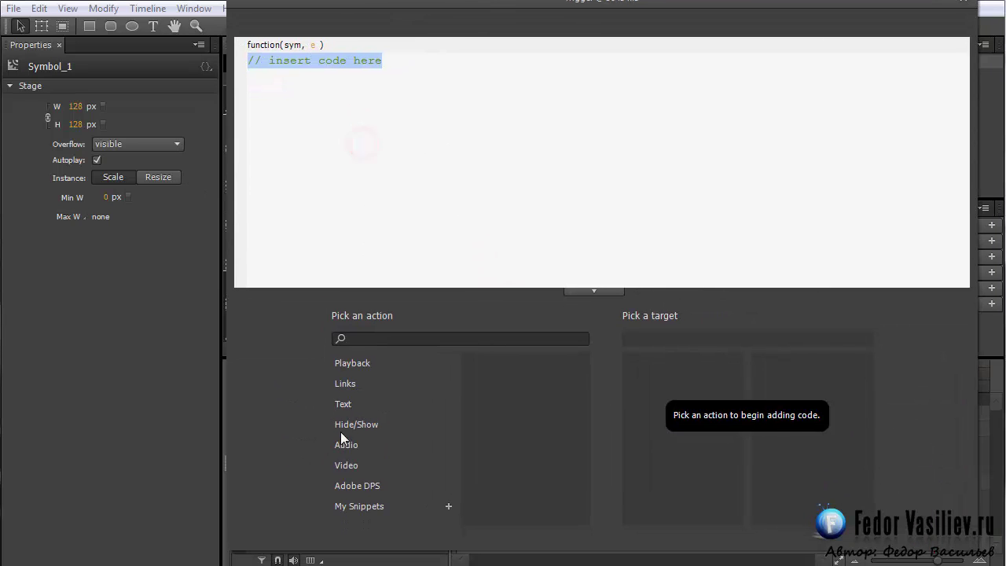
click(338, 421)
click(510, 389)
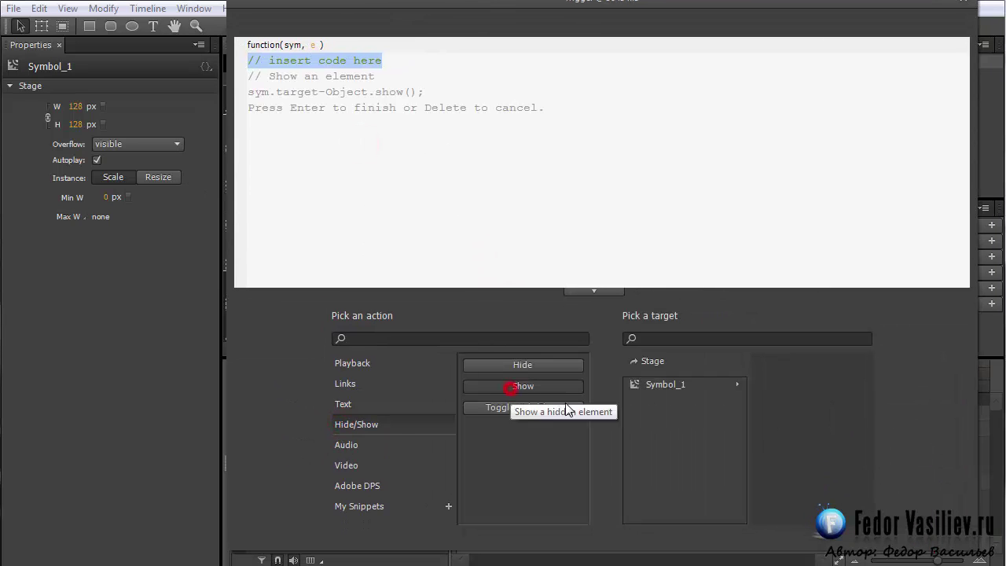
click(636, 384)
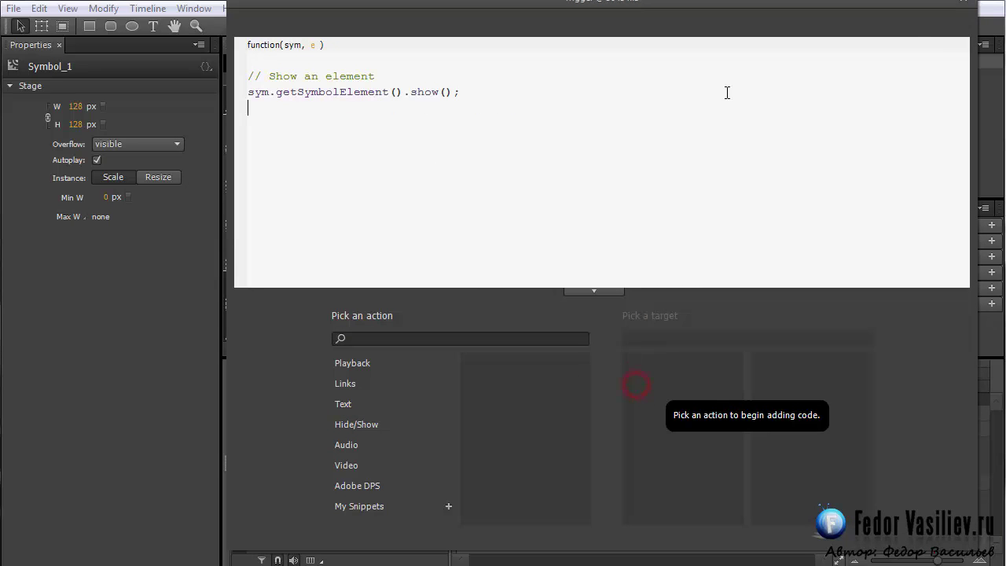
click(963, 4)
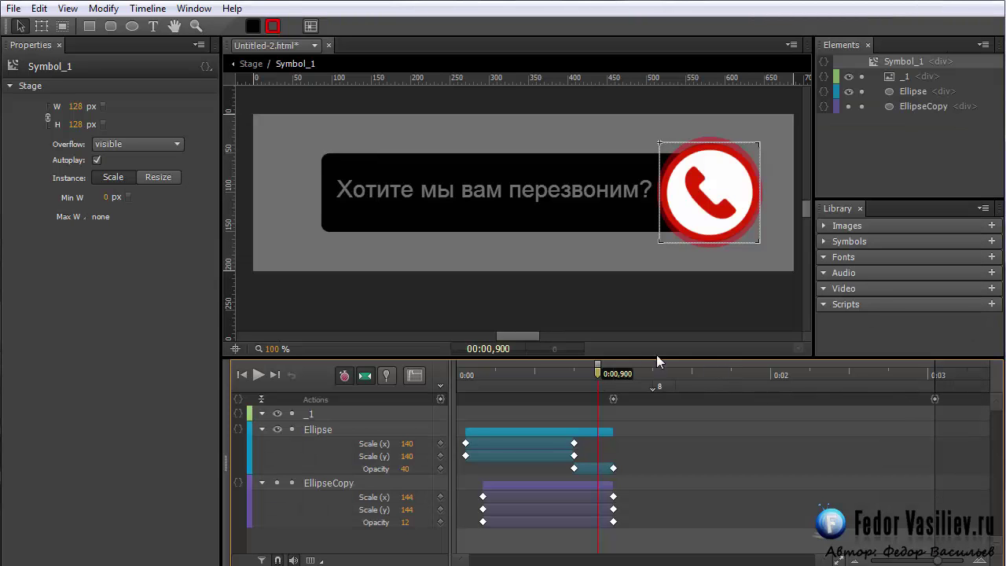
- Scrub Symbol_1's timeline around label "8" and the last trigger, and inspect the code of the trigger at 1000 ms
drag(601, 375, 653, 378)
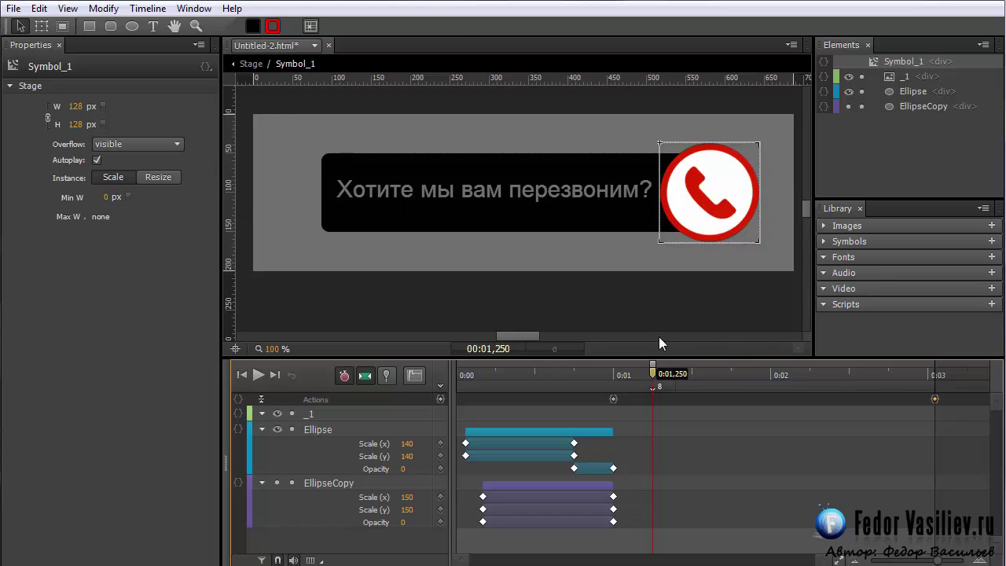
drag(662, 370, 934, 399)
key(Right)
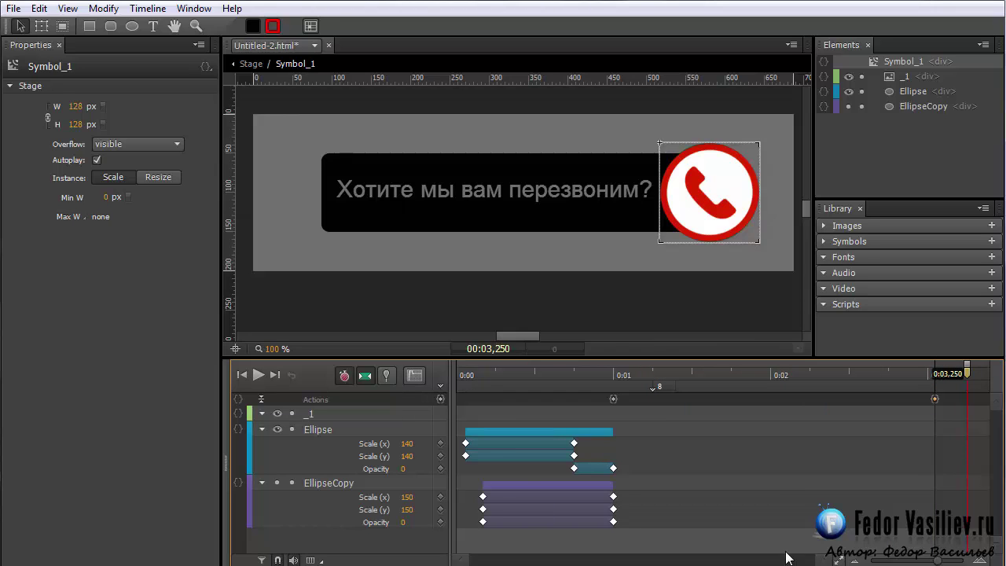
click(614, 399)
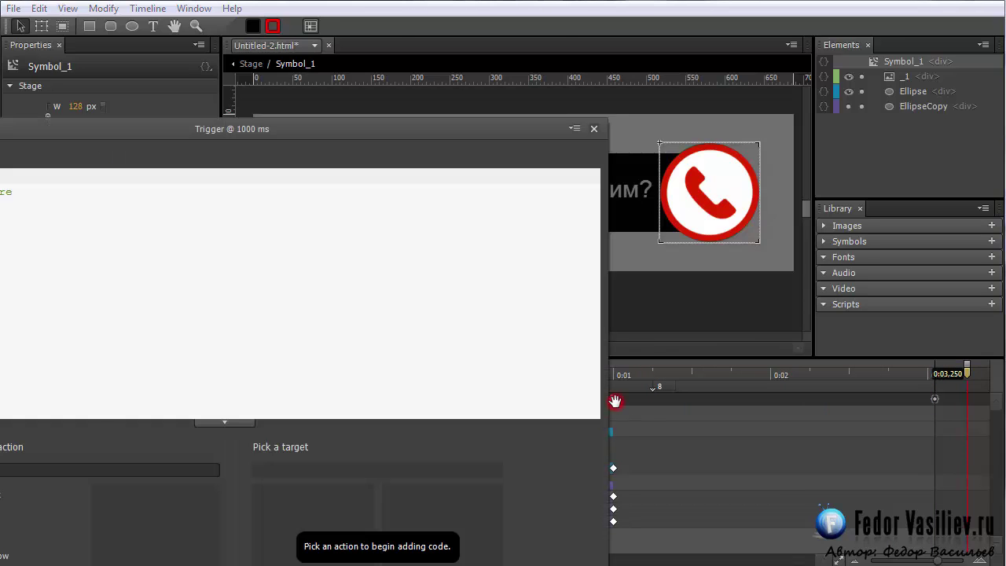
click(593, 128)
drag(570, 374, 593, 374)
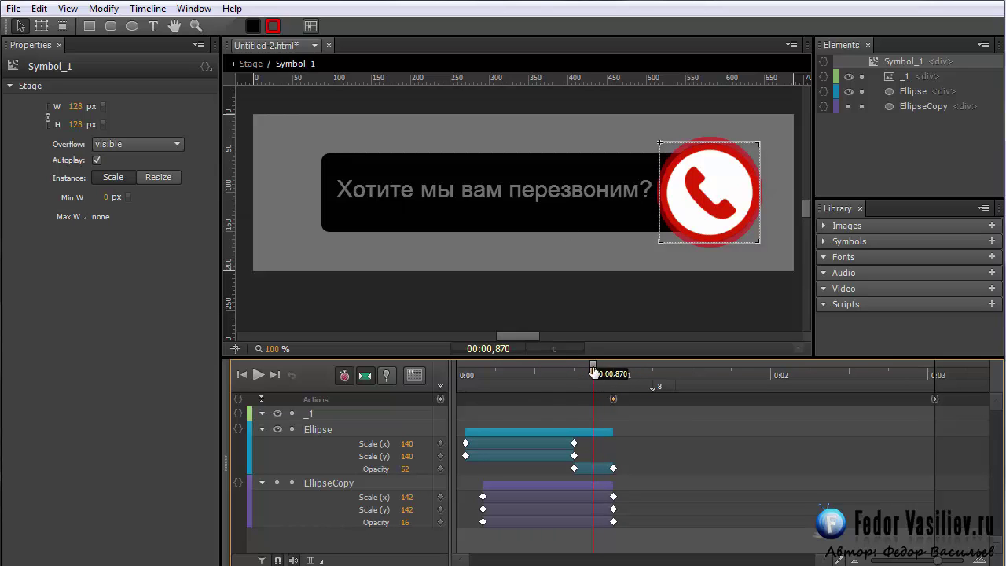
- Scrub Symbol_1's timeline back to 0:00,595 and forward to label "8", and return to the Stage
drag(595, 375, 550, 375)
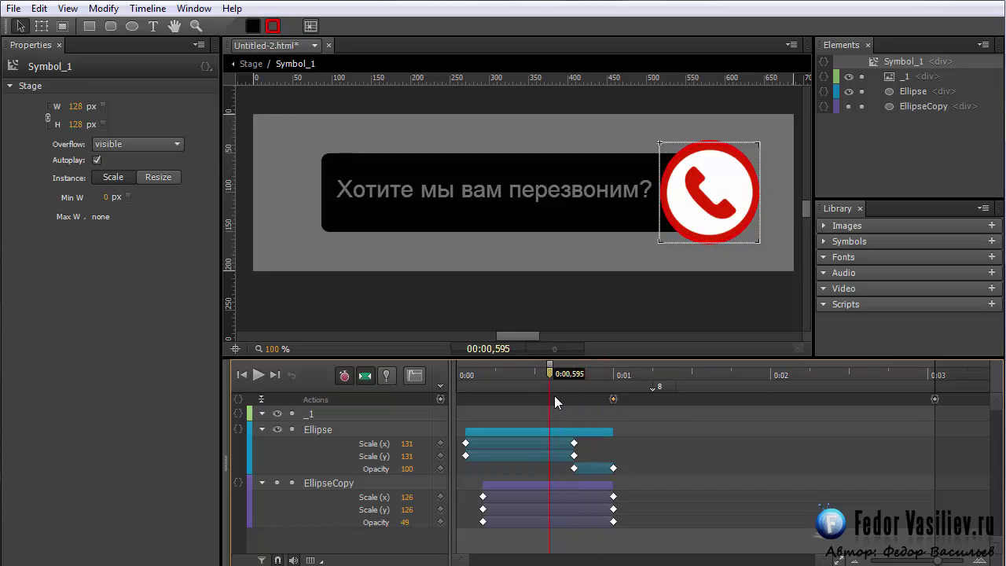
click(653, 374)
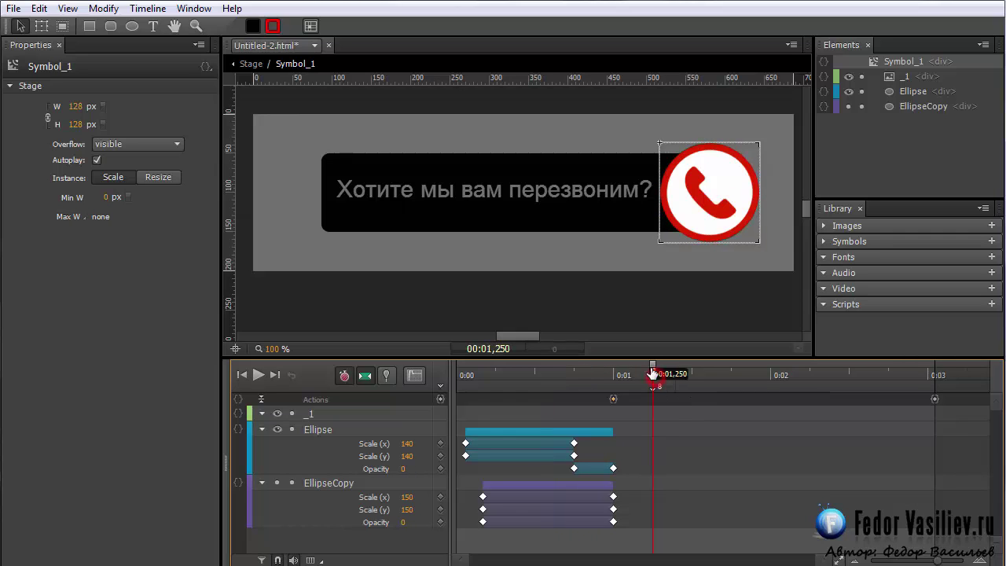
click(245, 65)
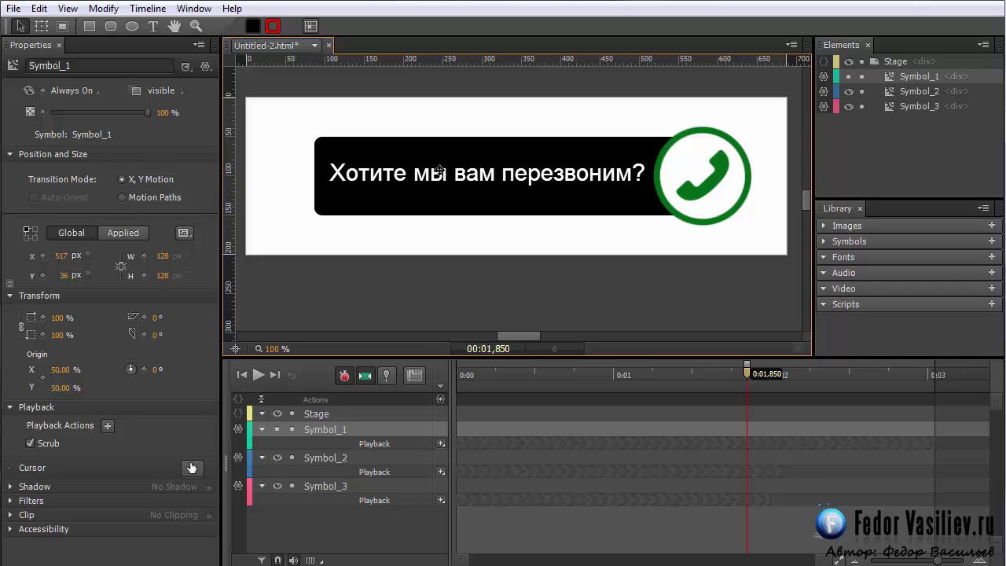
- Add a Play action targeting Symbol_1 to the mouseout code of Symbol_3
click(399, 172)
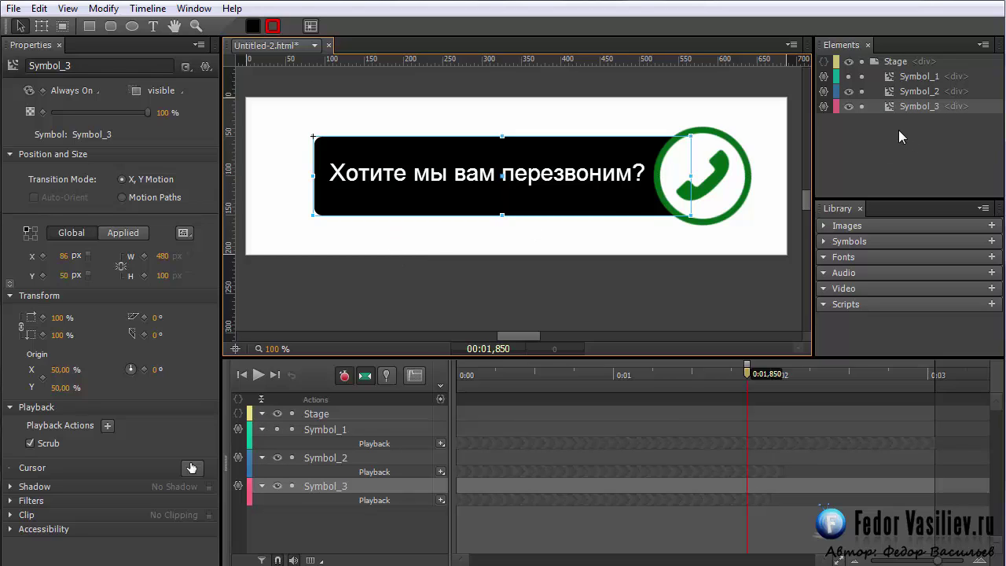
click(823, 106)
drag(470, 113, 571, 26)
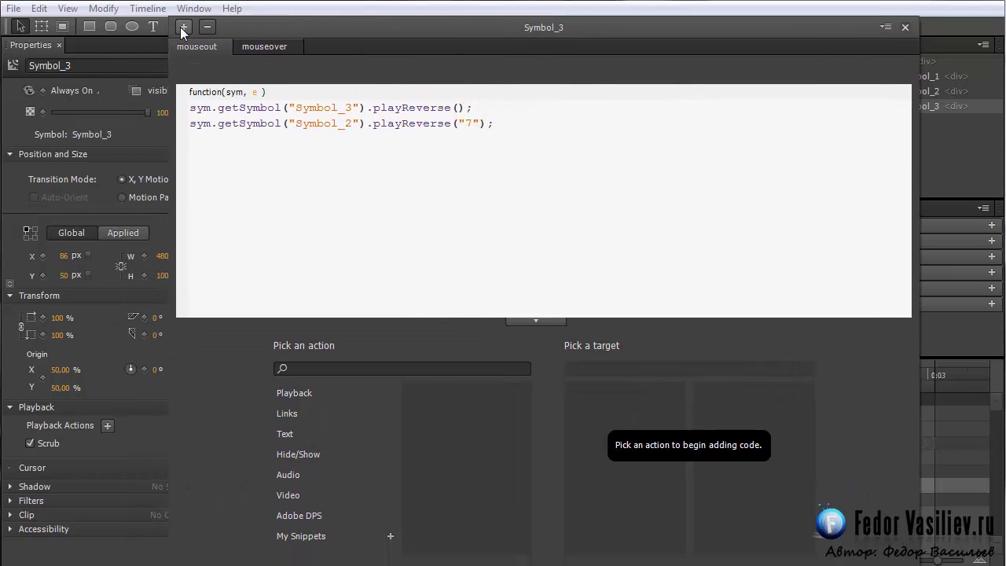
click(211, 136)
click(297, 398)
click(440, 397)
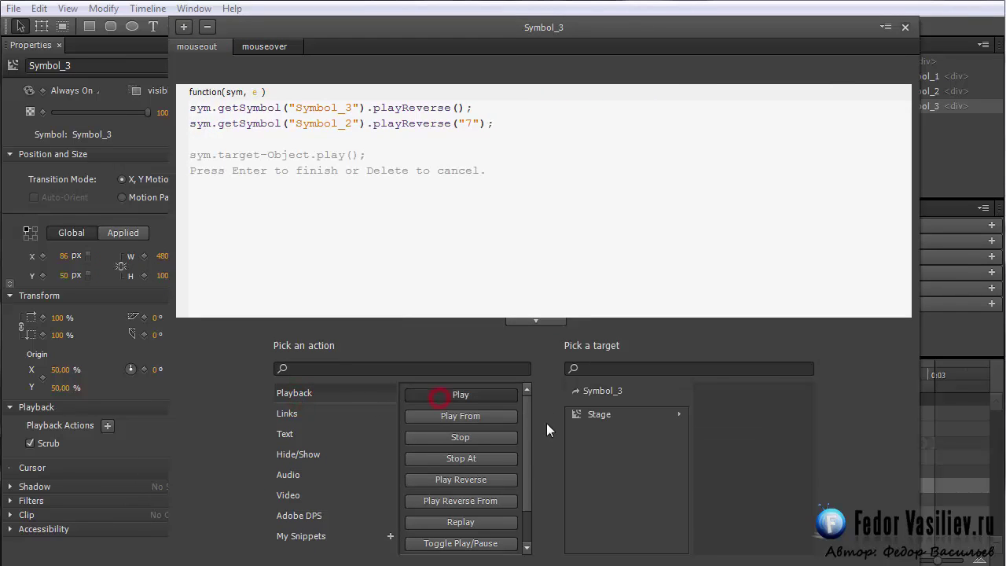
click(588, 416)
click(702, 390)
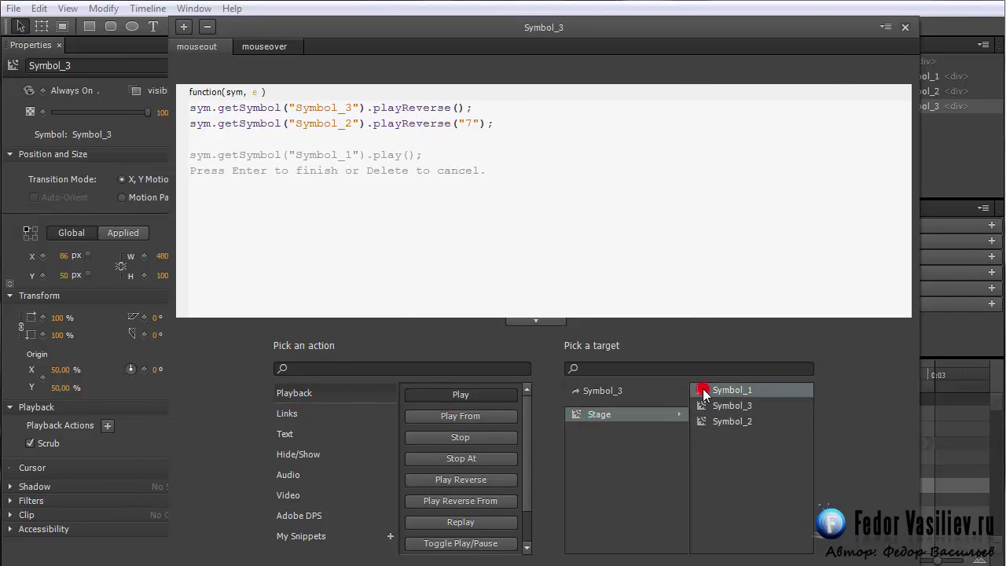
key(Return)
- Enter a quoted label as the argument of Symbol_1's play call, close the code editor and preview the composition in the browser
click(407, 156)
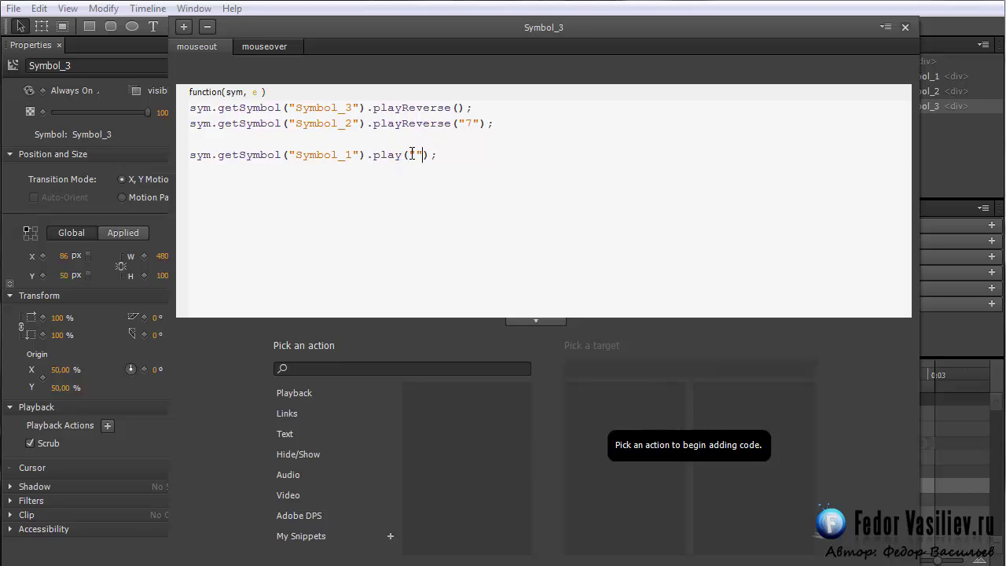
text(5)
click(905, 28)
key(ctrl+Return)
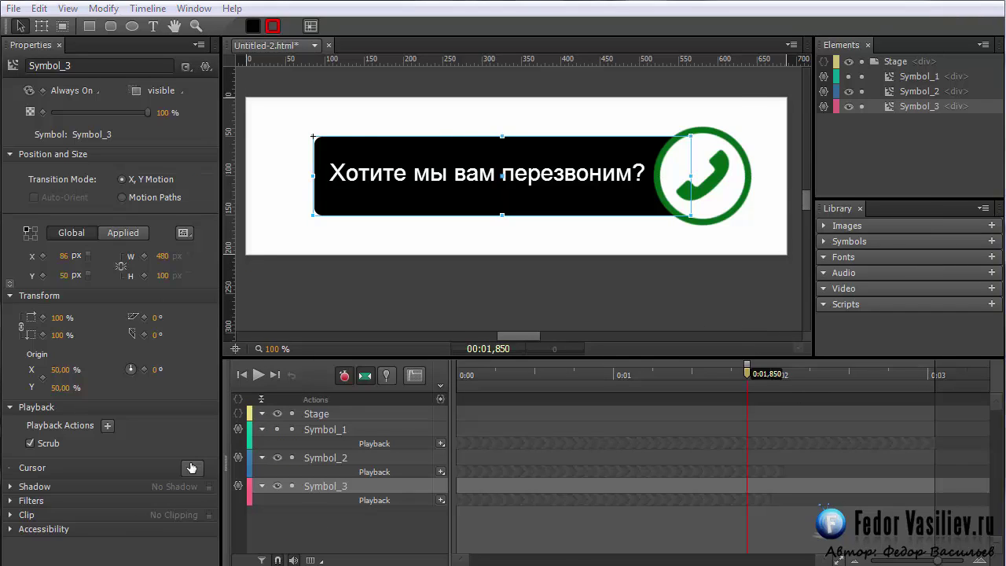
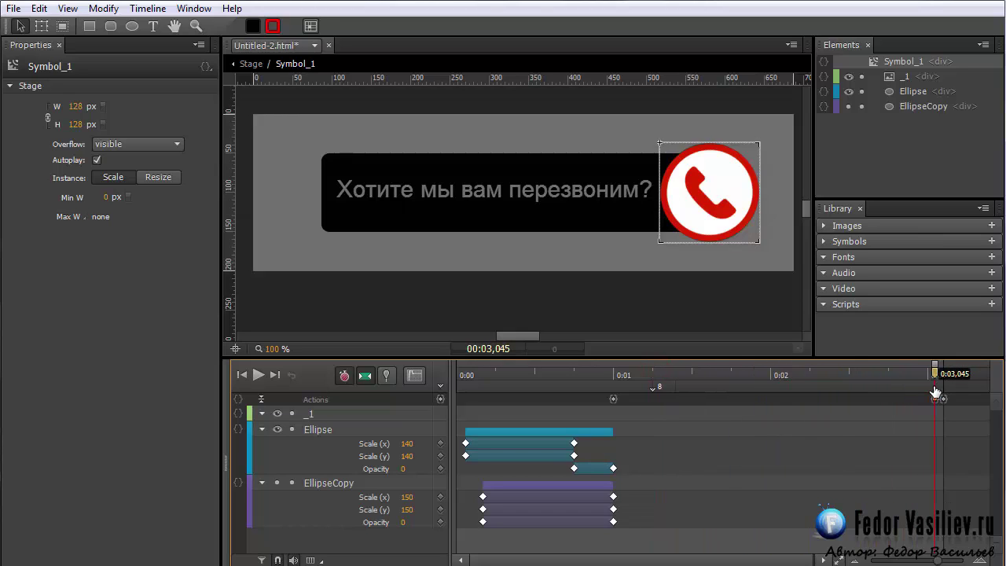
- Return Symbol_1's playhead to 0:00, test the button's hover in a browser preview and return to the Stage
key(Home)
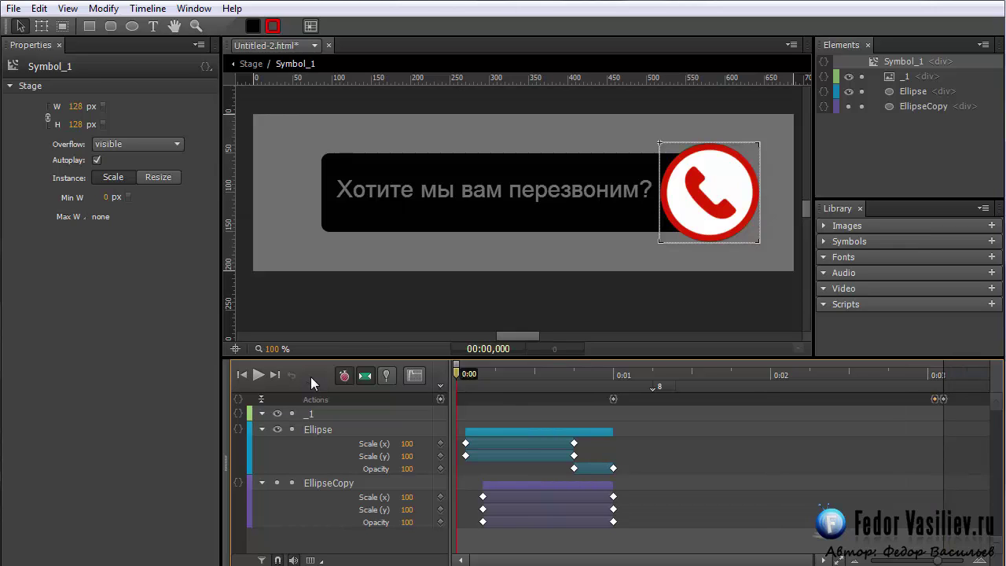
key(ctrl+Return)
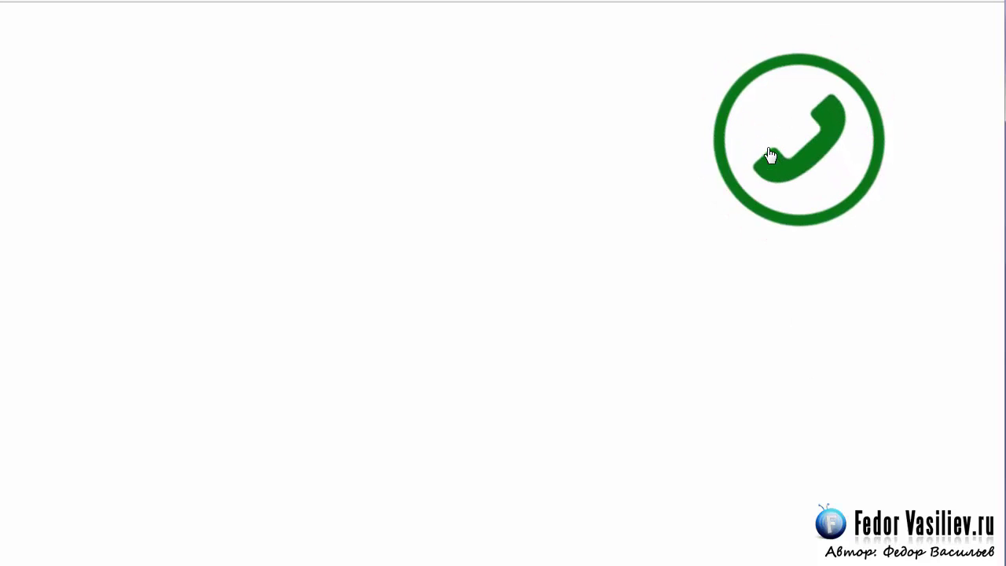
mouse_move(770, 155)
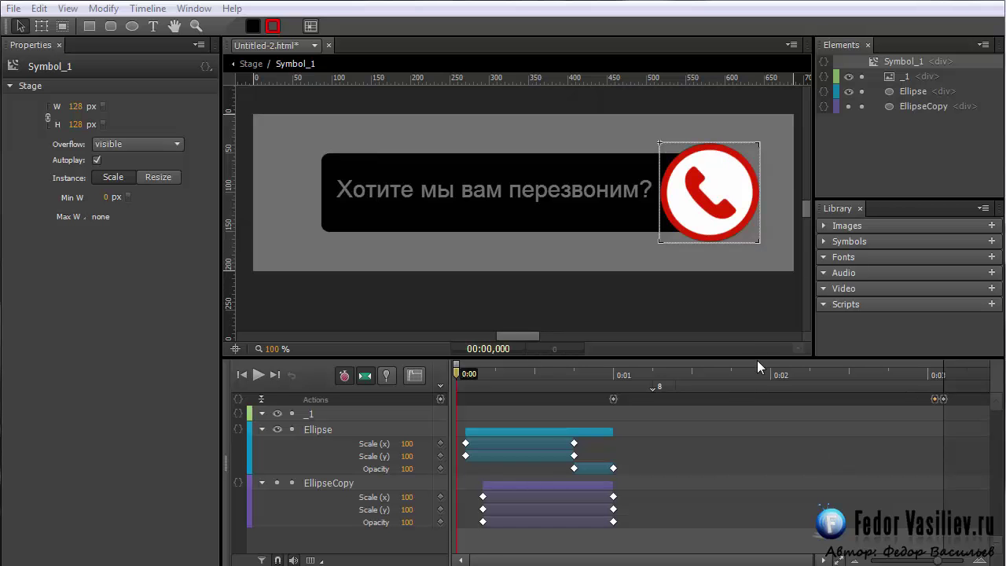
click(251, 64)
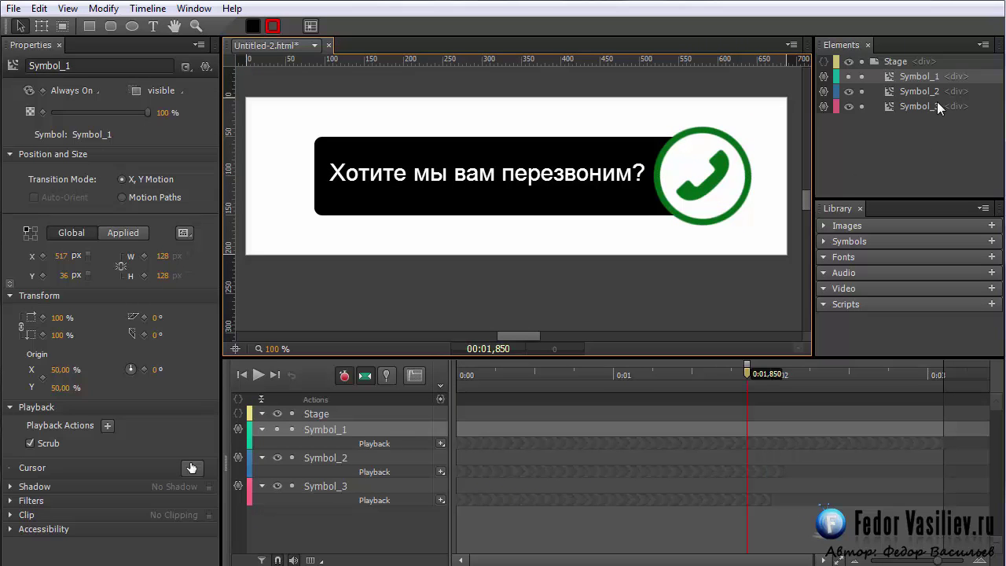
- Add a click event to Symbol_3 with a Link in Same Window action, highlight its placeholder URL and close the code editor
click(897, 107)
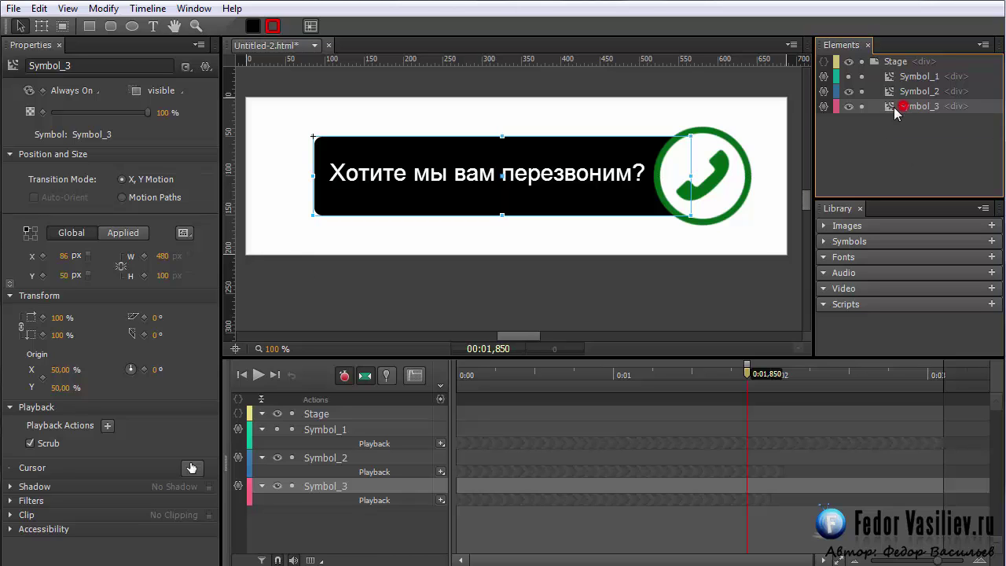
click(823, 106)
drag(365, 111, 412, 15)
click(139, 11)
click(188, 12)
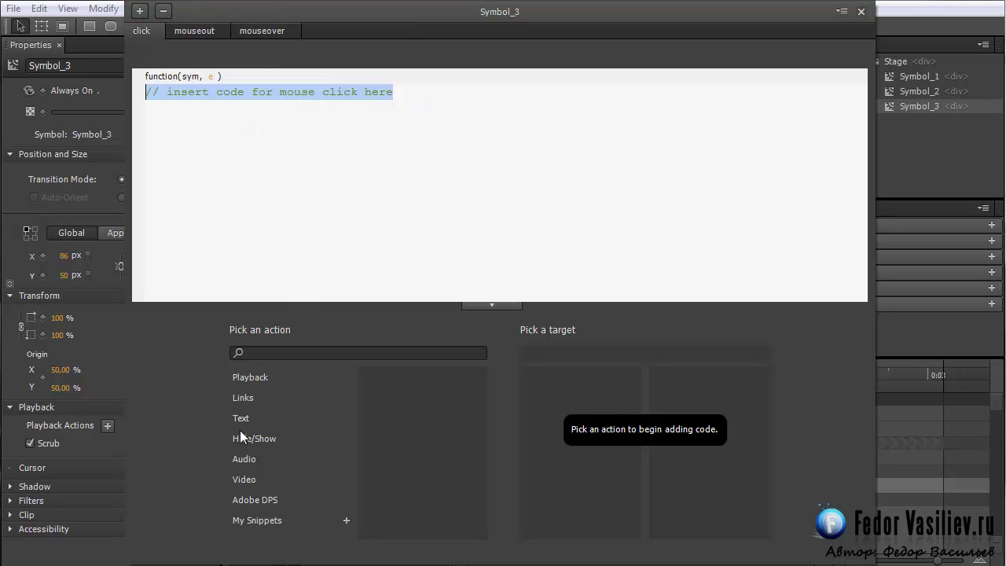
click(245, 397)
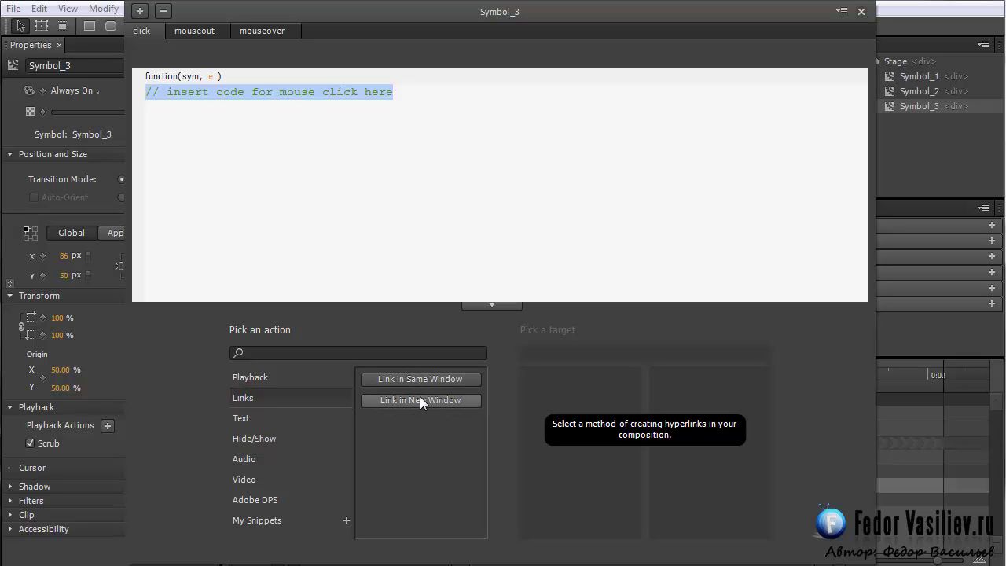
click(413, 378)
click(317, 145)
drag(379, 142, 241, 146)
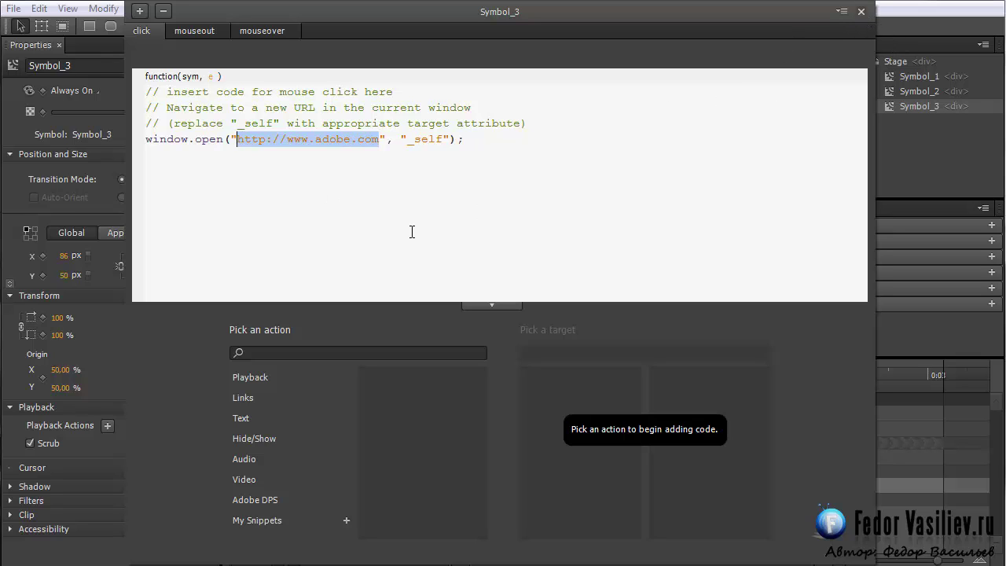
click(861, 12)
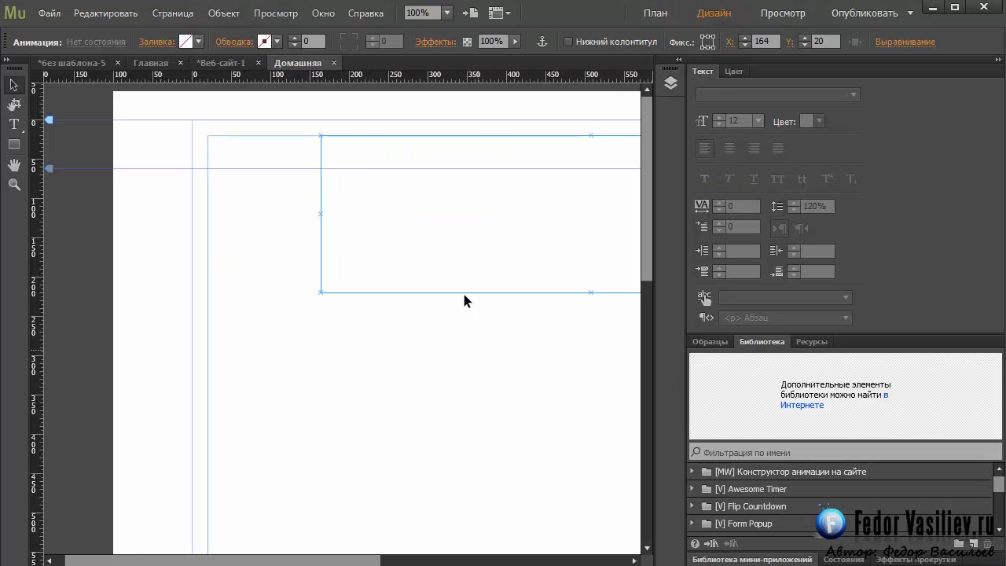
- Switch to Adobe Muse and examine the Домашняя page from its header down to the video course image
scroll(395, 481, left, 7)
click(386, 248)
drag(233, 560, 264, 562)
drag(649, 272, 641, 415)
scroll(641, 415, down, 3)
scroll(639, 336, right, 3)
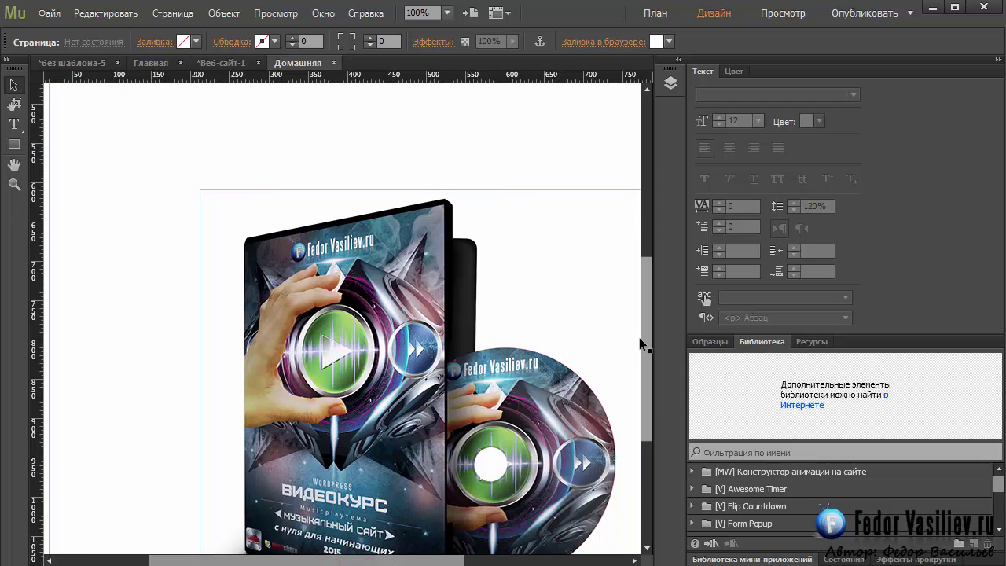
drag(644, 341, 651, 176)
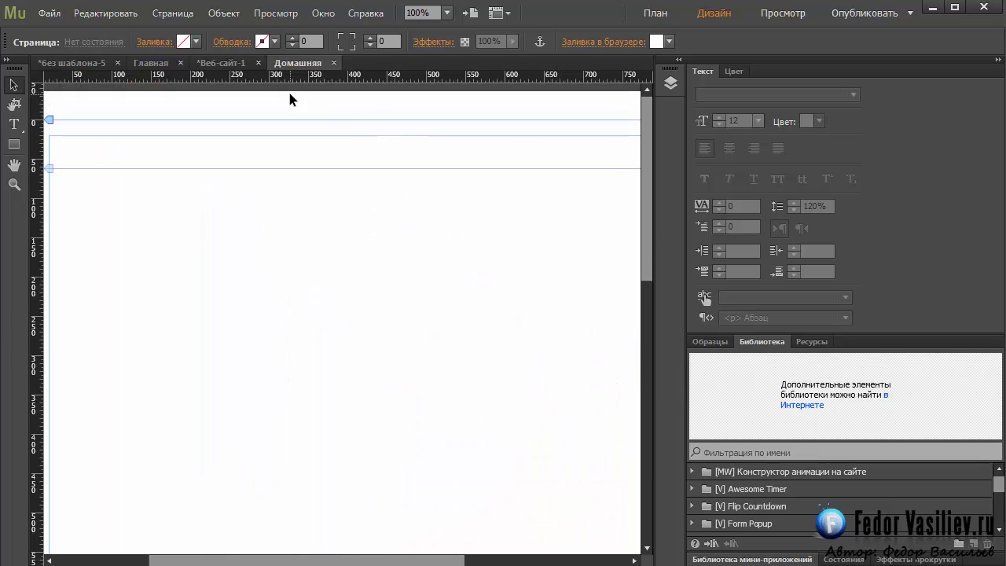
drag(304, 81, 274, 75)
scroll(300, 441, down, 10)
scroll(285, 391, down, 3)
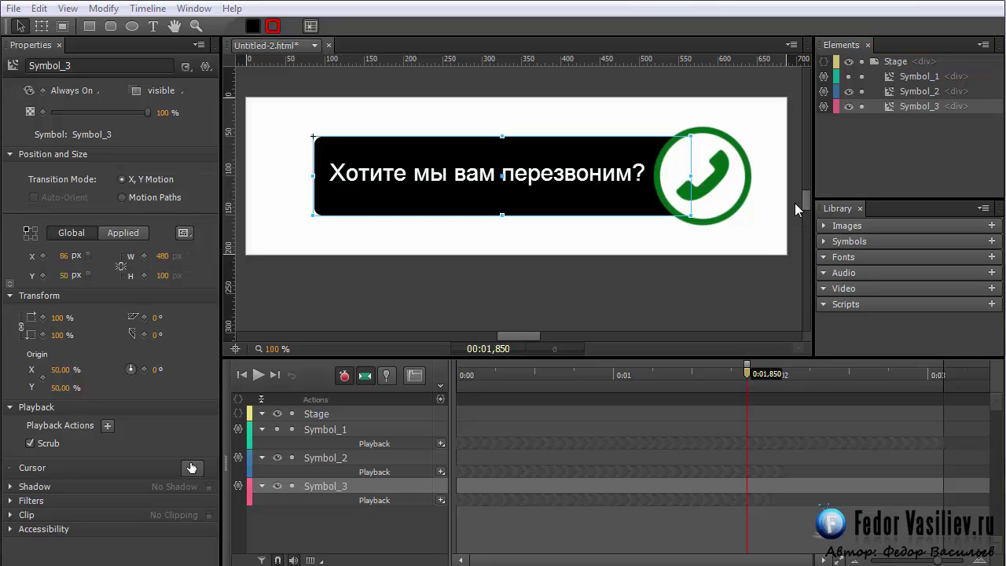
- Replace Symbol_3's click code in Edge Animate with window.parent.$("html, body").animate({ scrollTop: "1000px" },500);
click(824, 108)
drag(498, 119, 610, 41)
drag(542, 161, 198, 115)
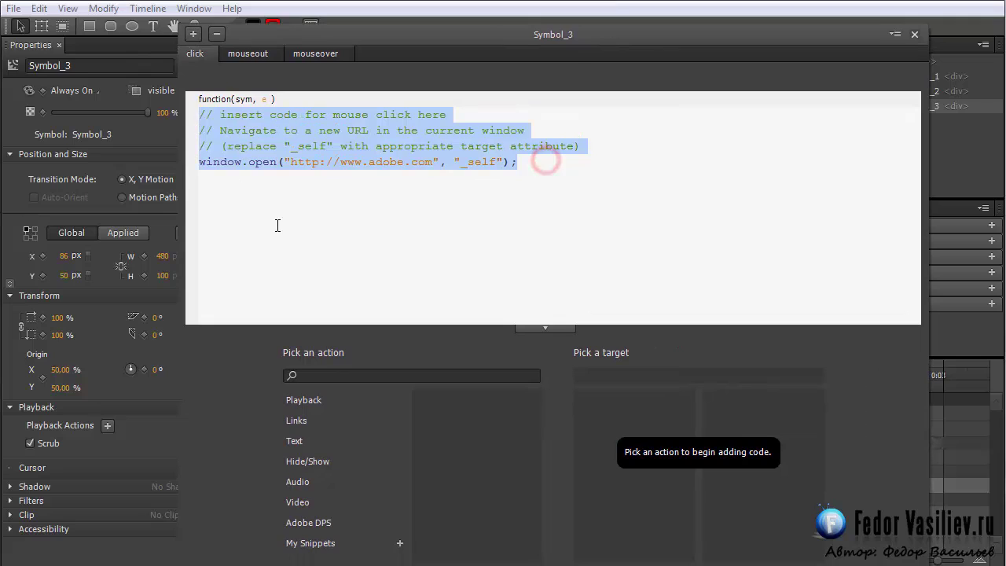
key(BackSpace)
right_click(258, 125)
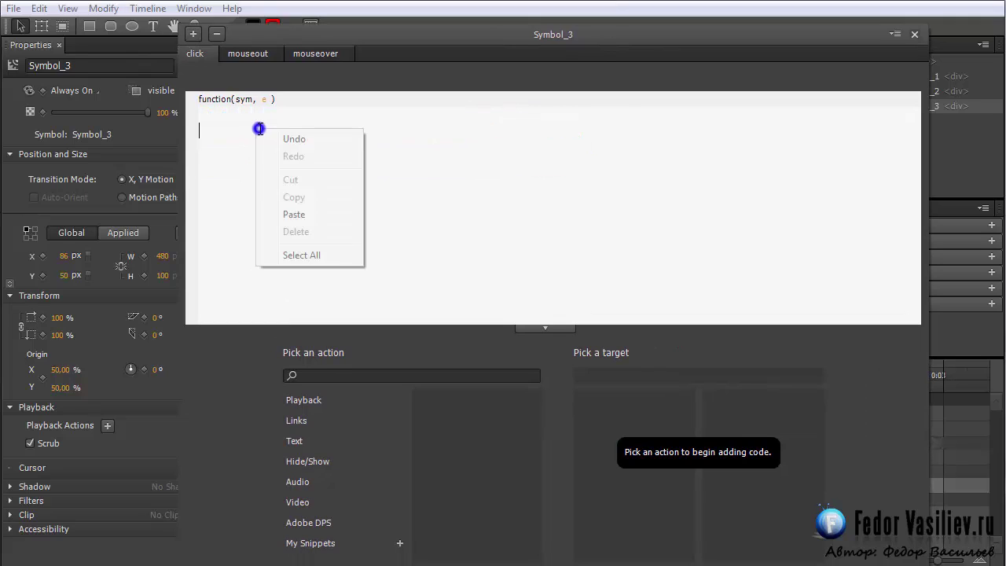
click(222, 115)
right_click(223, 117)
click(260, 203)
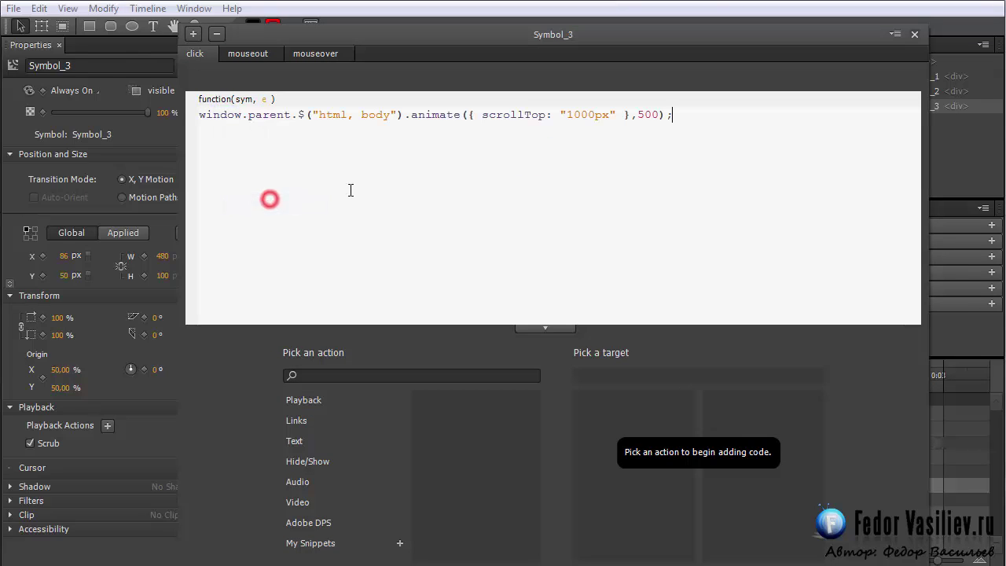
- Examine the scrollTop property and its 1000px value in Symbol_3's click code, and close the code editor
drag(482, 117, 547, 119)
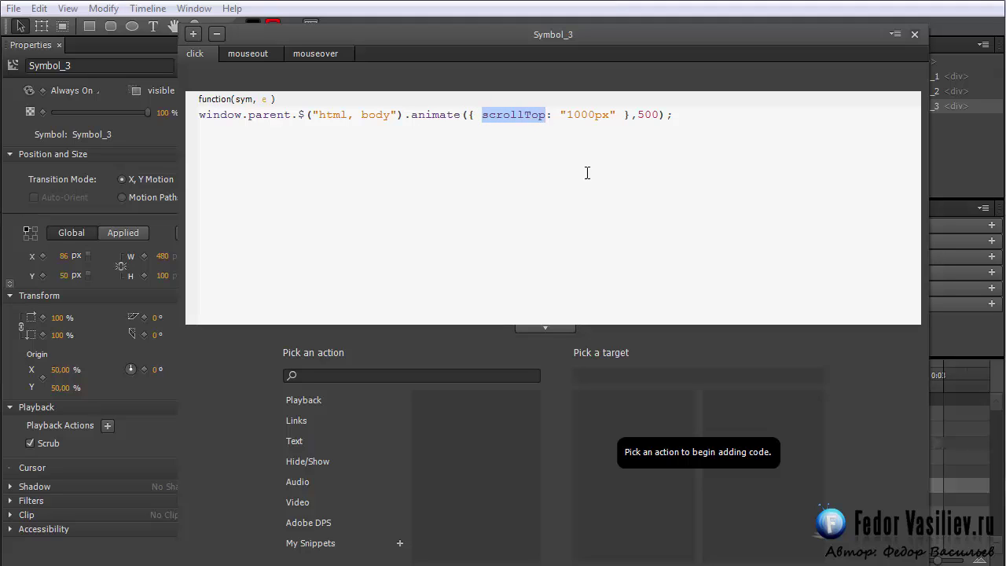
click(573, 116)
drag(594, 116, 566, 116)
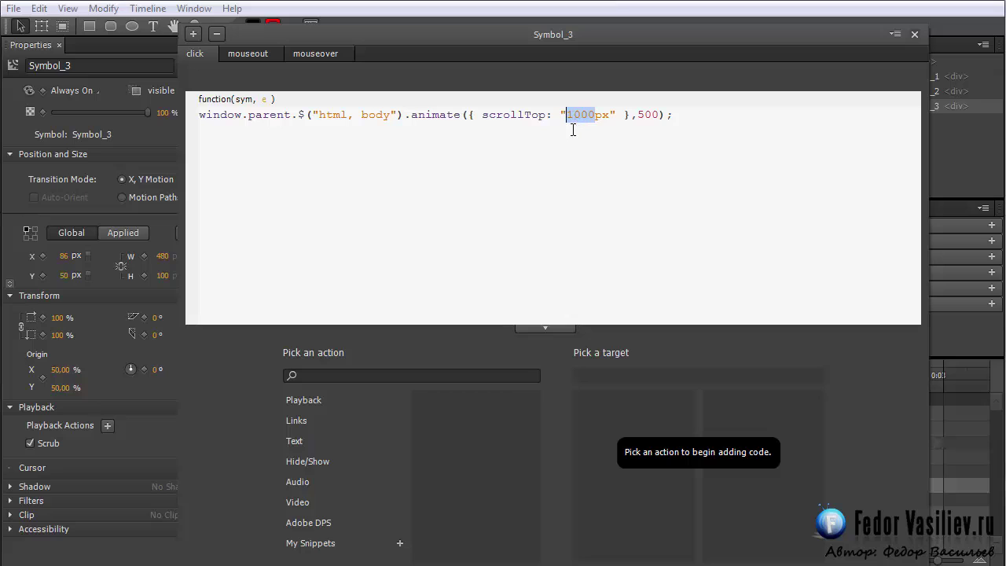
drag(687, 117, 186, 116)
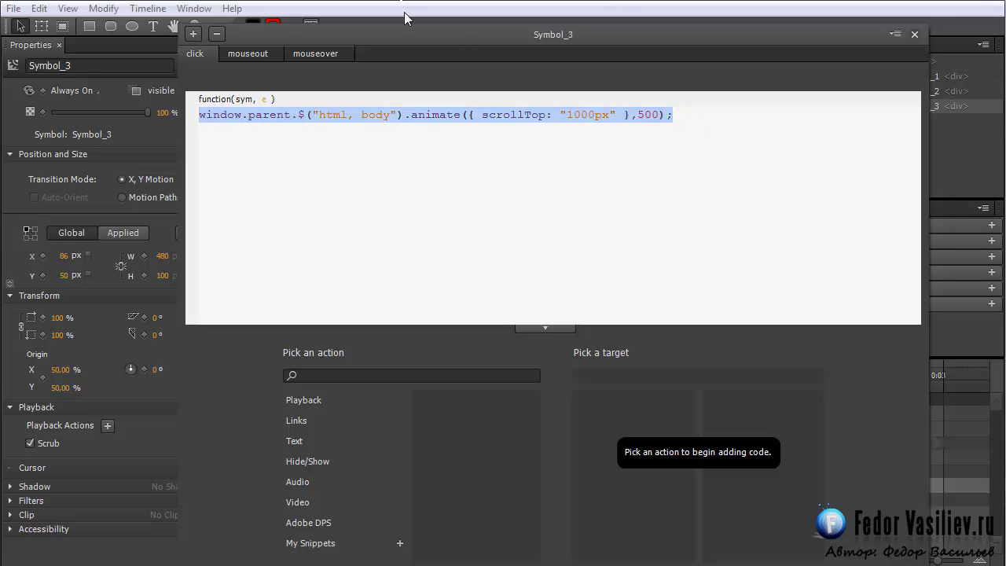
drag(402, 38, 398, 26)
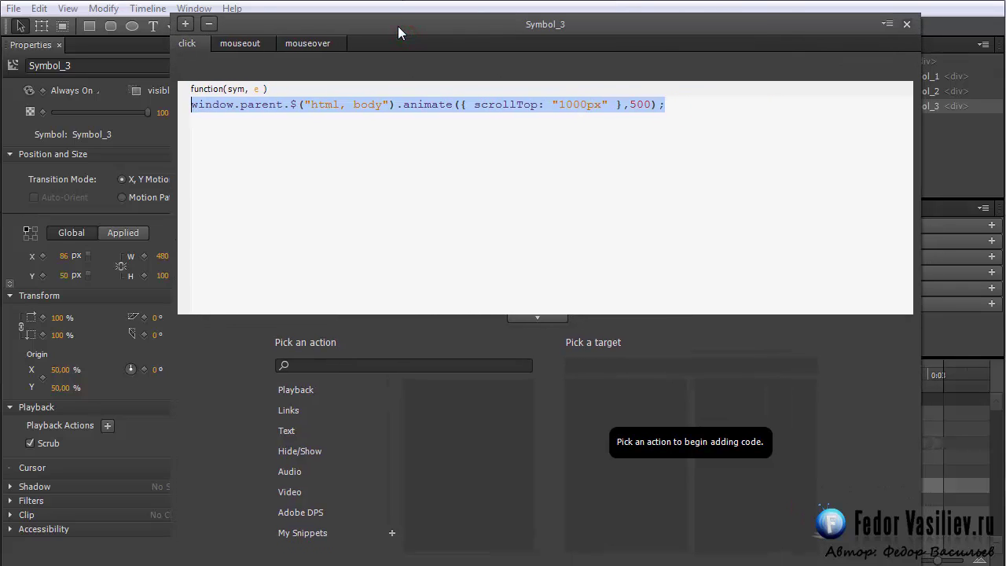
click(432, 110)
click(525, 104)
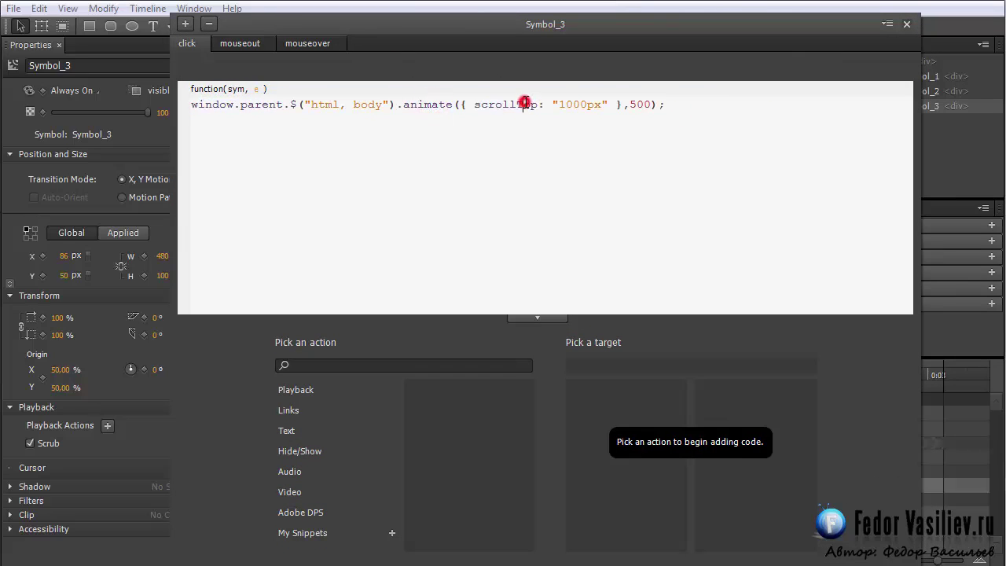
drag(667, 104, 185, 110)
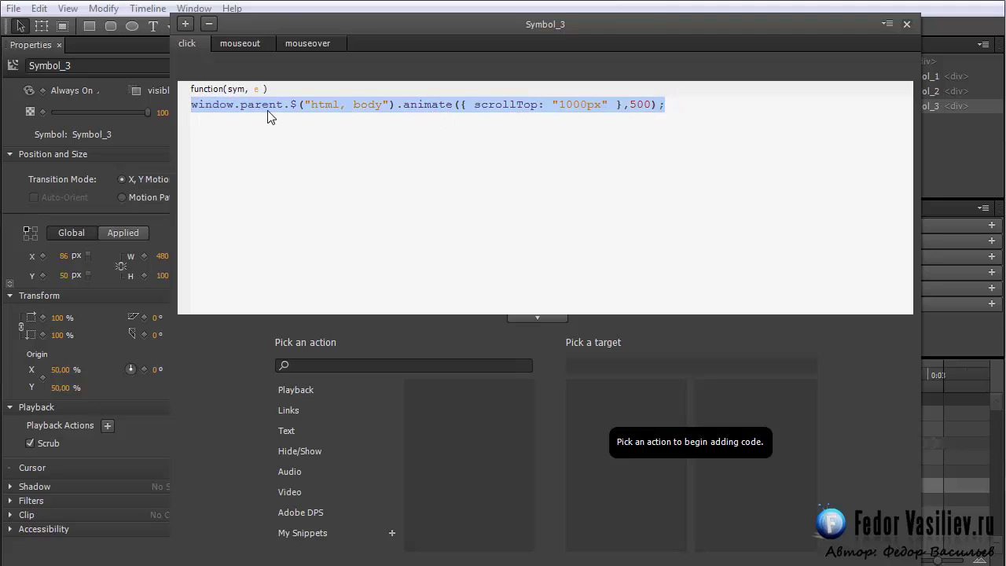
click(553, 153)
drag(559, 104, 583, 104)
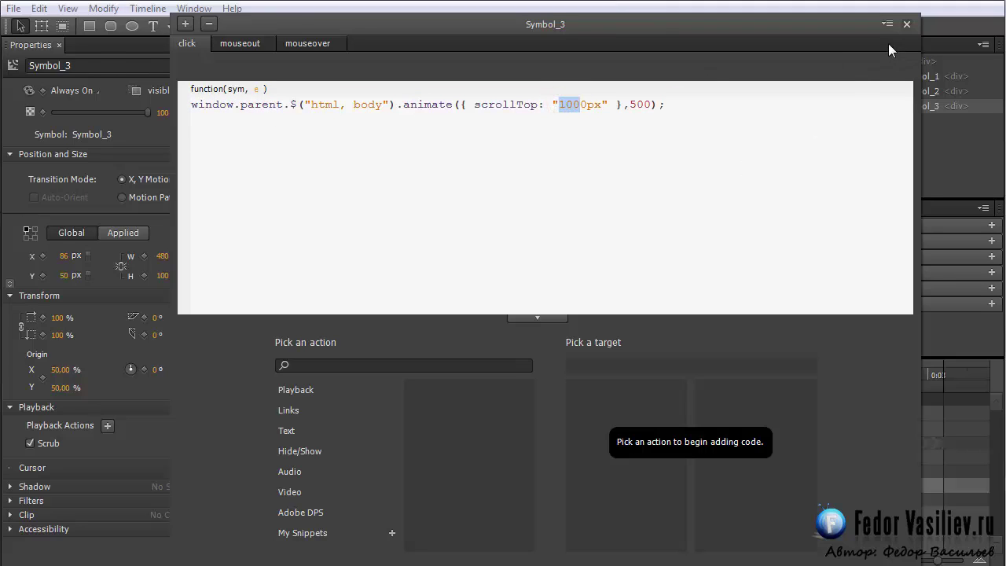
click(906, 24)
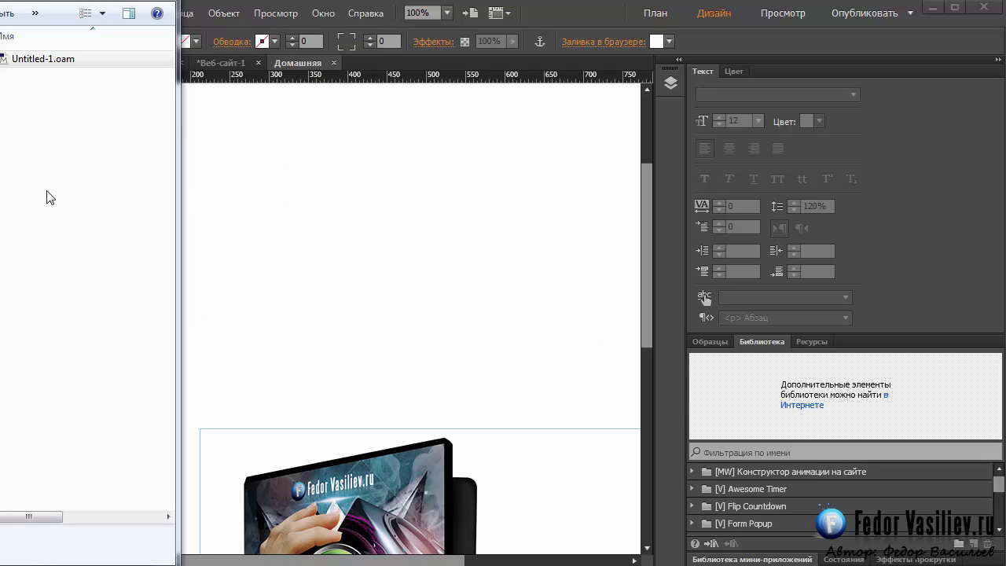
- Place Untitled-1.oam on the Домашняя page in Adobe Muse and move it to the page's upper edge at X 67, Y 0
double_click(18, 61)
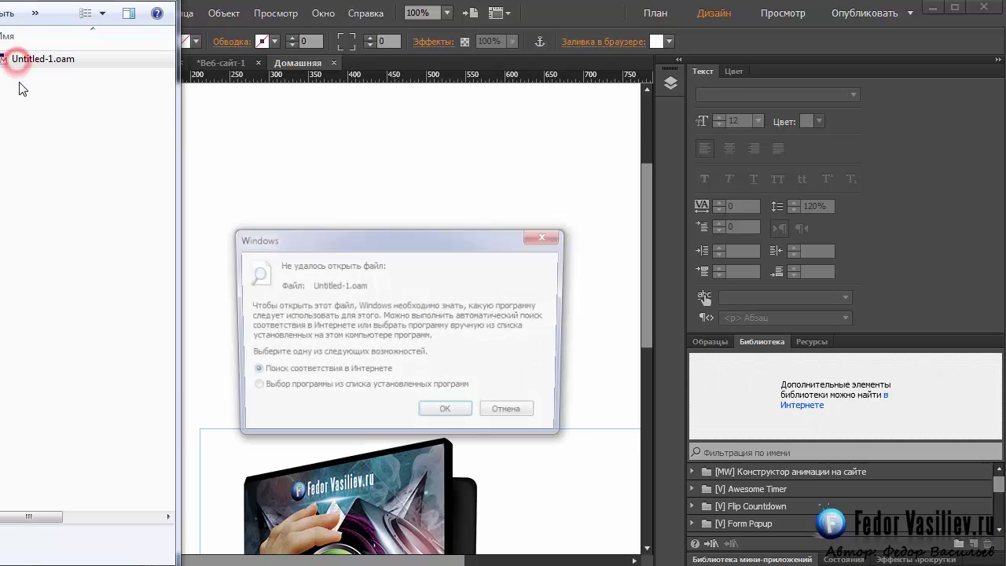
click(546, 235)
drag(11, 63, 336, 246)
click(259, 168)
drag(433, 260, 298, 220)
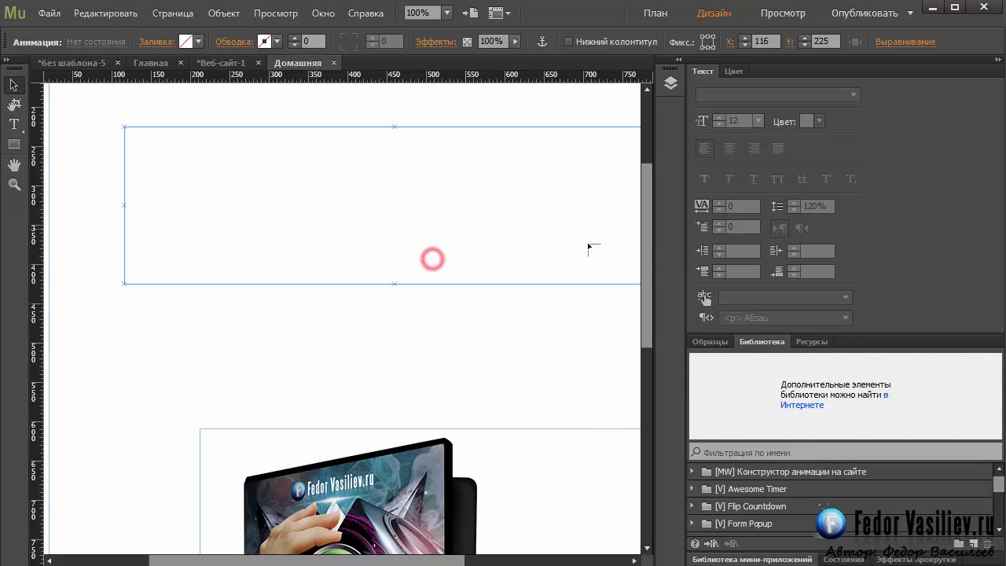
scroll(651, 269, up, 3)
drag(514, 373, 477, 202)
- Preview the Домашняя page in the browser and test the callback button's hover and the scrolling to the course image
click(46, 14)
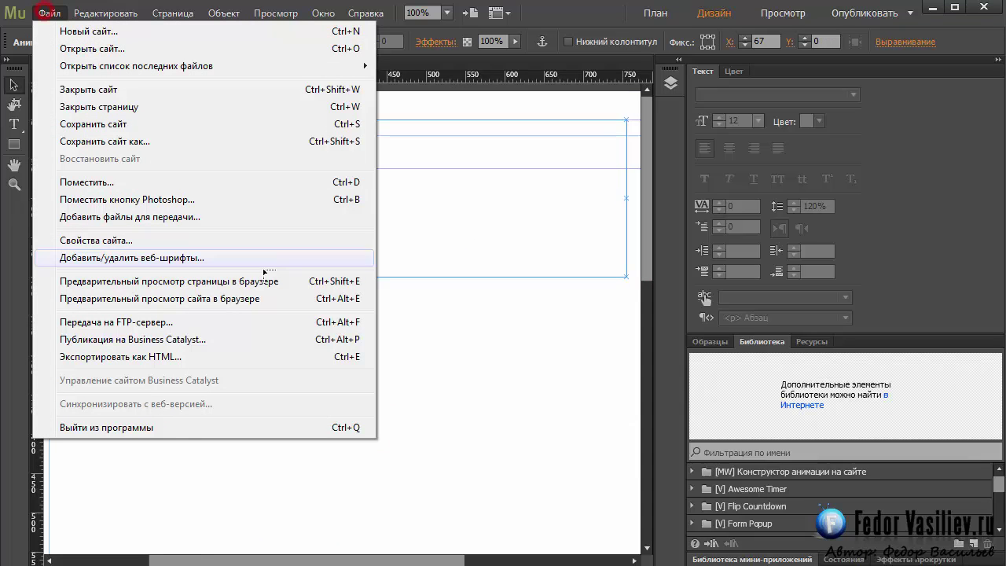
click(161, 281)
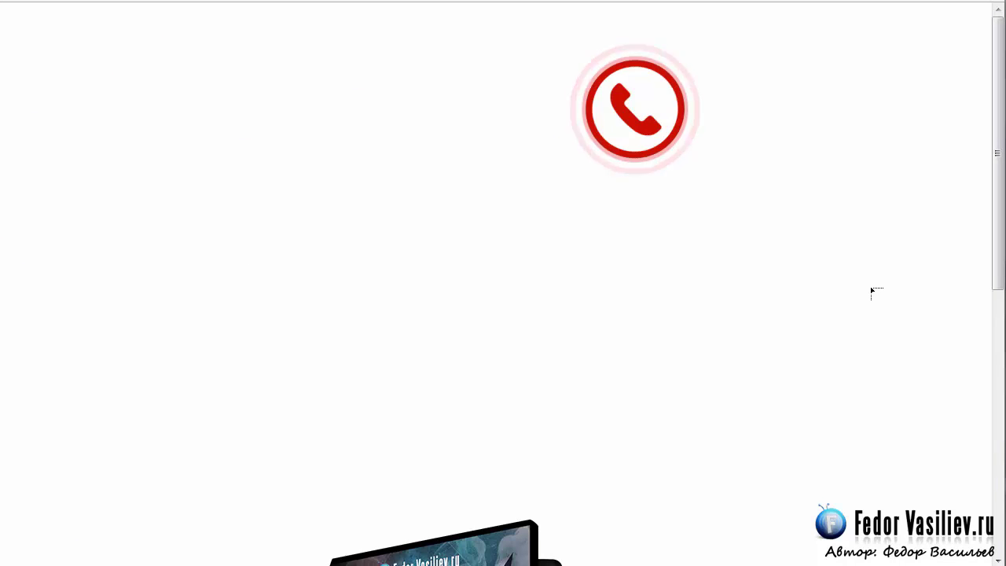
mouse_move(642, 128)
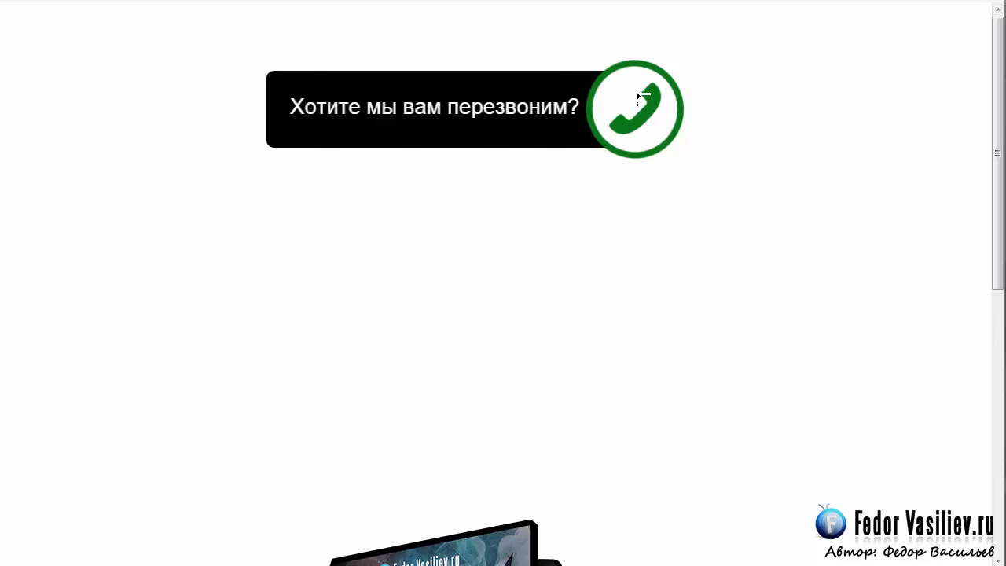
scroll(447, 107, down, 6)
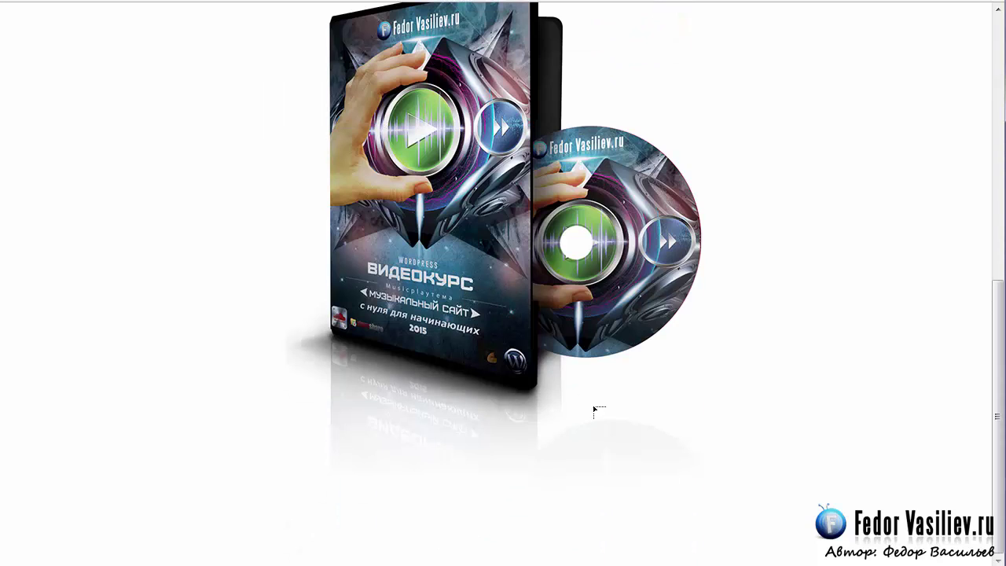
scroll(503, 283, up, 6)
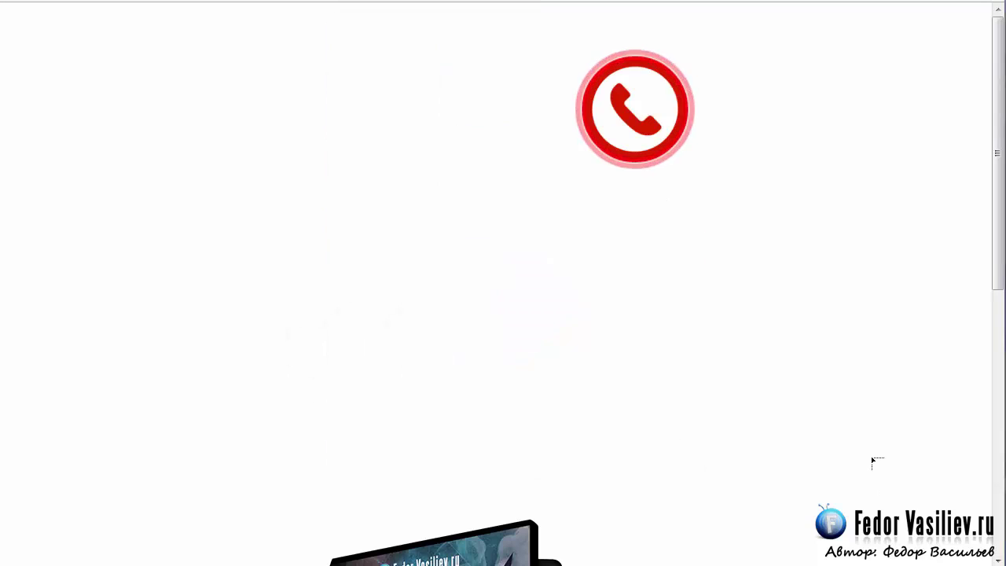